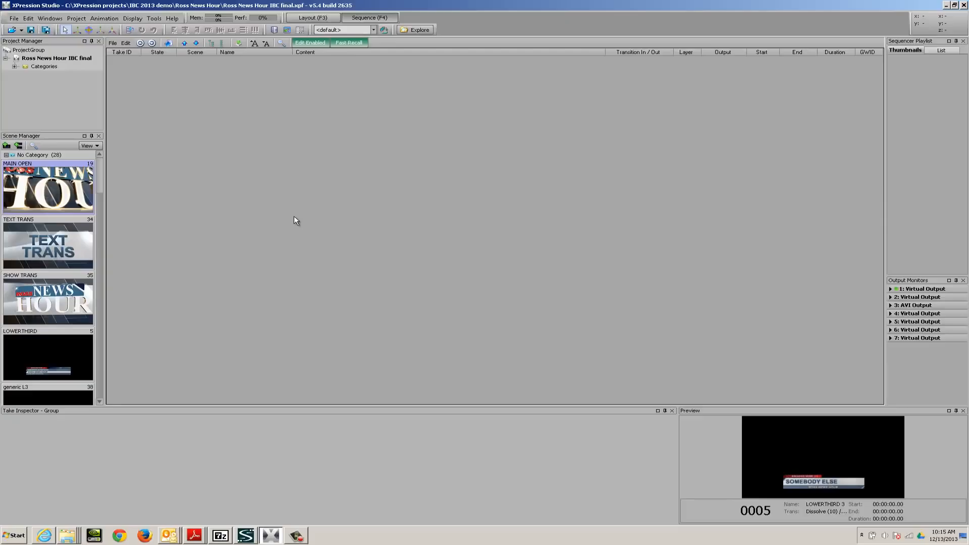
Close the Outlook window that is running in the background
{"action": "right_click", "coordinate": [167, 535]}
{"action": "left_click", "coordinate": [169, 514]}
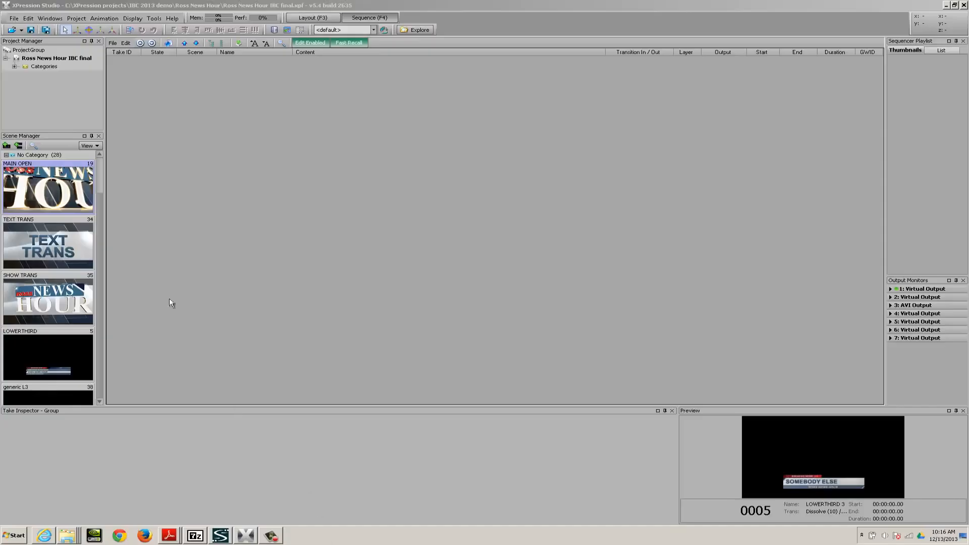
Browse the scene list and add the TEXT TRANS scene to the sequencer as a take item
{"action": "mouse_move", "coordinate": [102, 180]}
{"action": "left_mouse_down"}
{"action": "mouse_move", "coordinate": [109, 277]}
{"action": "mouse_move", "coordinate": [107, 174]}
{"action": "left_mouse_up"}
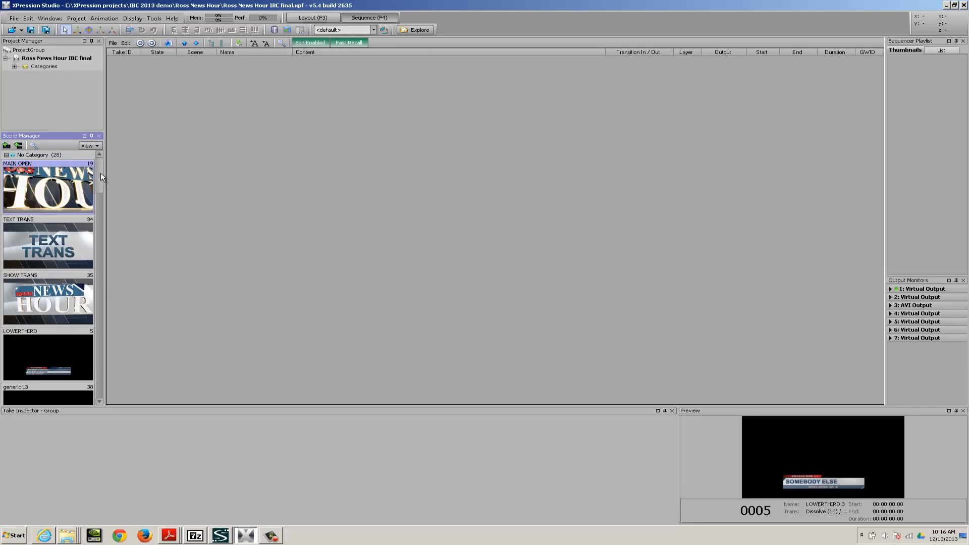
{"action": "mouse_move", "coordinate": [101, 172]}
{"action": "left_mouse_down"}
{"action": "mouse_move", "coordinate": [104, 210]}
{"action": "mouse_move", "coordinate": [104, 167]}
{"action": "left_mouse_up"}
{"action": "scroll", "coordinate": [101, 189], "scroll_direction": "down", "scroll_amount": 2}
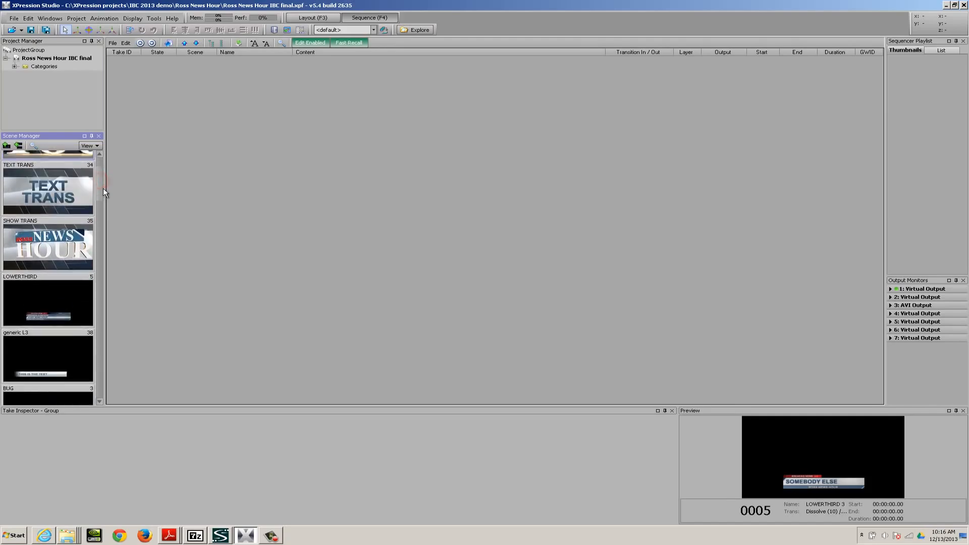
{"action": "scroll", "coordinate": [103, 189], "scroll_direction": "up", "scroll_amount": 2}
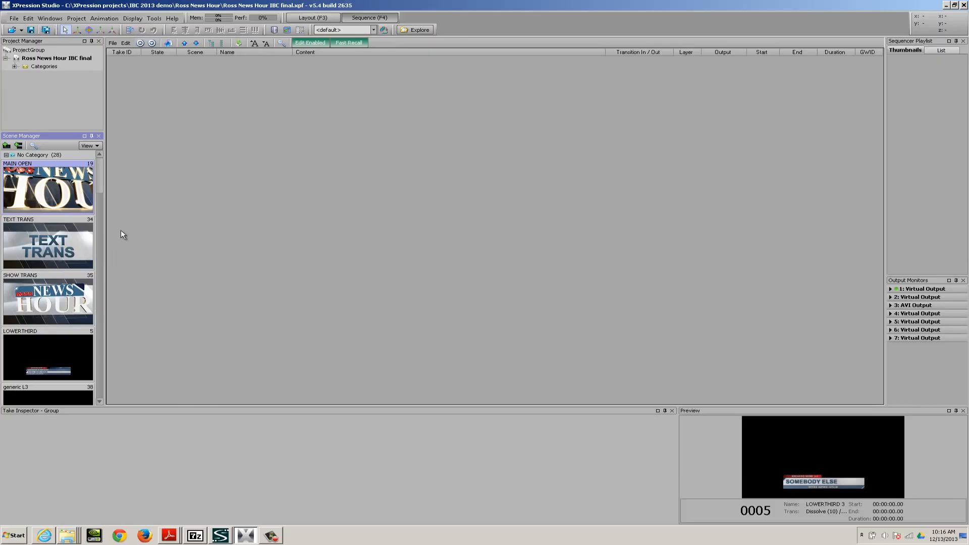
{"action": "left_click", "coordinate": [47, 235]}
{"action": "left_click_drag", "start_coordinate": [30, 244], "coordinate": [217, 139]}
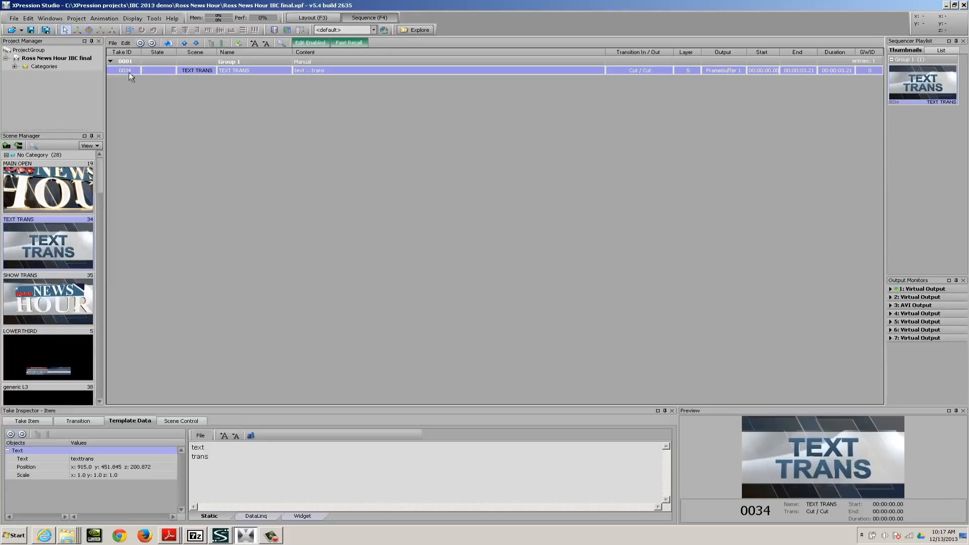
Switch to layout mode and change the TEXT TRANS scene's ID to 100
{"action": "right_click", "coordinate": [80, 225]}
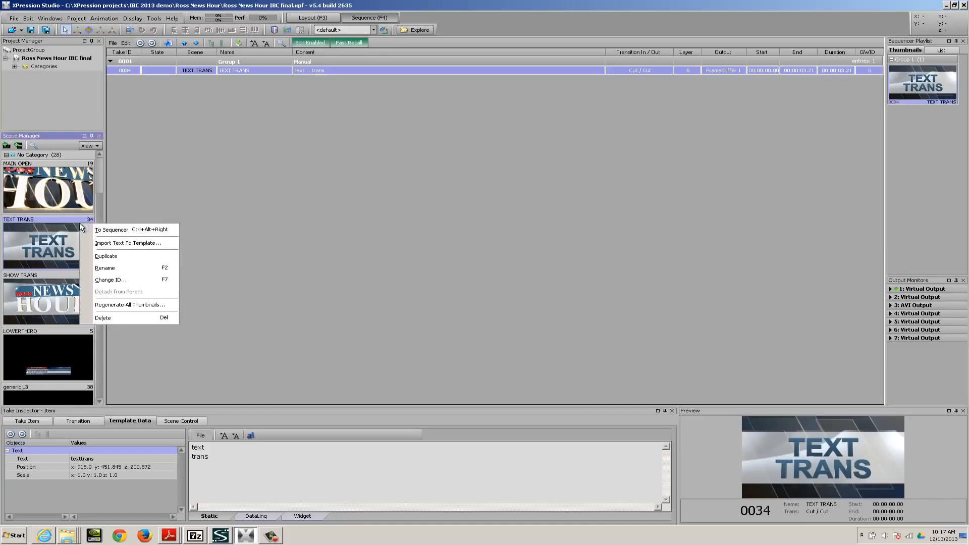
{"action": "left_click", "coordinate": [67, 229]}
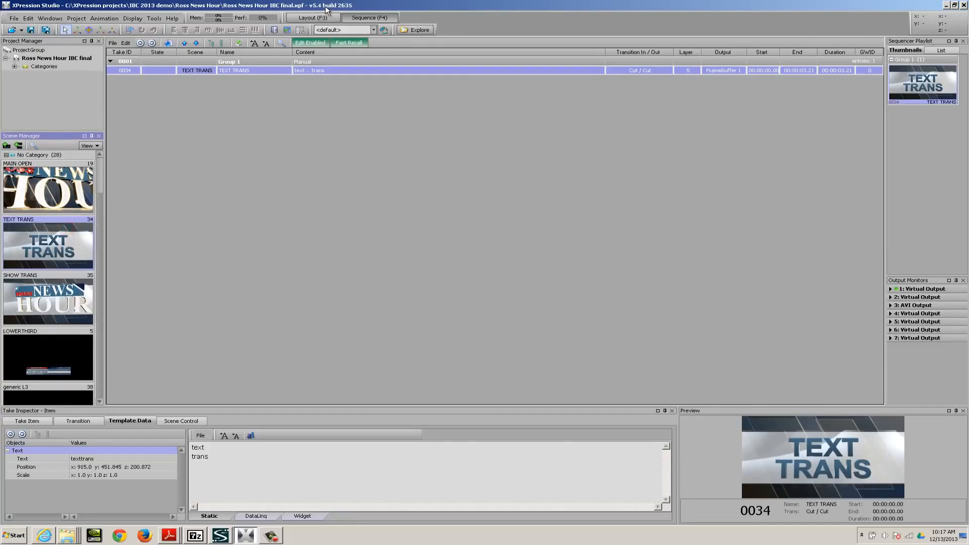
{"action": "left_click", "coordinate": [323, 19]}
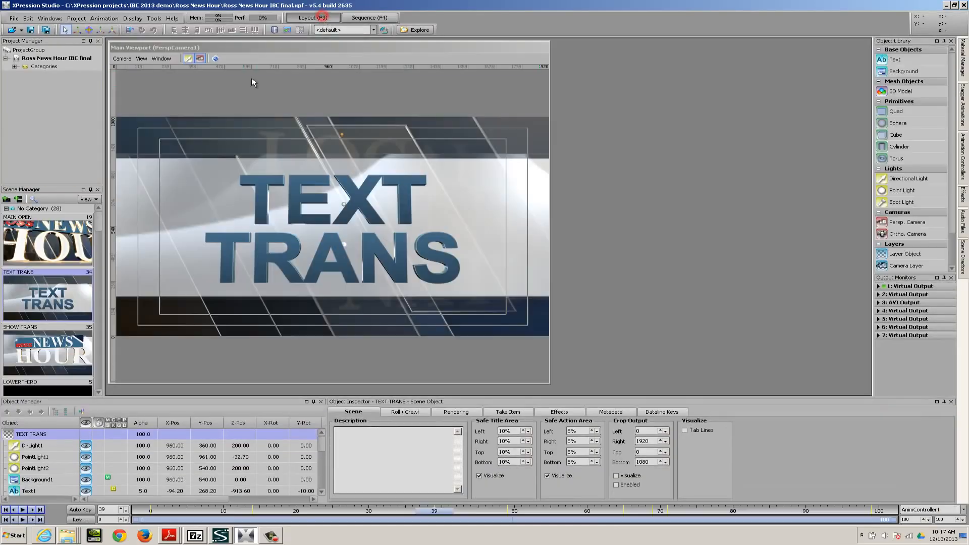
{"action": "right_click", "coordinate": [72, 280]}
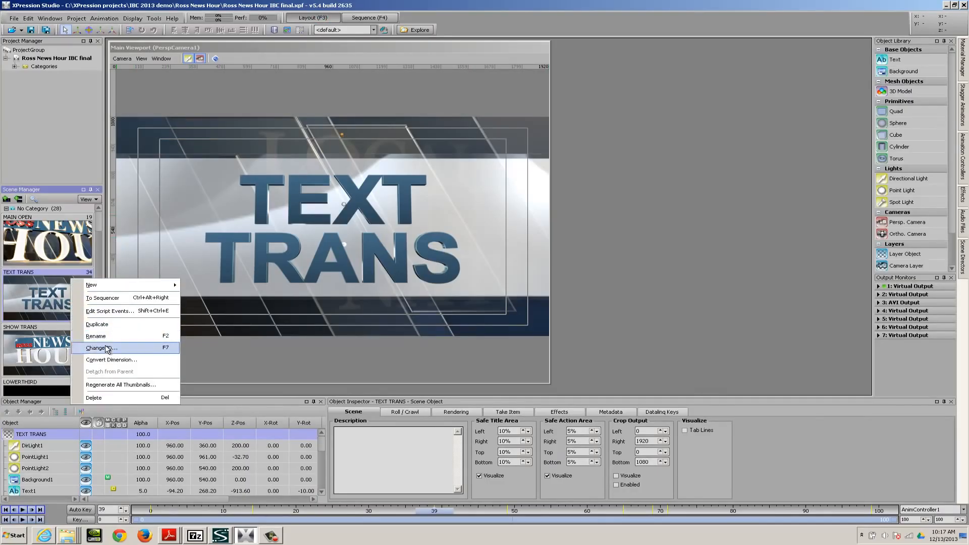
{"action": "left_click", "coordinate": [58, 290]}
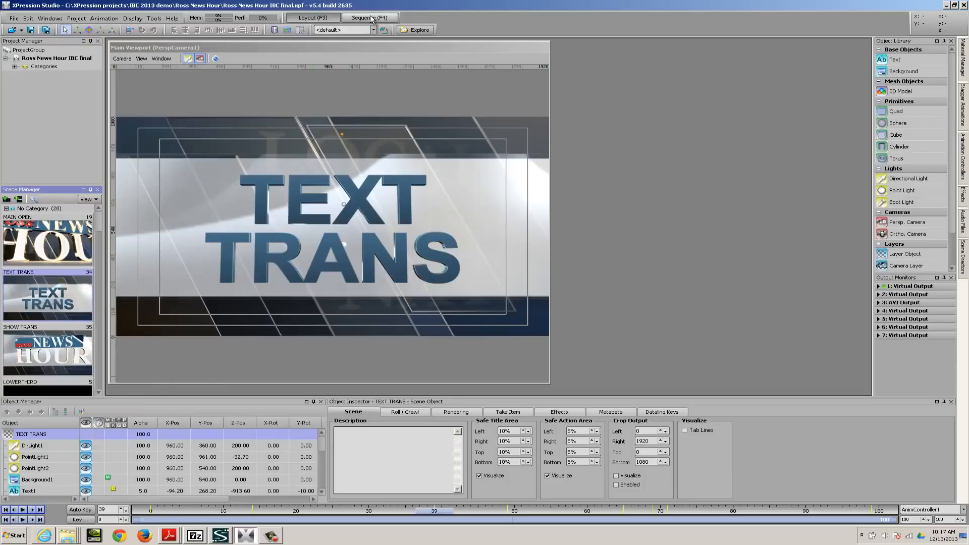
{"action": "right_click", "coordinate": [73, 283]}
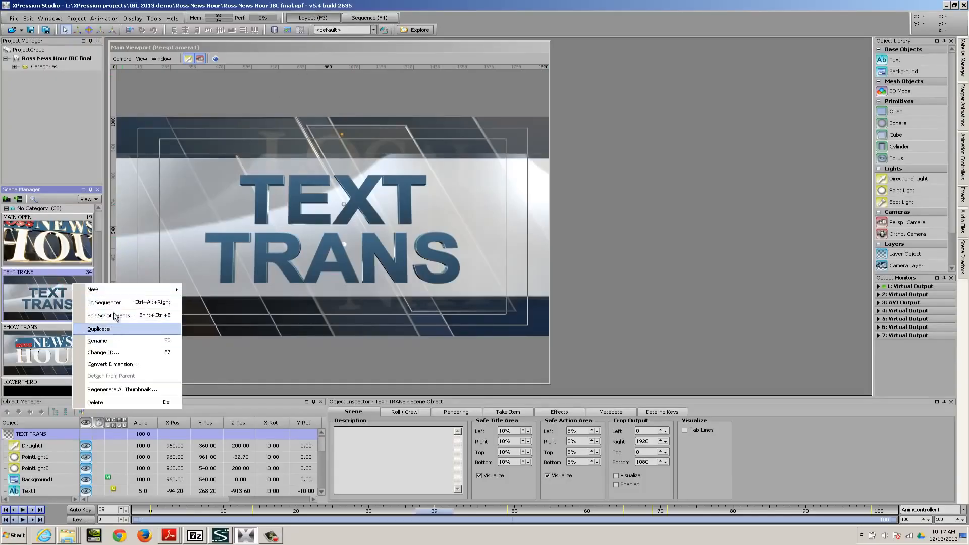
{"action": "left_click", "coordinate": [112, 352]}
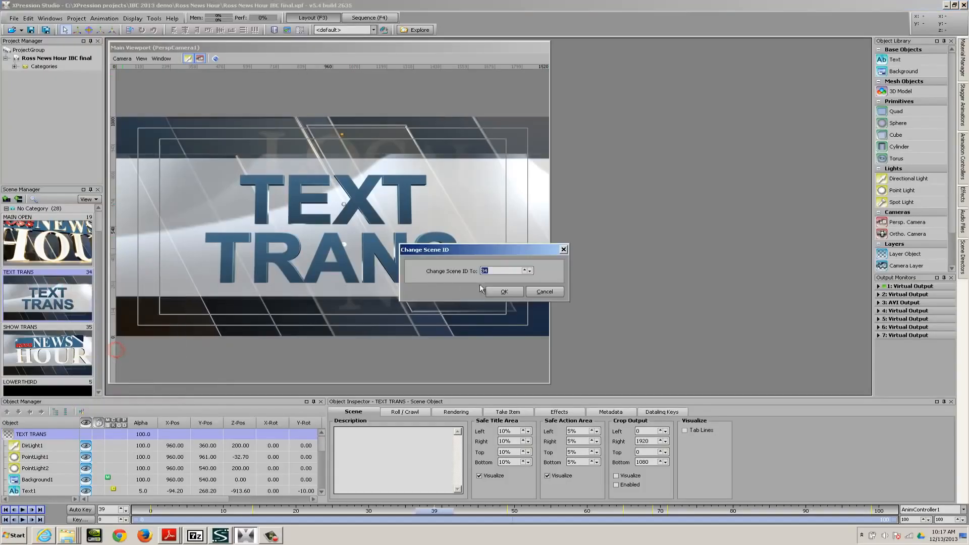
{"action": "type", "text": "100"}
{"action": "left_click", "coordinate": [518, 291]}
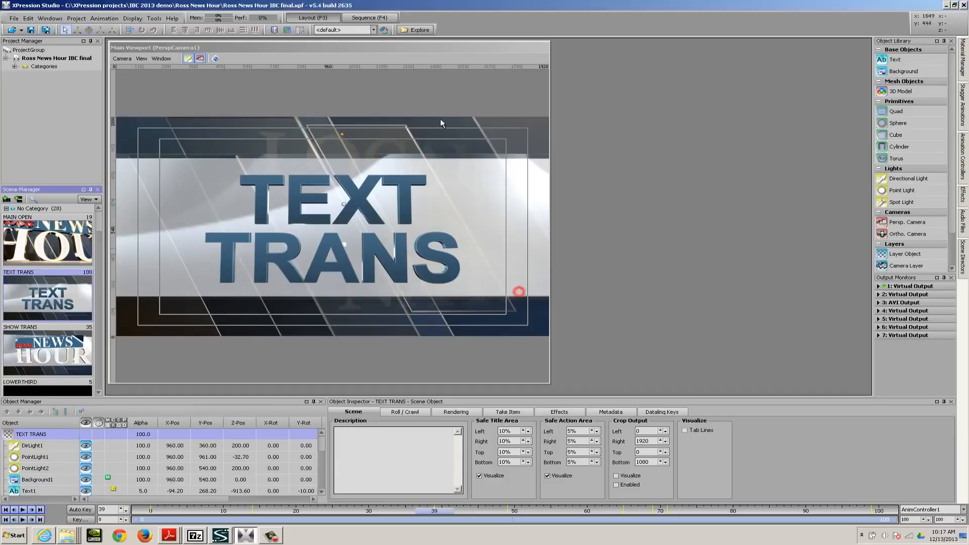
Return to sequence mode and add the TEXT TRANS scene to the sequencer two more times
{"action": "left_click", "coordinate": [371, 17]}
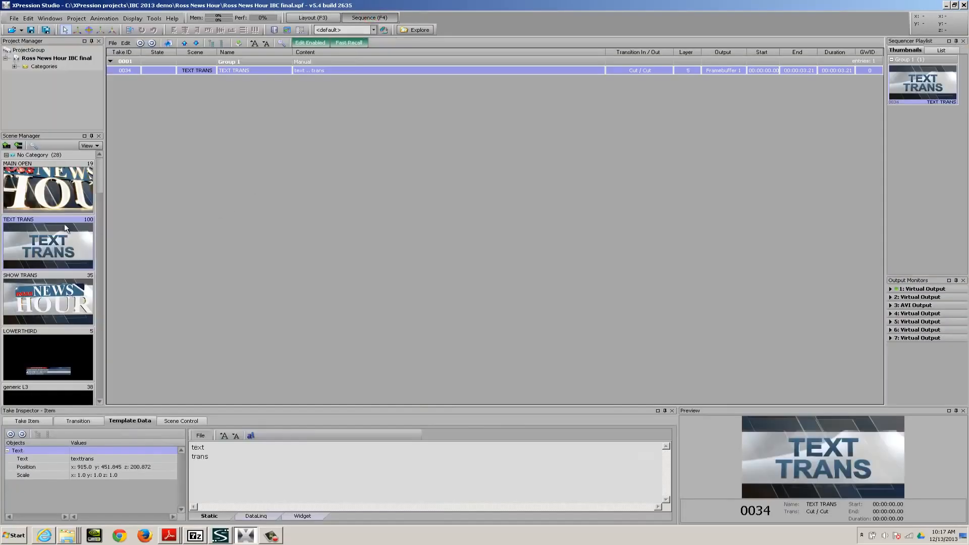
{"action": "left_click_drag", "start_coordinate": [46, 233], "coordinate": [176, 172]}
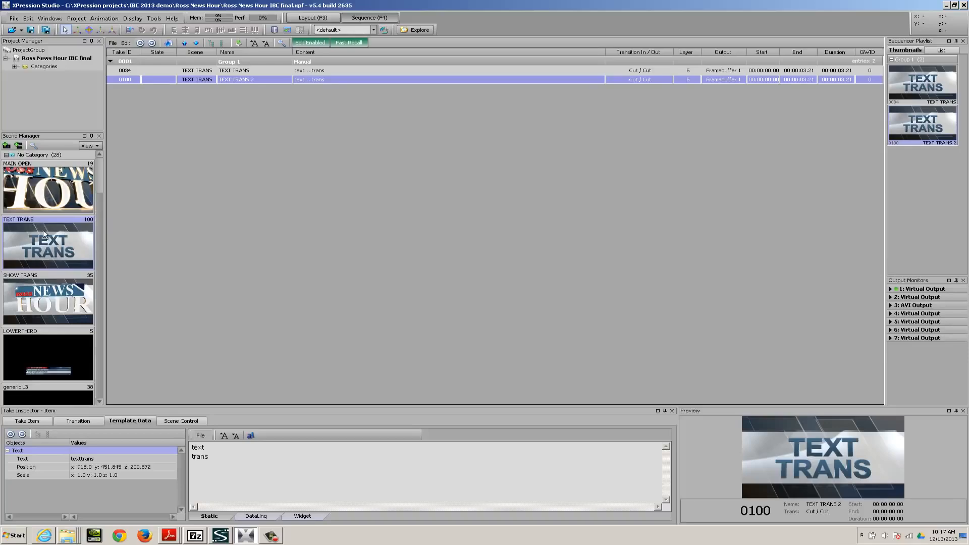
{"action": "left_click_drag", "start_coordinate": [39, 227], "coordinate": [212, 133]}
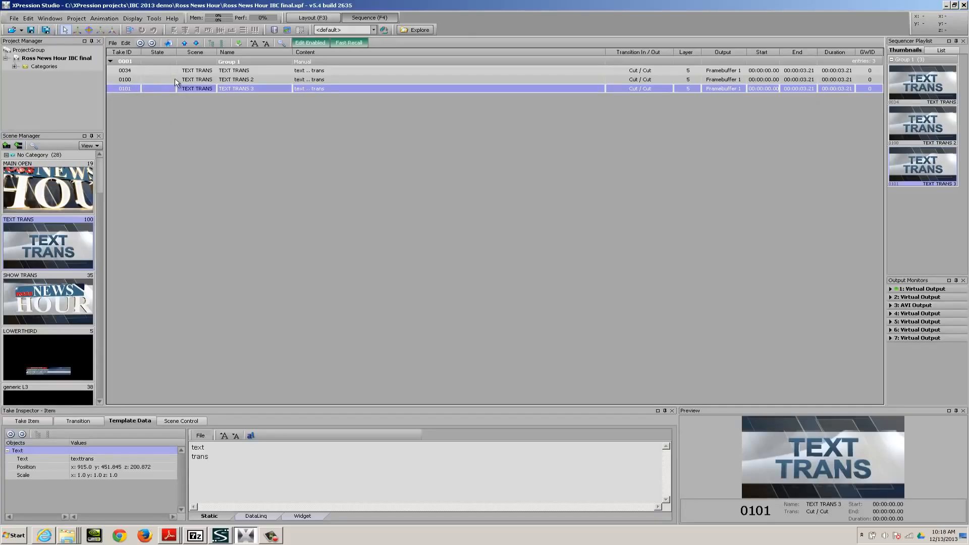
Step up and down through the three TEXT TRANS take items in the sequencer to examine their previews
{"action": "key", "text": "Up"}
{"action": "key", "text": "Up"}
{"action": "key", "text": "Down"}
{"action": "key", "text": "Down"}
{"action": "key", "text": "Up"}
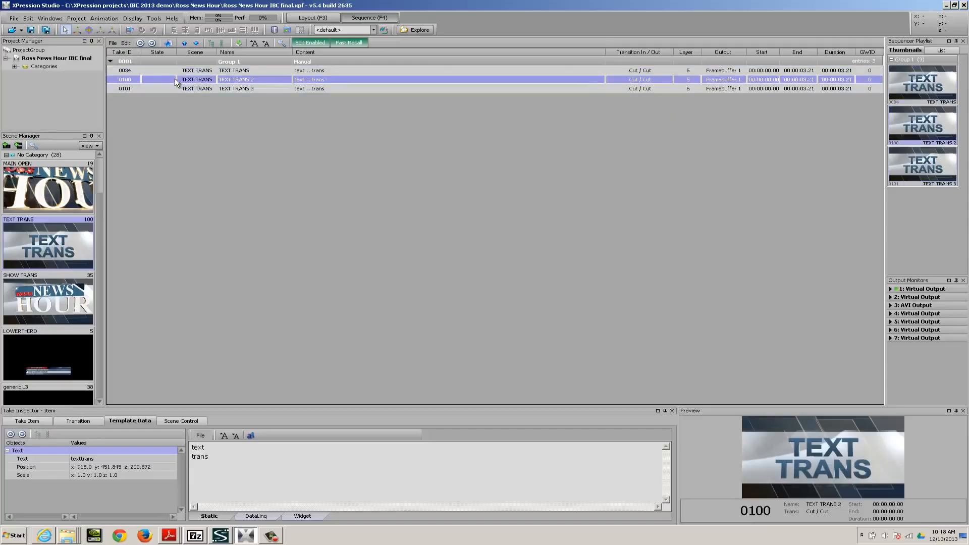
{"action": "key", "text": "Up"}
{"action": "key", "text": "Down"}
{"action": "key", "text": "Down"}
{"action": "key", "text": "Up"}
{"action": "key", "text": "Up"}
{"action": "key", "text": "Down"}
{"action": "key", "text": "Down"}
{"action": "key", "text": "Up"}
{"action": "key", "text": "Up"}
{"action": "key", "text": "Up"}
{"action": "key", "text": "Down"}
{"action": "key", "text": "Down"}
{"action": "key", "text": "Down"}
{"action": "key", "text": "Up"}
{"action": "key", "text": "Up"}
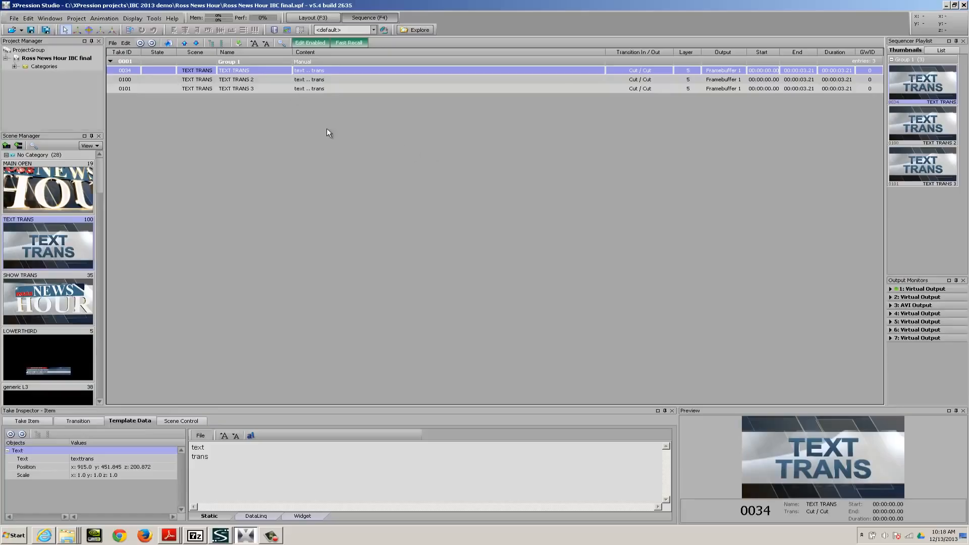
{"action": "key", "text": "Down"}
{"action": "key", "text": "Down"}
{"action": "key", "text": "Up"}
{"action": "key", "text": "Up"}
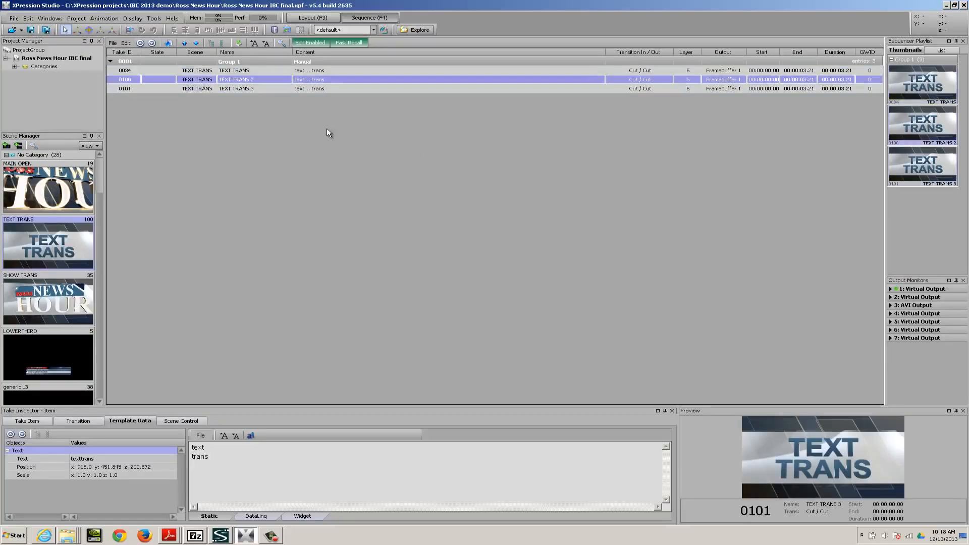
{"action": "key", "text": "Down"}
{"action": "key", "text": "Down"}
{"action": "key", "text": "Up"}
{"action": "key", "text": "Up"}
{"action": "key", "text": "Down"}
{"action": "key", "text": "Down"}
{"action": "key", "text": "Up"}
{"action": "key", "text": "Up"}
{"action": "key", "text": "Down"}
{"action": "key", "text": "Down"}
{"action": "key", "text": "Up"}
{"action": "key", "text": "Up"}
{"action": "key", "text": "Down"}
{"action": "key", "text": "Down"}
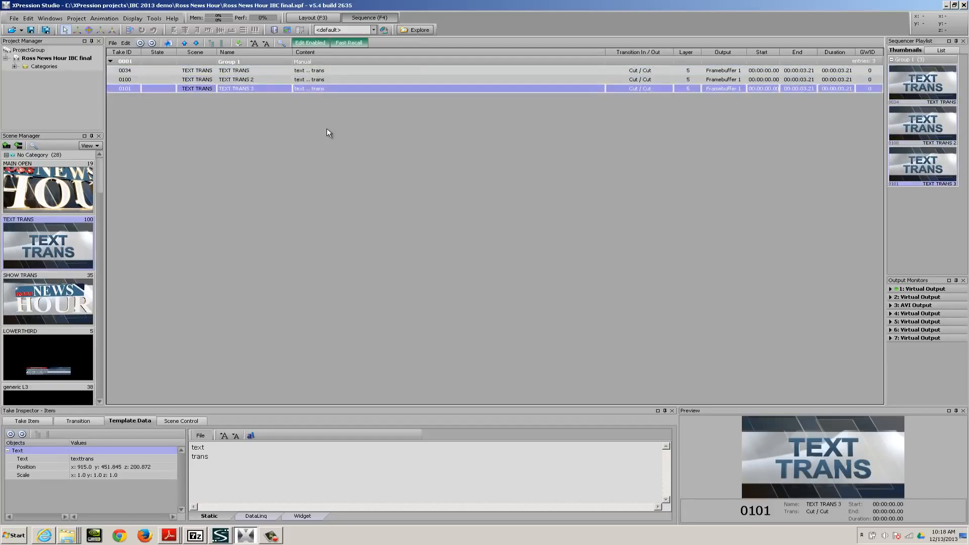
{"action": "key", "text": "Up"}
{"action": "key", "text": "Up"}
{"action": "key", "text": "Down"}
{"action": "key", "text": "Down"}
Open the first virtual output window and place it below the sequencer's take items
{"action": "key", "text": "F9"}
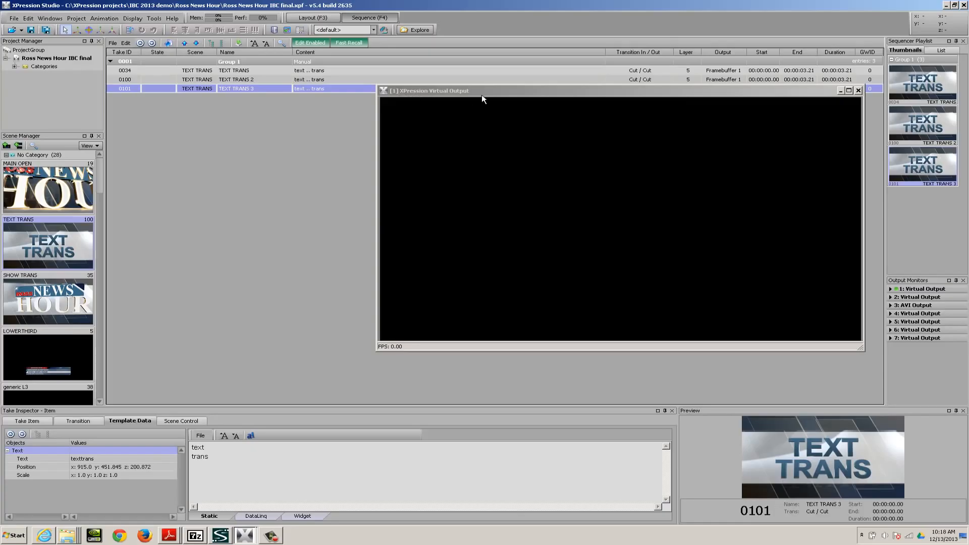
{"action": "left_click_drag", "start_coordinate": [497, 89], "coordinate": [467, 118]}
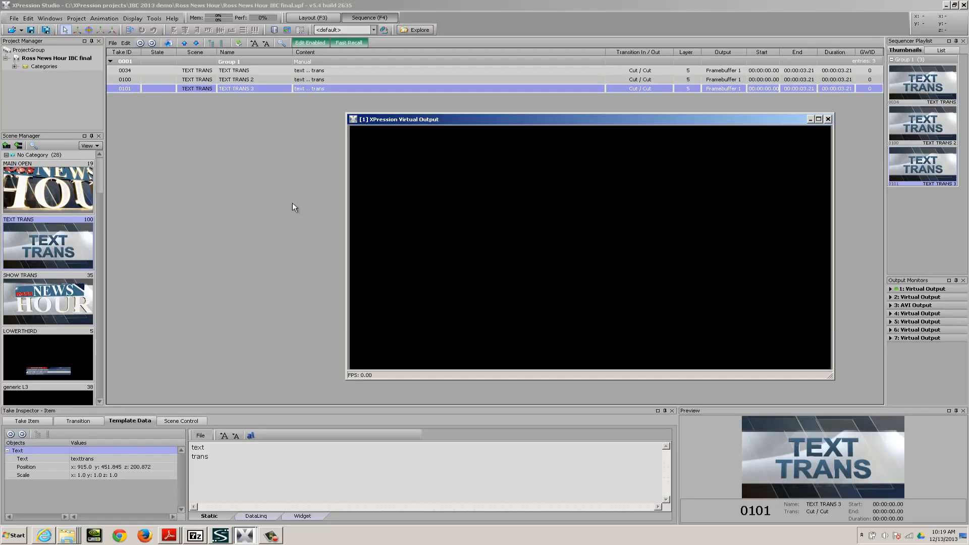
Add the BUG scene to the sequencer and move the virtual output window clear of the take list
{"action": "left_click_drag", "start_coordinate": [99, 171], "coordinate": [114, 206]}
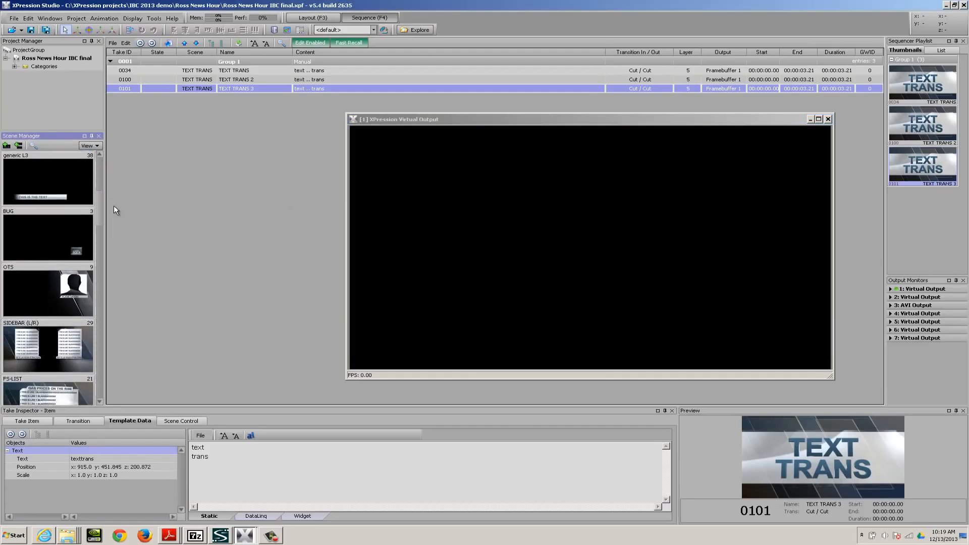
{"action": "left_click", "coordinate": [52, 236]}
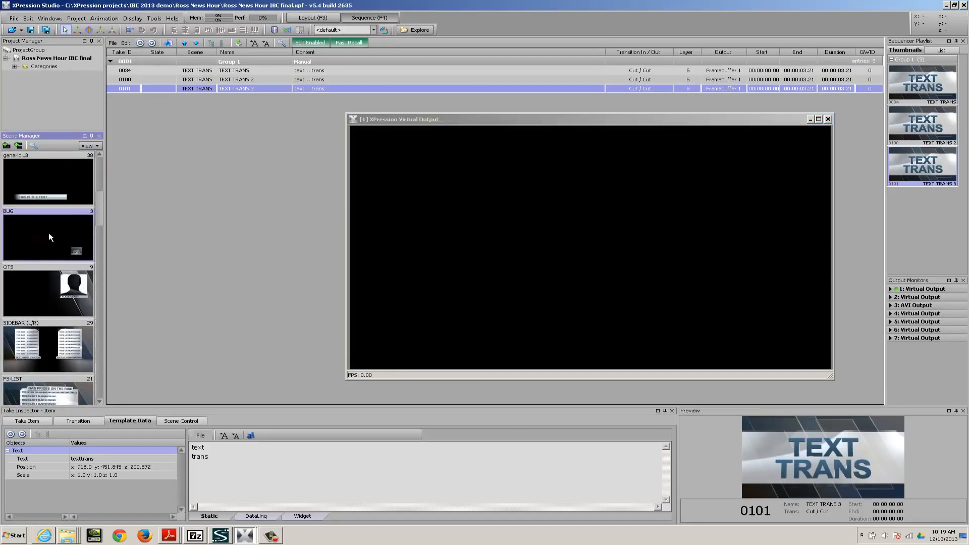
{"action": "left_click_drag", "start_coordinate": [32, 229], "coordinate": [174, 123]}
{"action": "left_click", "coordinate": [141, 99]}
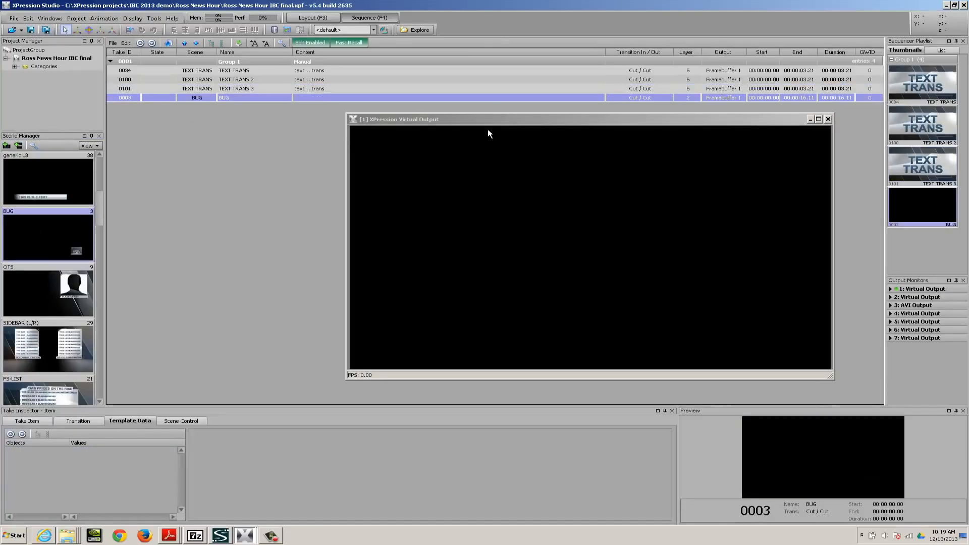
{"action": "left_click_drag", "start_coordinate": [495, 120], "coordinate": [477, 134]}
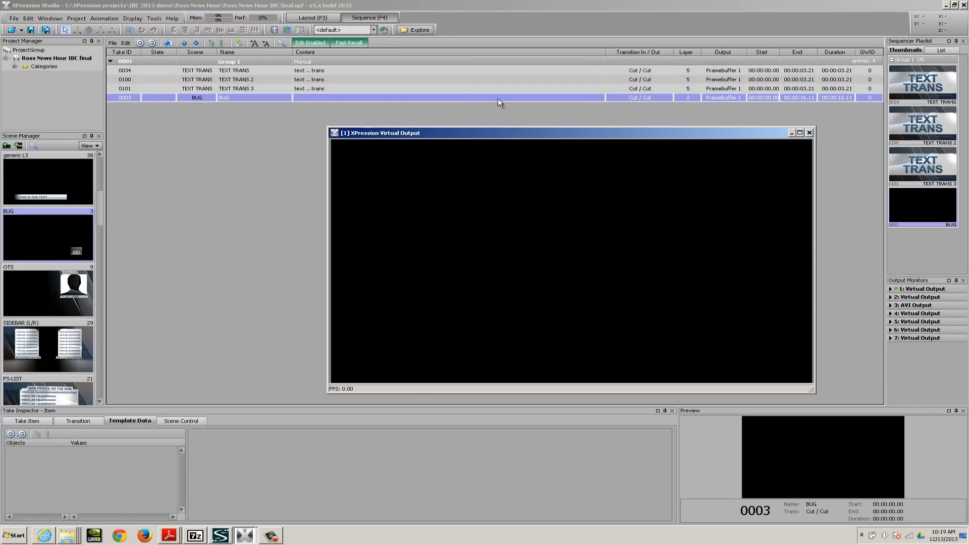
Take the BUG item online on the virtual output
{"action": "double_click", "coordinate": [167, 97]}
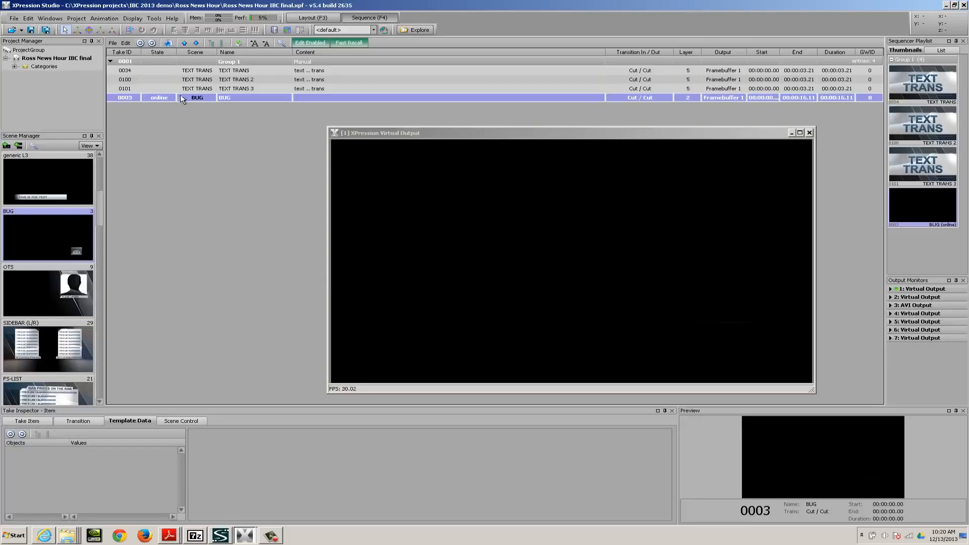
{"action": "double_click", "coordinate": [160, 102]}
{"action": "double_click", "coordinate": [160, 101]}
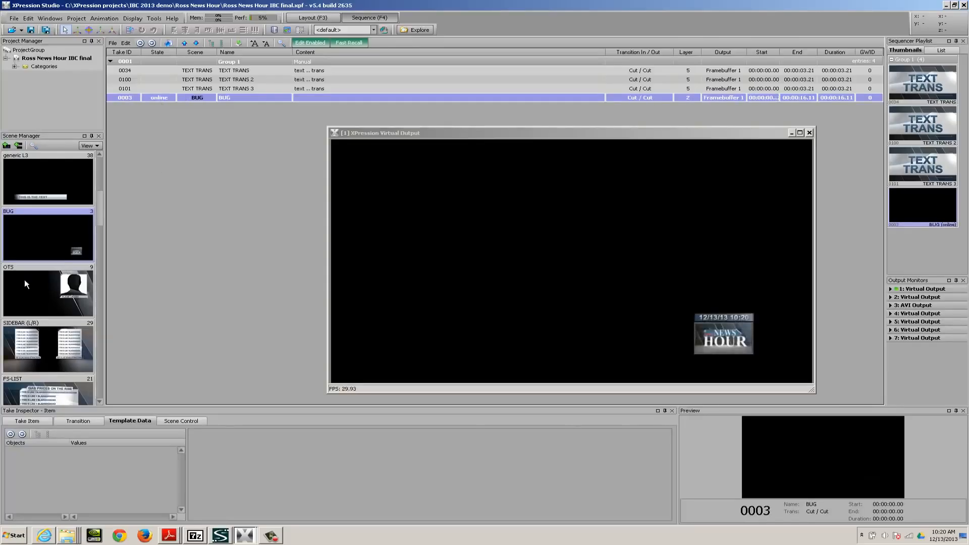
Add the OTS scene to the sequencer and expand the layer list of virtual output 1 in the output monitors
{"action": "left_click_drag", "start_coordinate": [30, 283], "coordinate": [198, 154]}
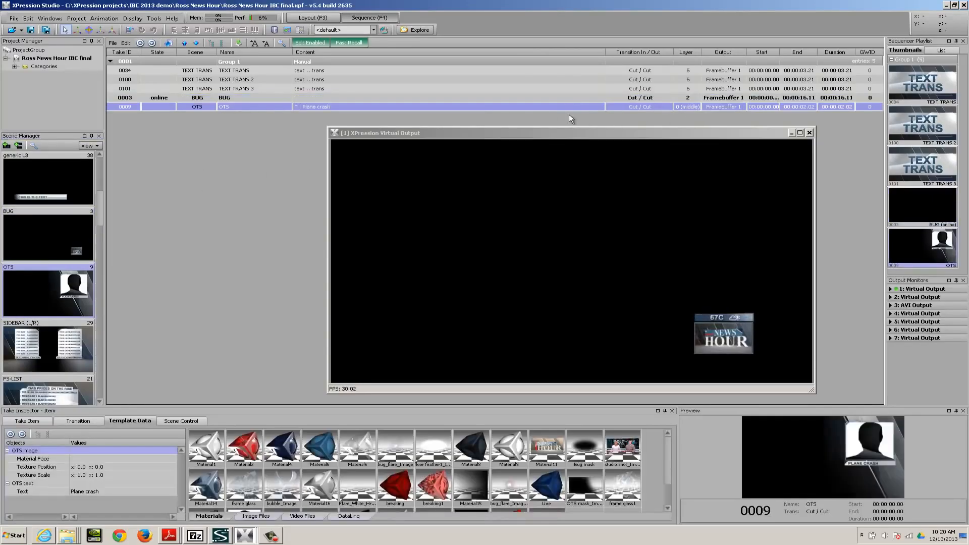
{"action": "left_click", "coordinate": [890, 289]}
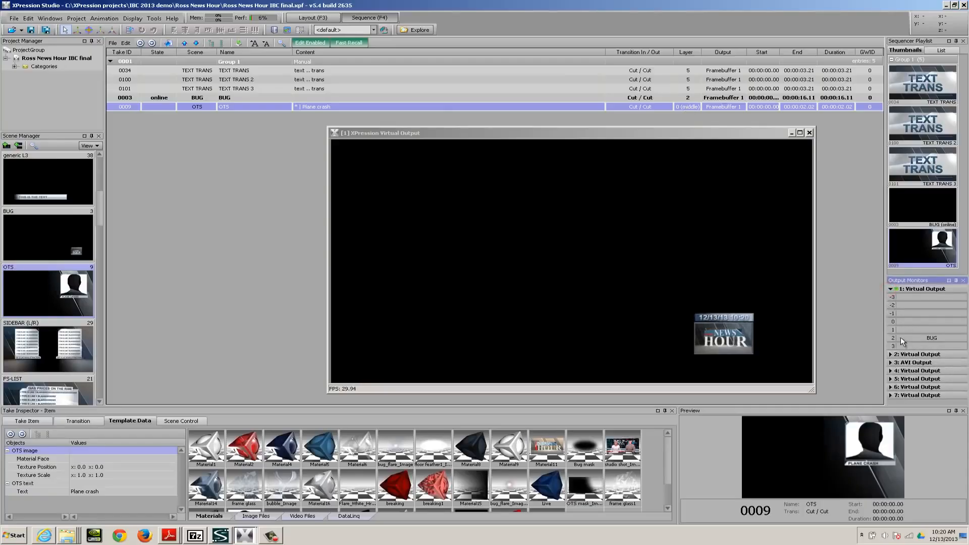
Take the BUG item offline
{"action": "left_click", "coordinate": [178, 96]}
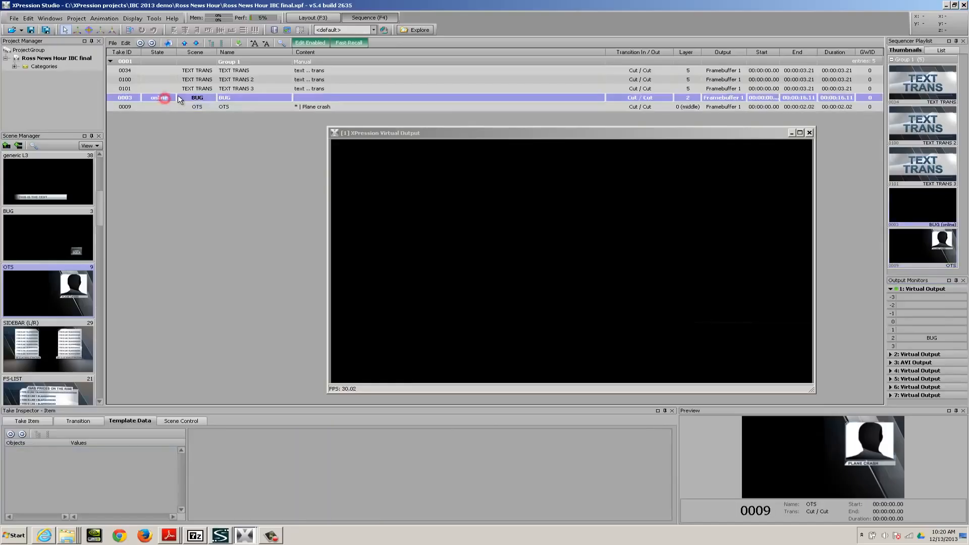
{"action": "key", "text": "KP_Subtract"}
Bring the BUG and OTS items online together on the virtual output, and clear the output
{"action": "left_click", "coordinate": [178, 96]}
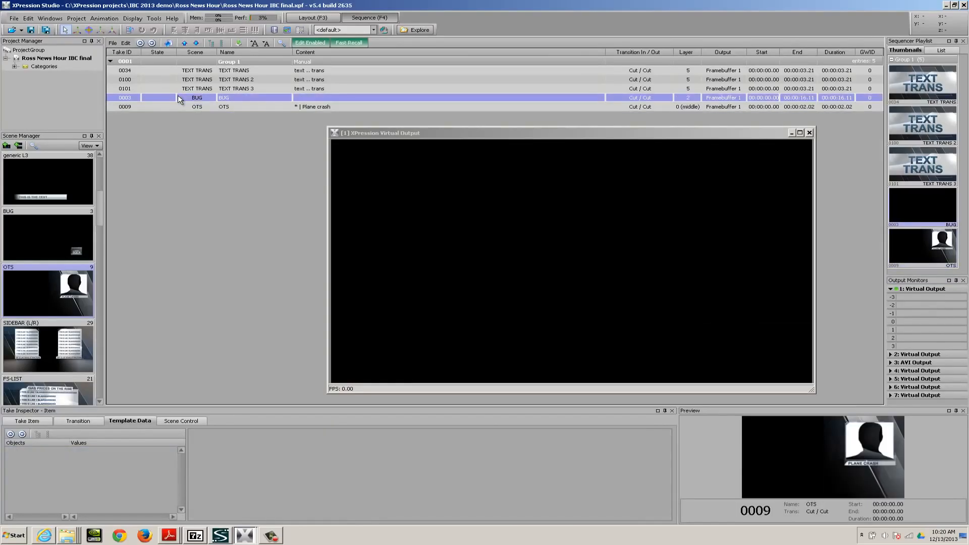
{"action": "key", "text": "KP_Enter"}
{"action": "key", "text": "KP_Enter"}
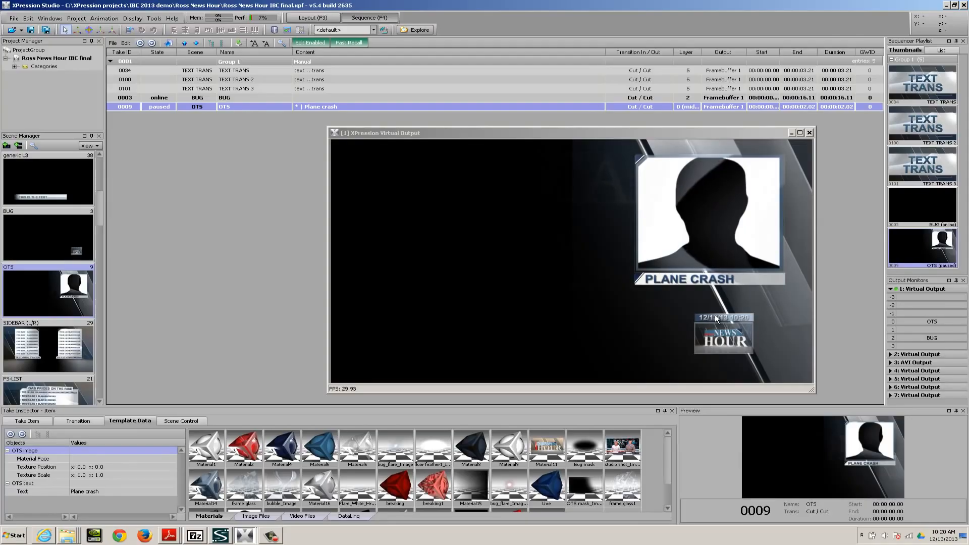
{"action": "key", "text": "Escape"}
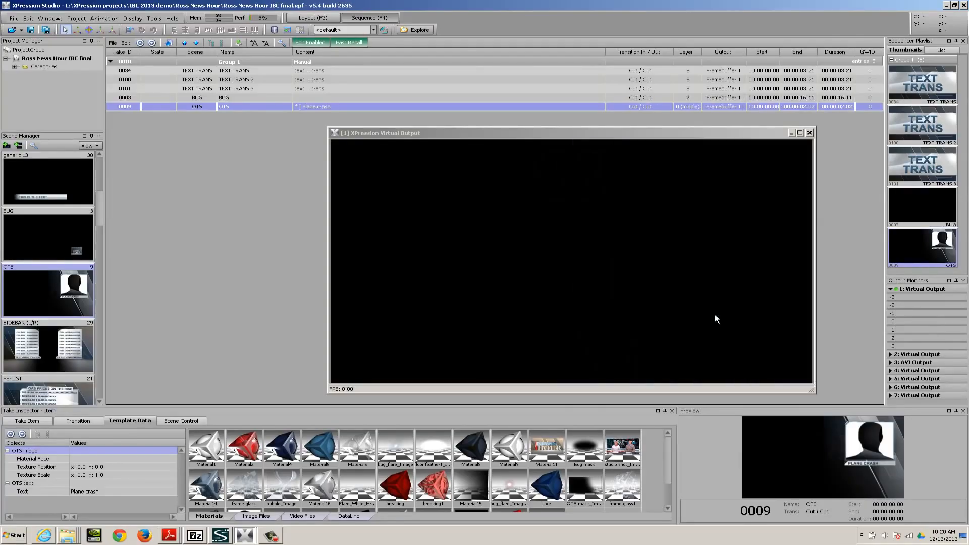
Assign the OTS take item to Framebuffer 2 as its output
{"action": "double_click", "coordinate": [690, 81]}
{"action": "left_click", "coordinate": [692, 89]}
{"action": "left_click", "coordinate": [693, 96]}
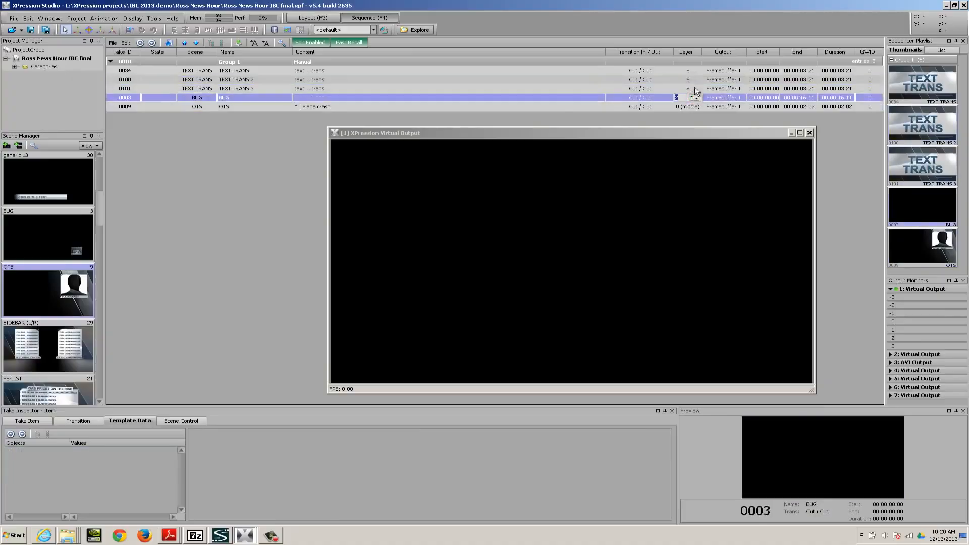
{"action": "left_click", "coordinate": [741, 107]}
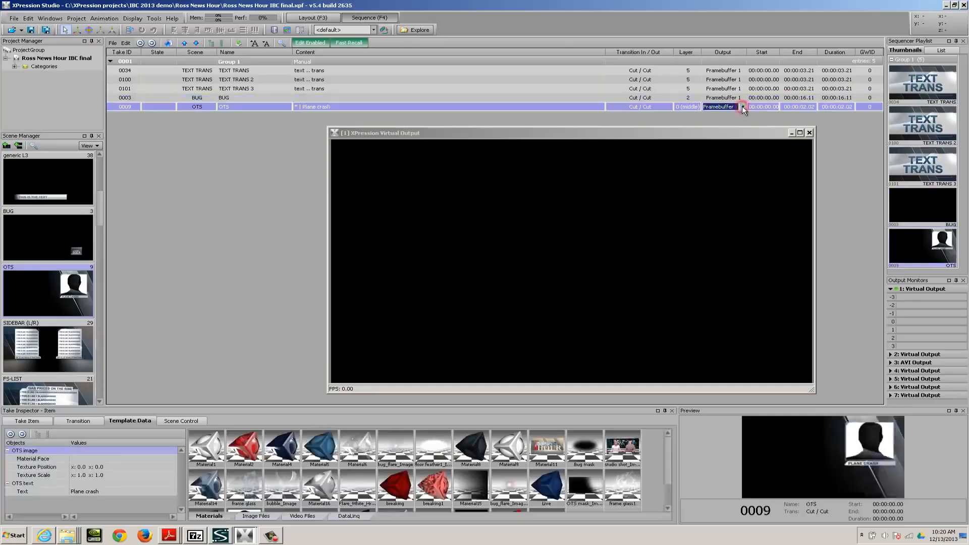
{"action": "left_click", "coordinate": [741, 106]}
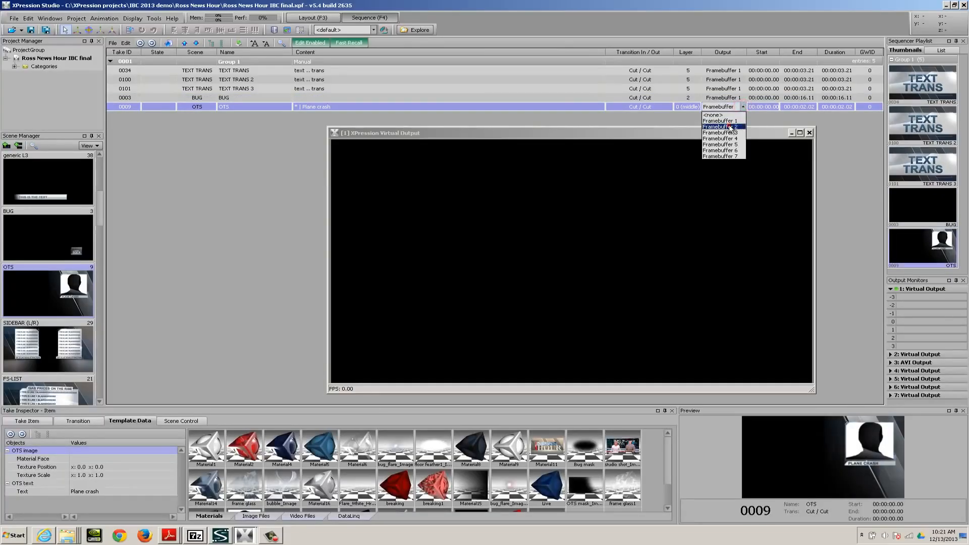
{"action": "left_click", "coordinate": [730, 126]}
Bring the OTS and BUG items online on their separate outputs, with the two virtual output windows side by side
{"action": "left_click", "coordinate": [165, 107]}
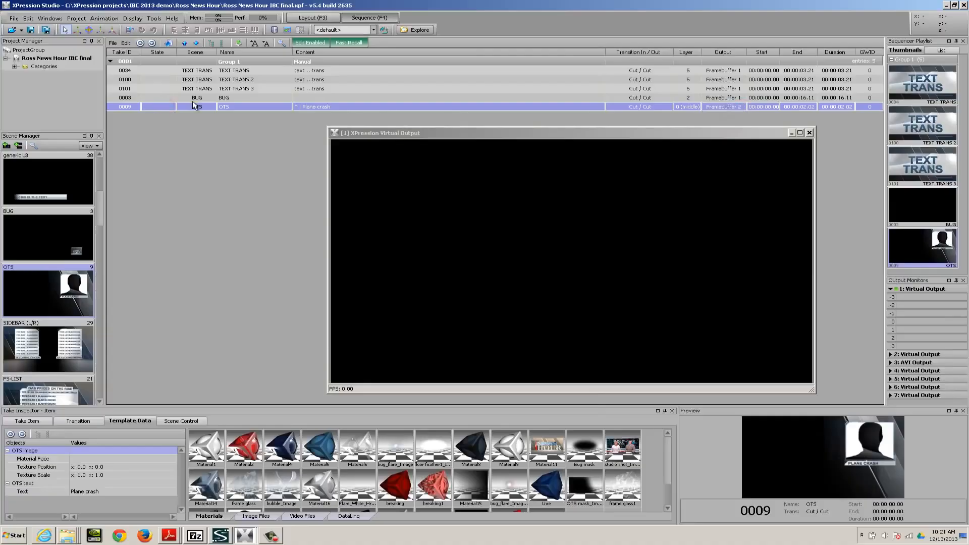
{"action": "key", "text": "Return"}
{"action": "left_click_drag", "start_coordinate": [502, 134], "coordinate": [639, 159]}
{"action": "left_click_drag", "start_coordinate": [409, 125], "coordinate": [269, 136]}
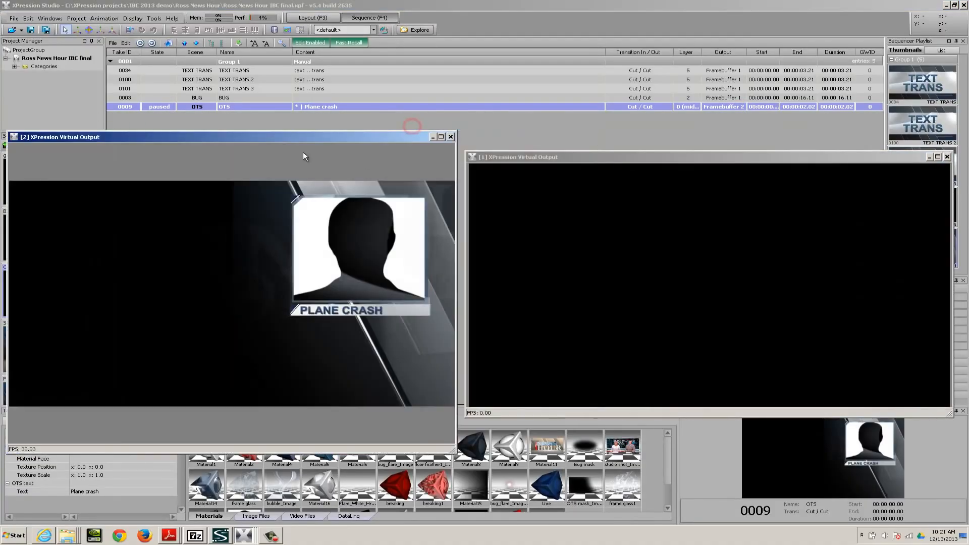
{"action": "left_click", "coordinate": [149, 98]}
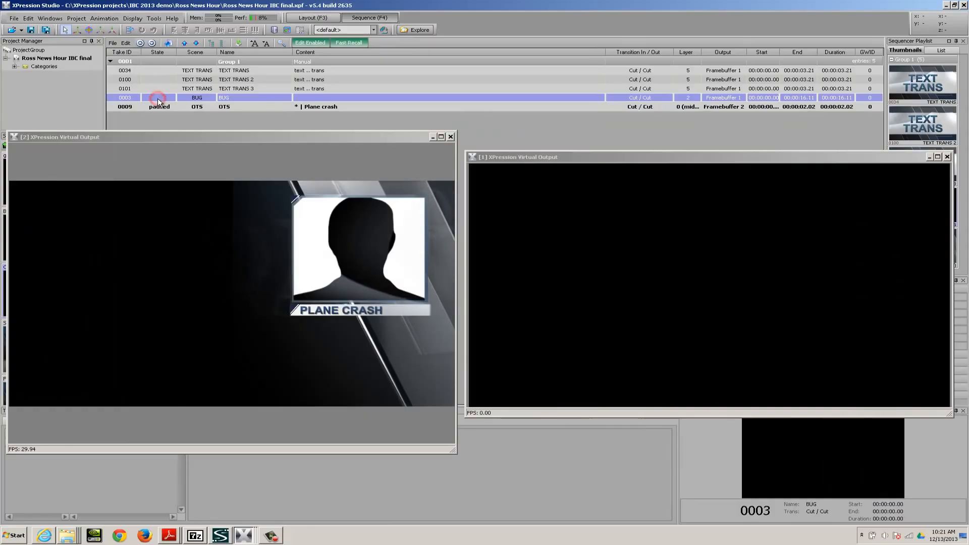
{"action": "double_click", "coordinate": [158, 99]}
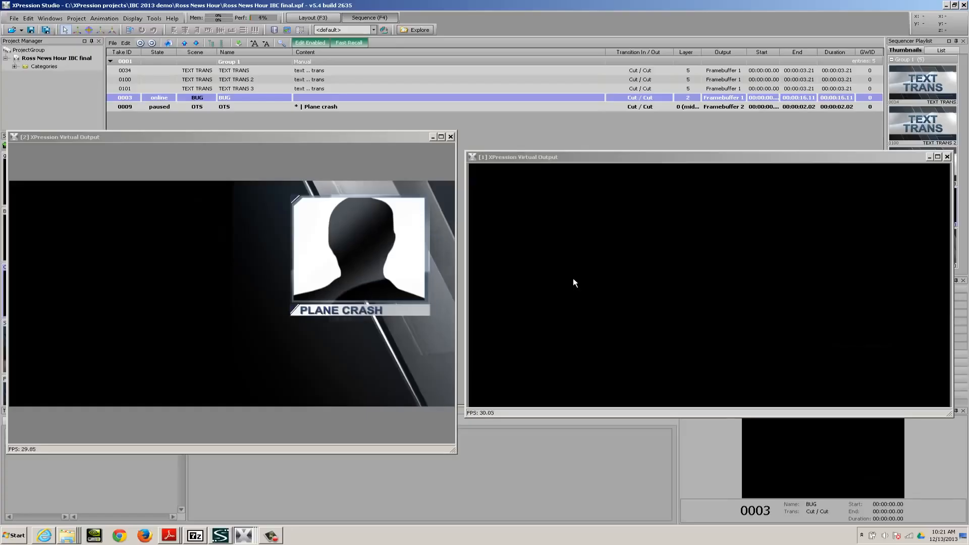
Clear both outputs and minimise the two virtual output windows
{"action": "key", "text": "Escape"}
{"action": "left_click_drag", "start_coordinate": [403, 136], "coordinate": [419, 138]}
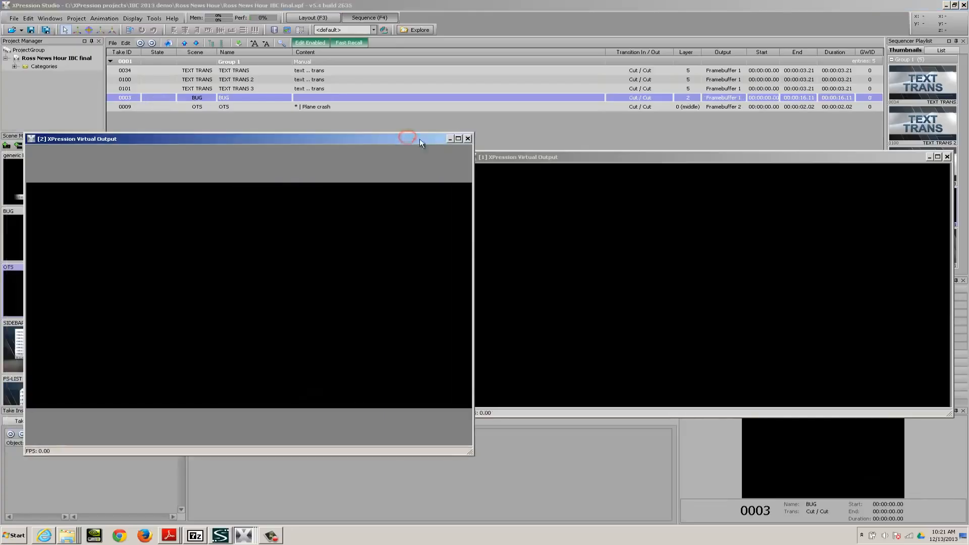
{"action": "left_click", "coordinate": [447, 139]}
{"action": "left_click", "coordinate": [929, 157]}
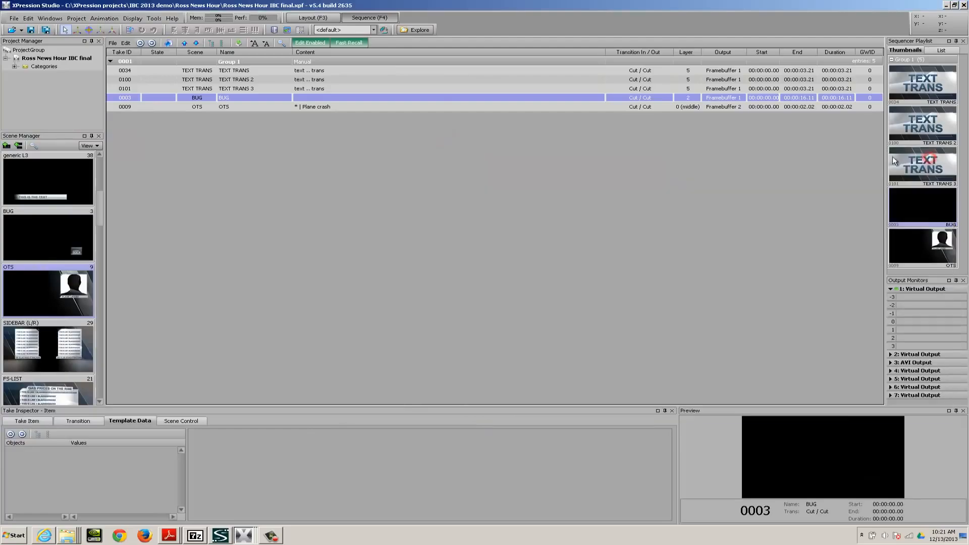
Step the selection up and down through the sequencer items between OTS and TEXT TRANS, checking each in the preview
{"action": "left_click", "coordinate": [167, 108]}
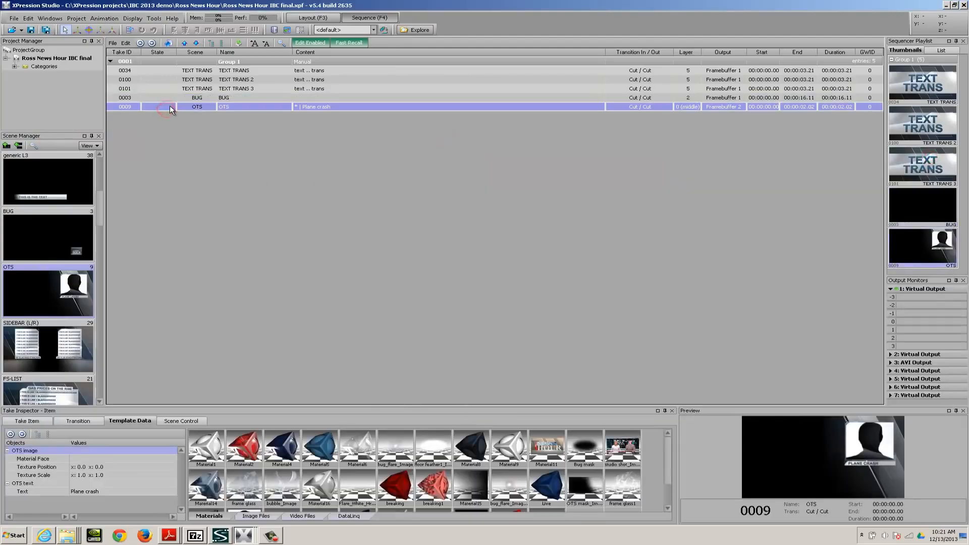
{"action": "key", "text": "Up"}
{"action": "key", "text": "Up"}
{"action": "key", "text": "Up"}
{"action": "key", "text": "Up"}
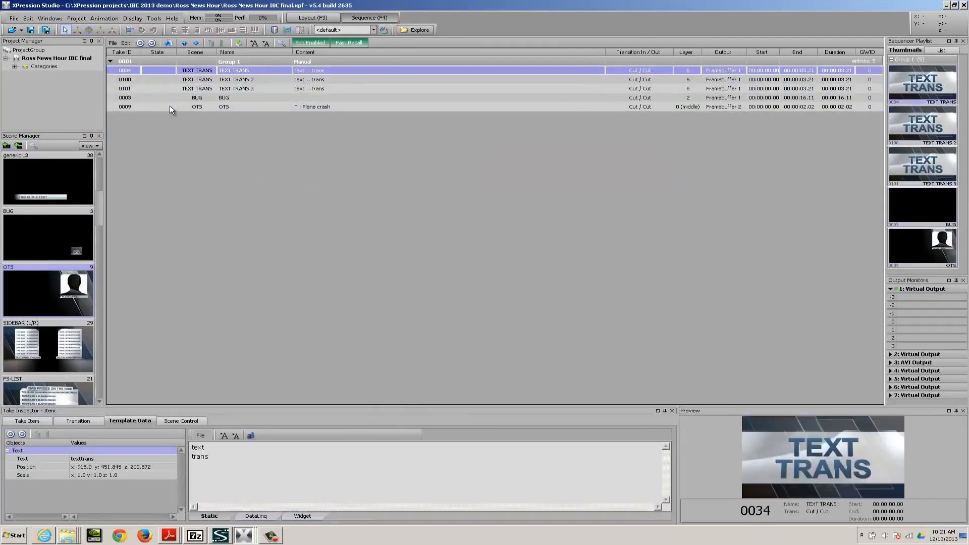
{"action": "key", "text": "Down"}
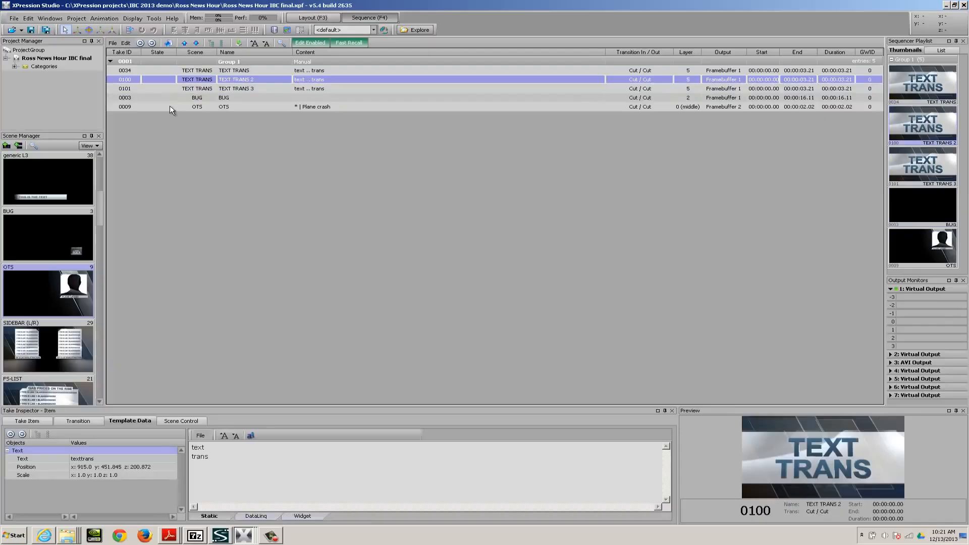
{"action": "key", "text": "Down"}
{"action": "key", "text": "Down"}
{"action": "key", "text": "Up"}
{"action": "key", "text": "Up"}
{"action": "key", "text": "Up"}
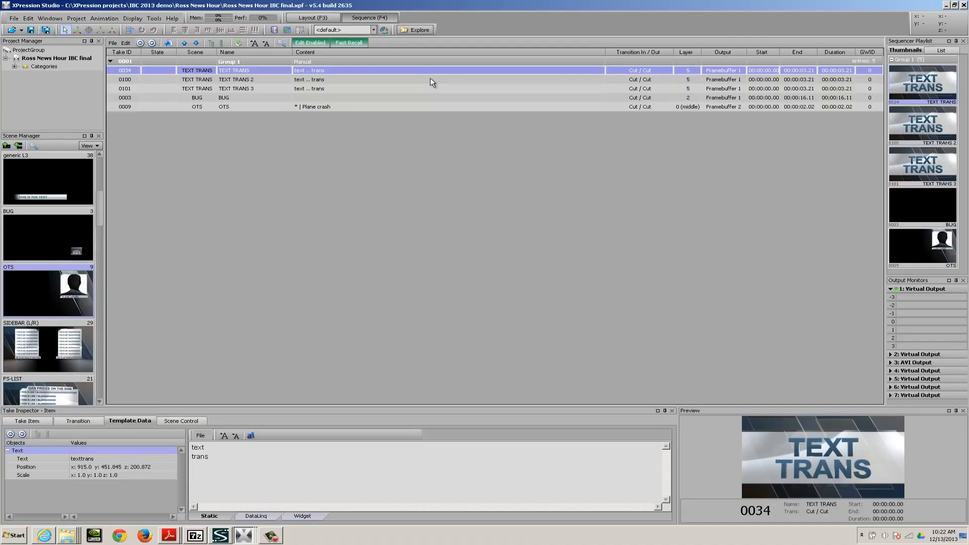
Take the TEXT TRANS items and the BUG item online in sequence, keeping the virtual output 1 window clear of the output monitors
{"action": "key", "text": "F9"}
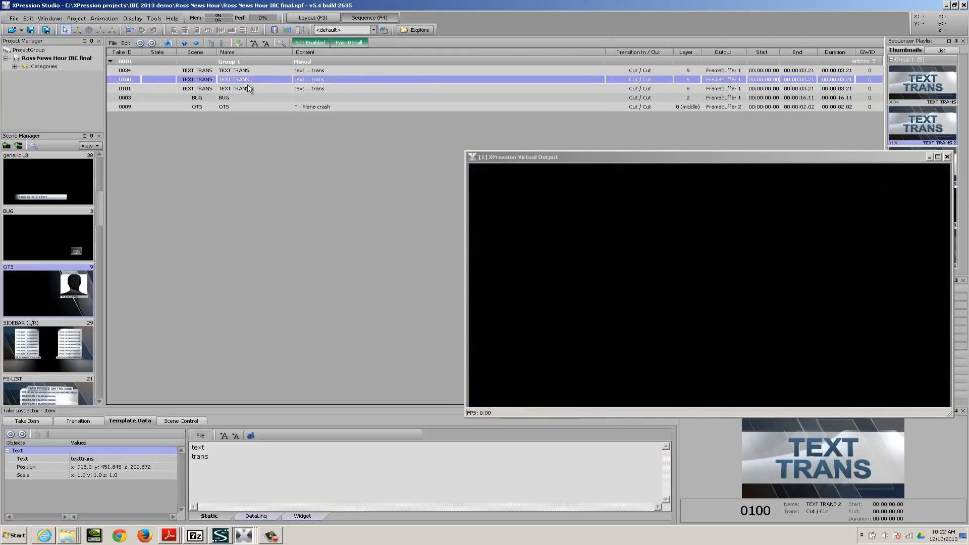
{"action": "left_click_drag", "start_coordinate": [702, 159], "coordinate": [589, 136]}
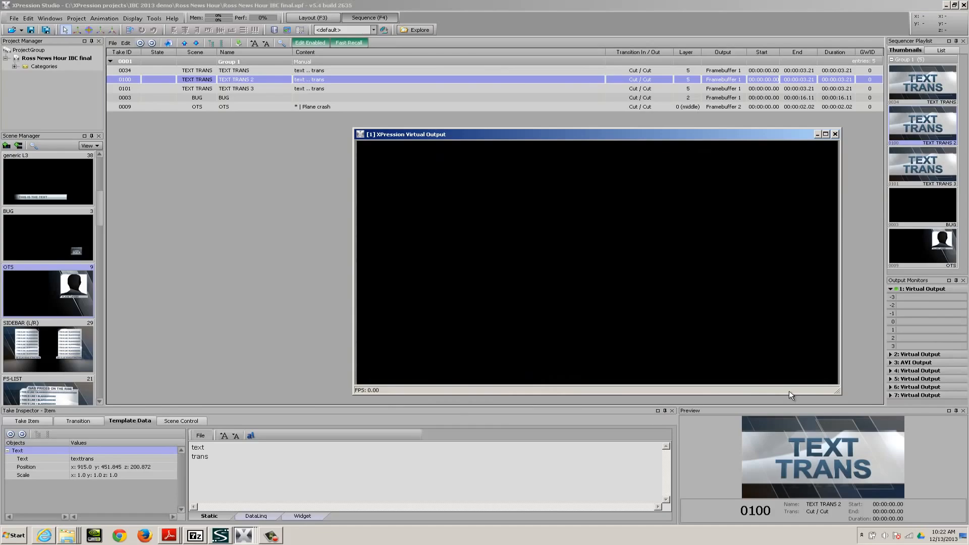
{"action": "key", "text": "Return"}
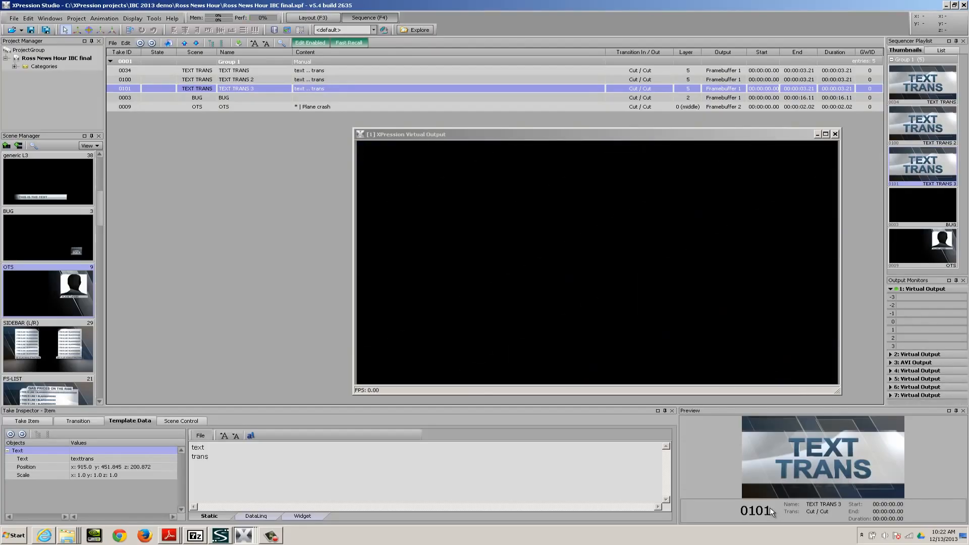
{"action": "key", "text": "Return"}
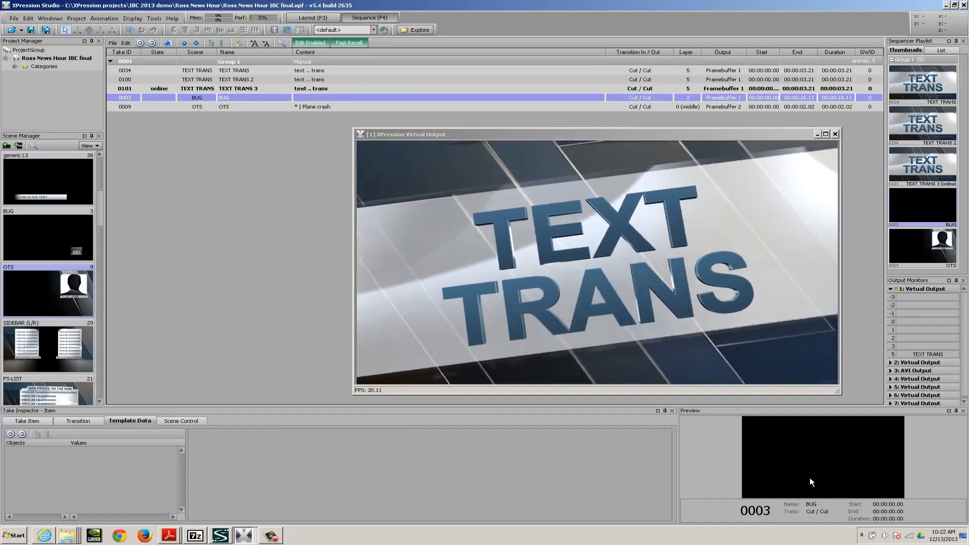
{"action": "key", "text": "Return"}
{"action": "key", "text": "Return"}
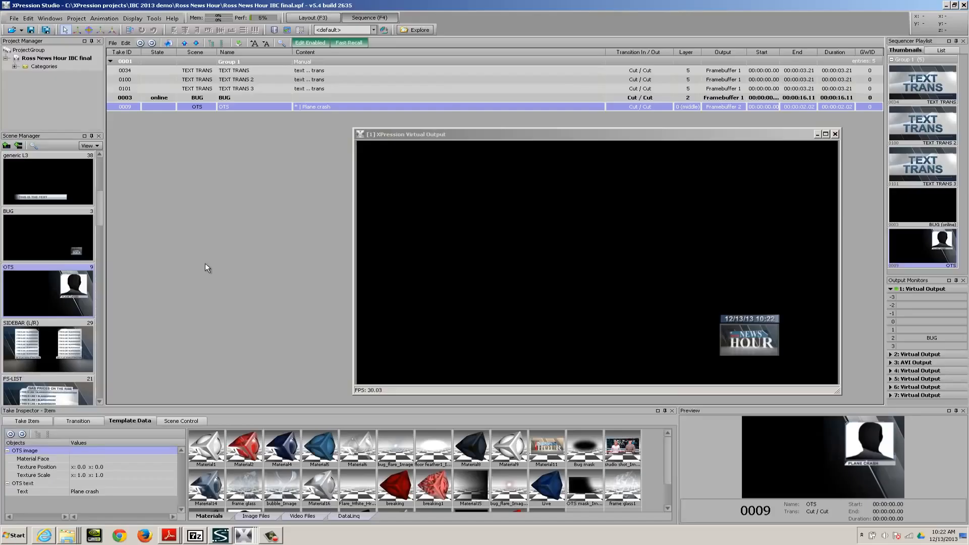
Take the BUG item offline and bring the OTS item online on virtual output 2
{"action": "key", "text": "Up"}
{"action": "key", "text": "Return"}
{"action": "key", "text": "Up"}
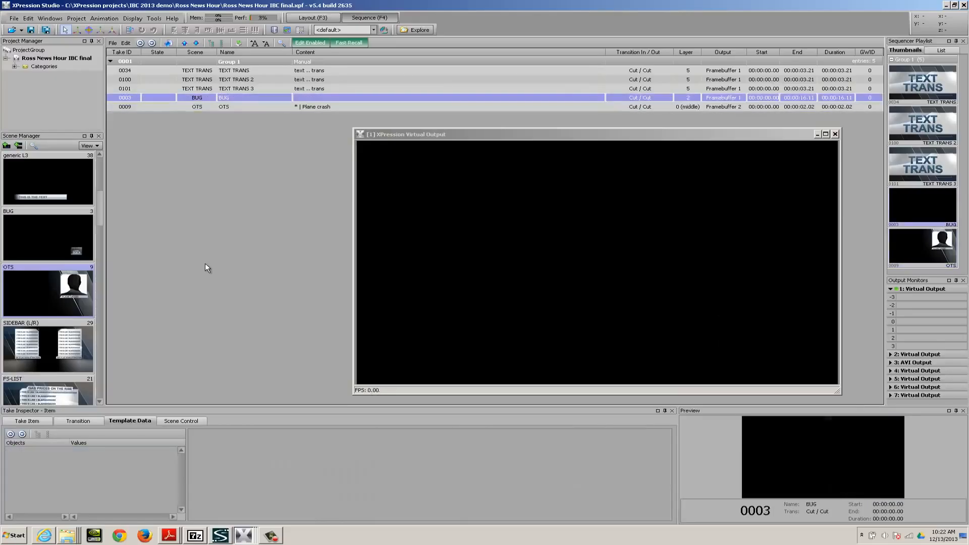
{"action": "key", "text": "Down"}
{"action": "key", "text": "Return"}
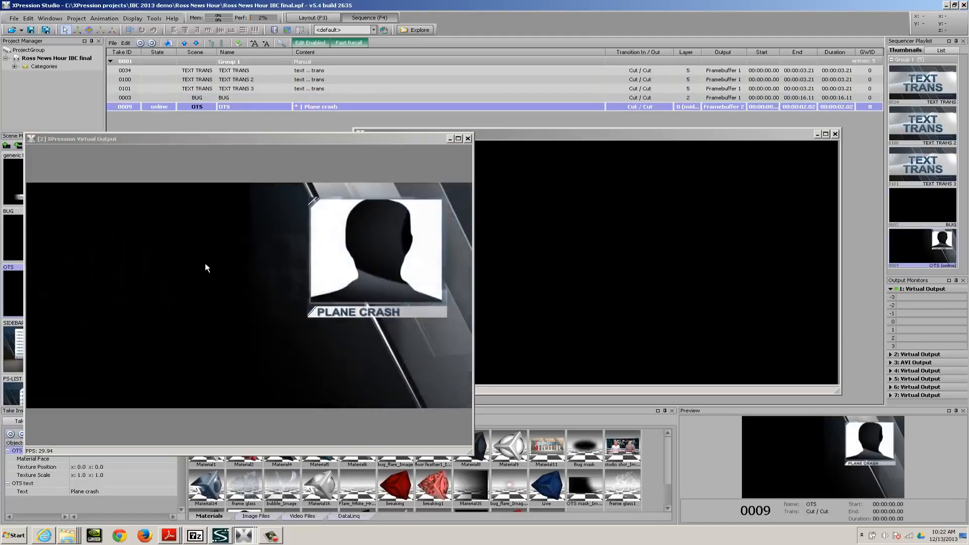
Step the selection back and forth through the take items with OTS left online, examining how the preview follows
{"action": "key", "text": "Up"}
{"action": "key", "text": "Up"}
{"action": "key", "text": "Up"}
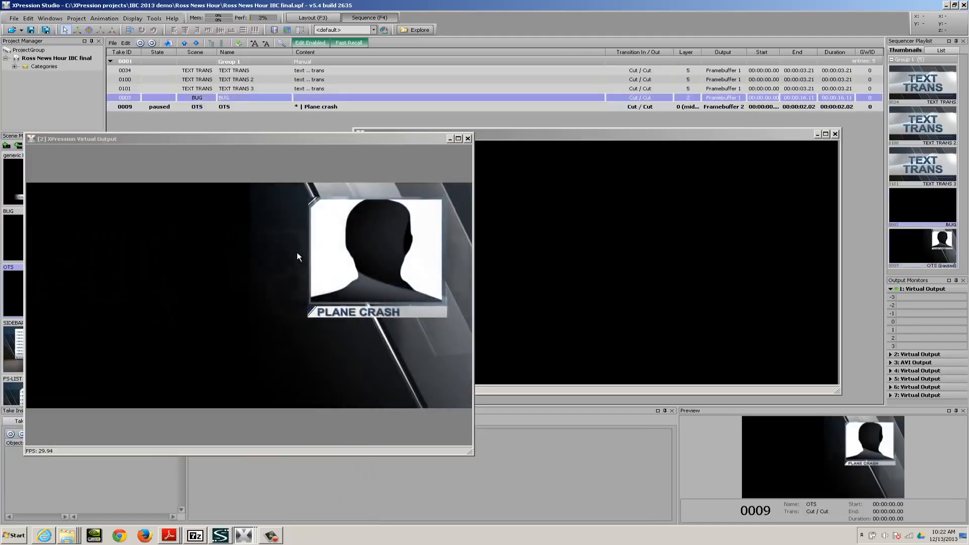
{"action": "key", "text": "Up"}
{"action": "key", "text": "Down"}
{"action": "key", "text": "Down"}
{"action": "key", "text": "Up"}
{"action": "key", "text": "Up"}
{"action": "key", "text": "Down"}
{"action": "key", "text": "Down"}
{"action": "key", "text": "Down"}
{"action": "key", "text": "Up"}
{"action": "key", "text": "Up"}
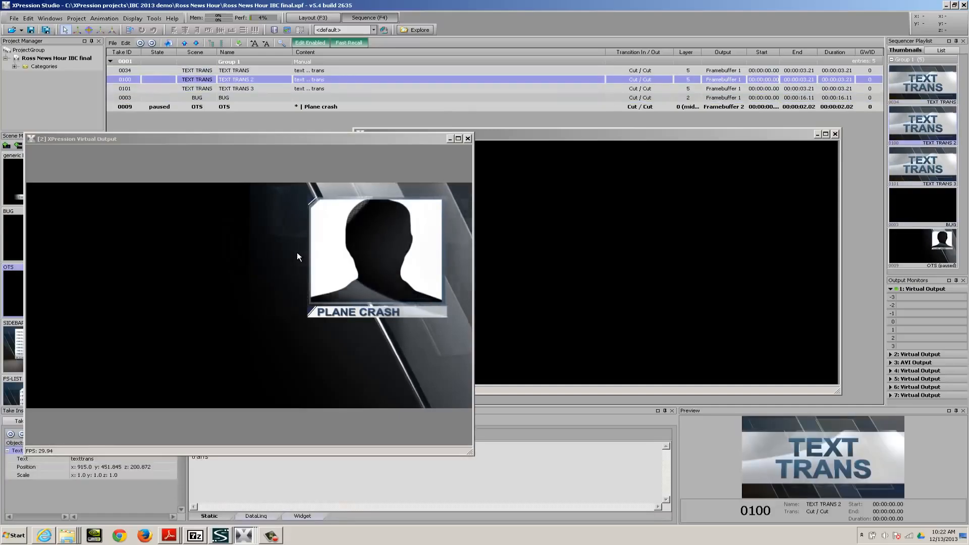
{"action": "key", "text": "Down"}
{"action": "key", "text": "Down"}
{"action": "key", "text": "Down"}
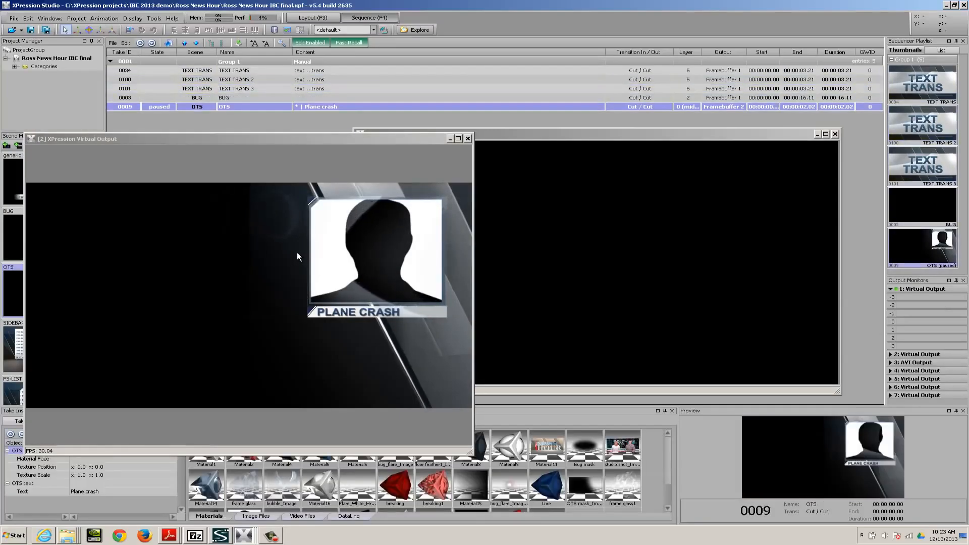
{"action": "key", "text": "Up"}
{"action": "key", "text": "Up"}
{"action": "key", "text": "Up"}
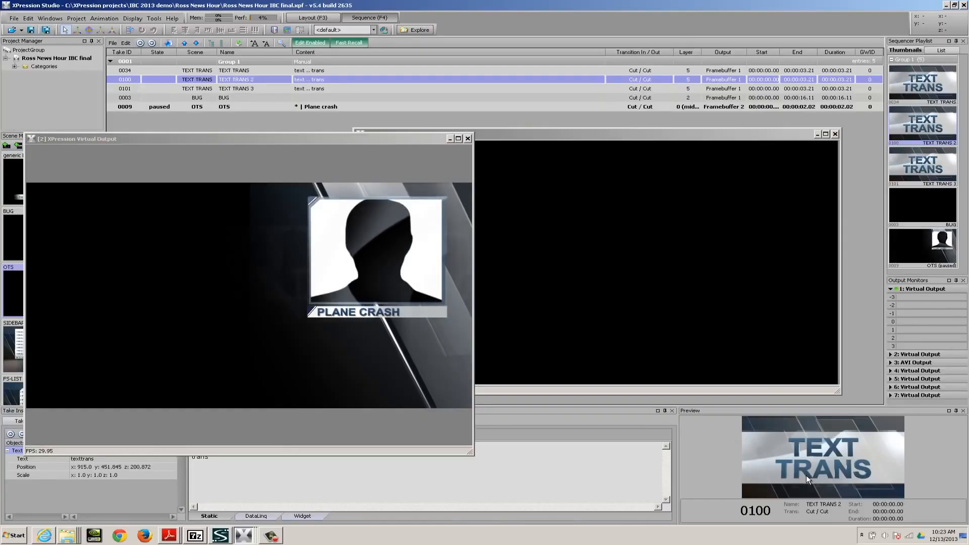
Return the selection from TEXT TRANS 2 to the OTS item and take it offline
{"action": "key", "text": "F9"}
{"action": "key", "text": "F11"}
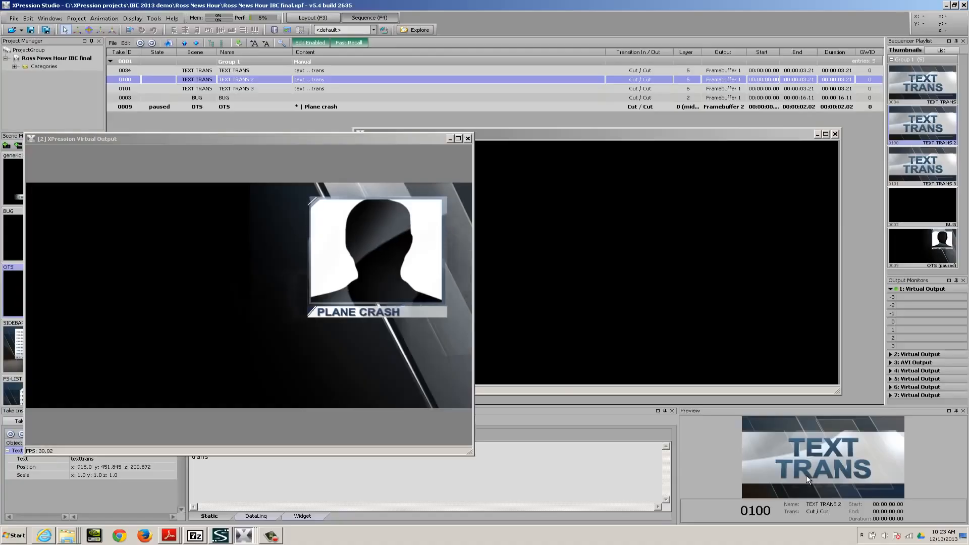
{"action": "key", "text": "Down"}
{"action": "key", "text": "Down"}
{"action": "key", "text": "Down"}
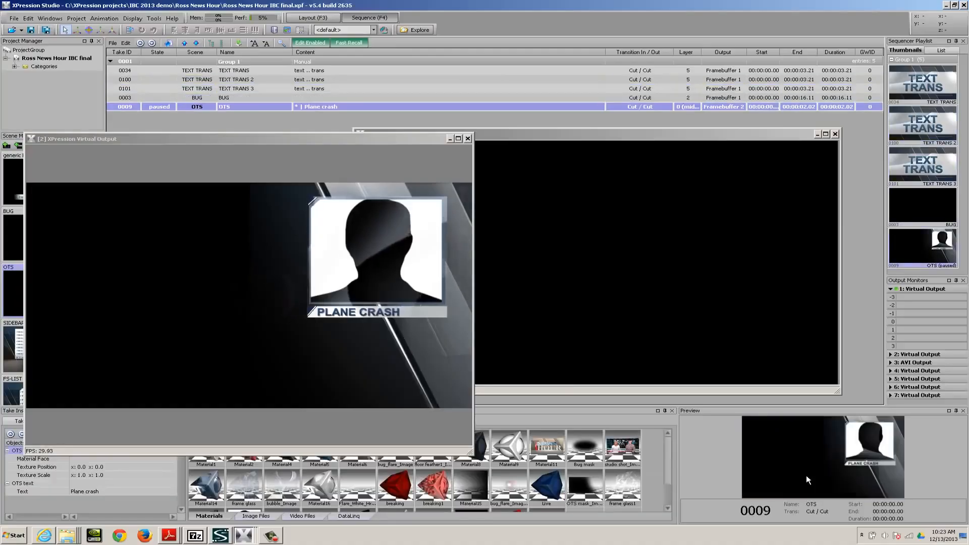
{"action": "key", "text": "F11"}
Select TEXT TRANS 3, return to the OTS item and bring it online on virtual output 2
{"action": "key", "text": "Up"}
{"action": "key", "text": "Up"}
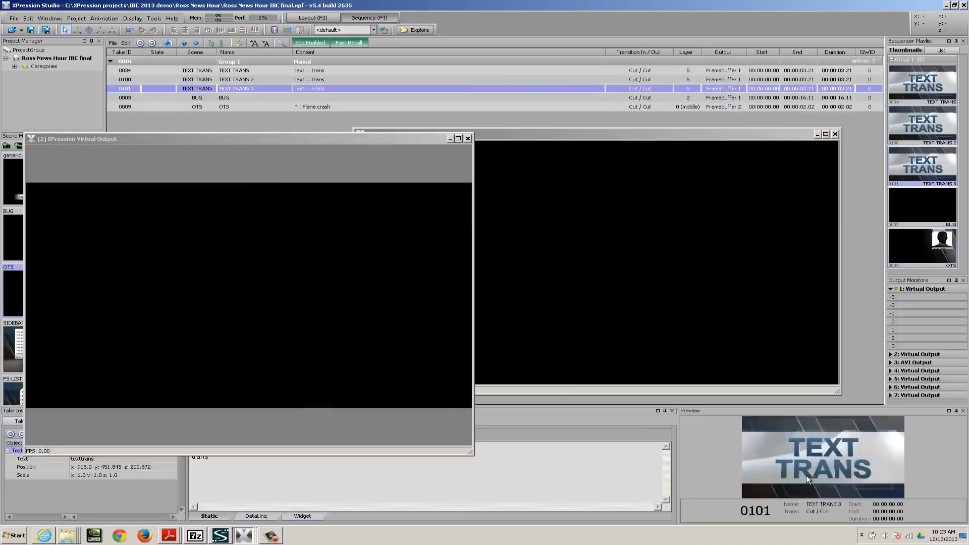
{"action": "key", "text": "Down"}
{"action": "key", "text": "Down"}
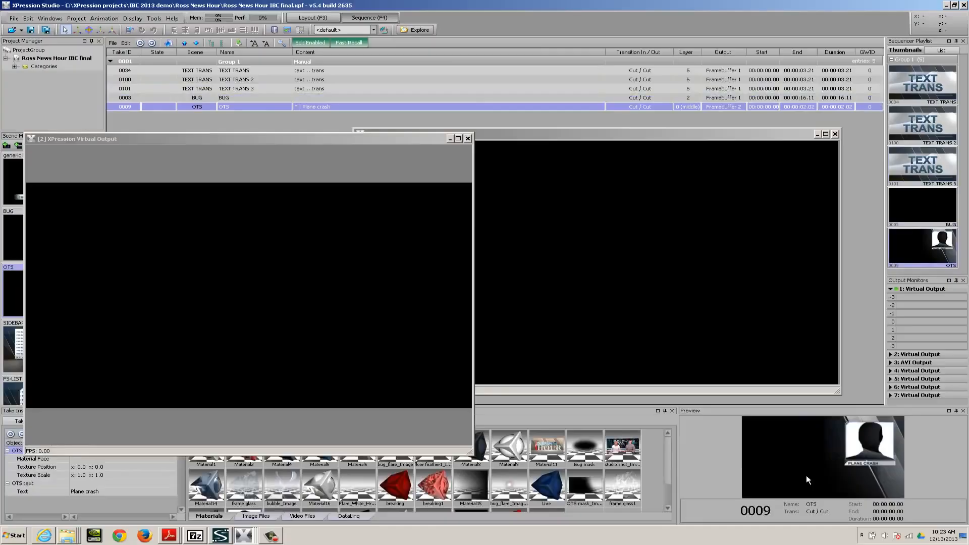
{"action": "key", "text": "F12"}
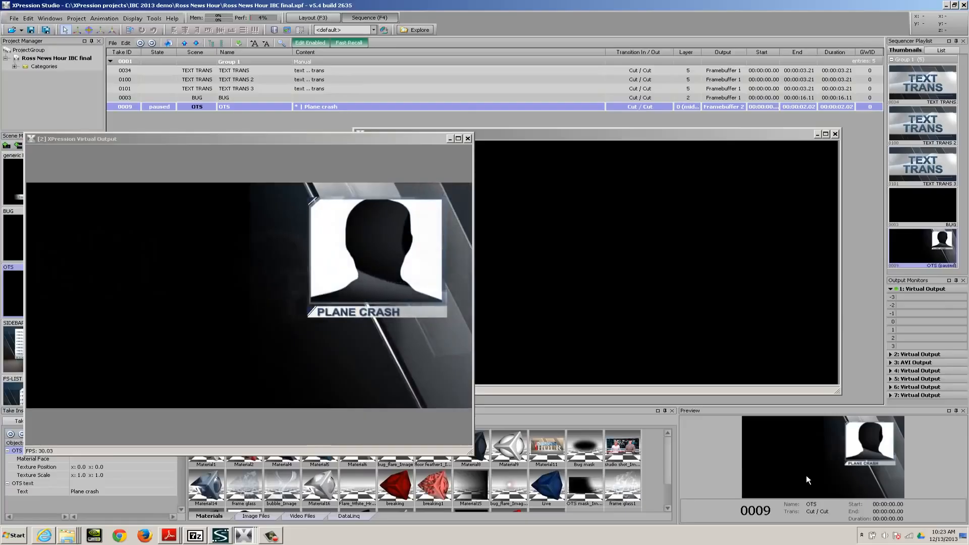
Move the selection up to TEXT TRANS 2 and back to OTS, and take the OTS item offline
{"action": "key", "text": "Up"}
{"action": "key", "text": "Up"}
{"action": "key", "text": "Up"}
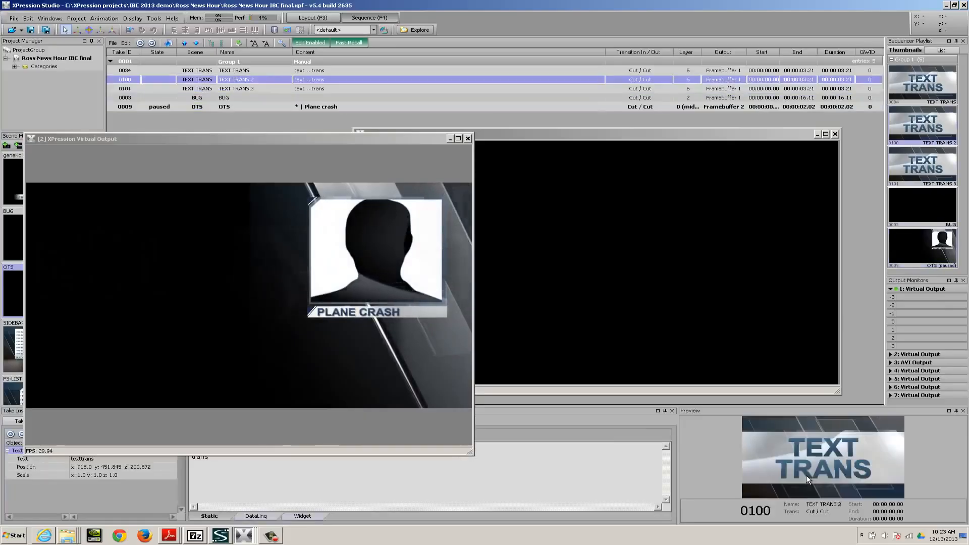
{"action": "key", "text": "Down"}
{"action": "key", "text": "Down"}
{"action": "key", "text": "Down"}
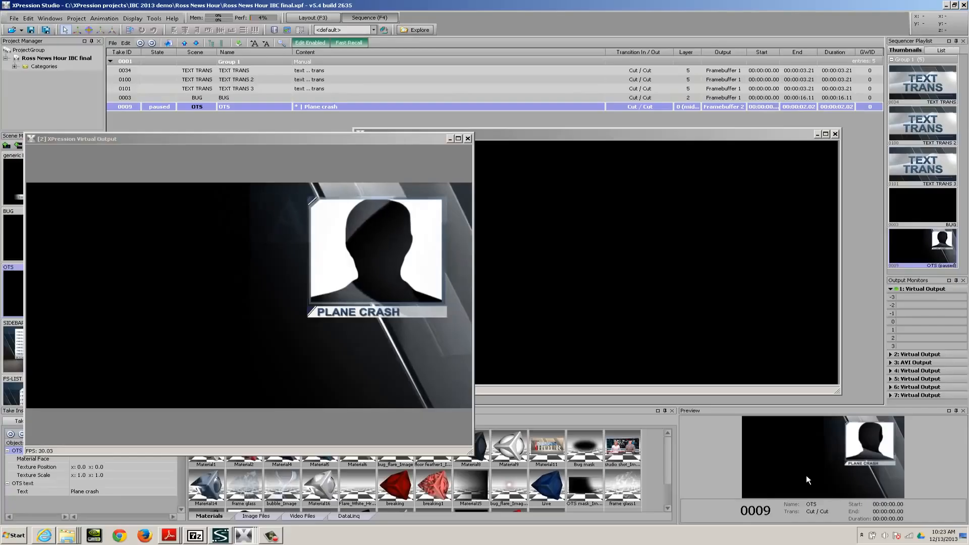
{"action": "key", "text": "KP_Subtract"}
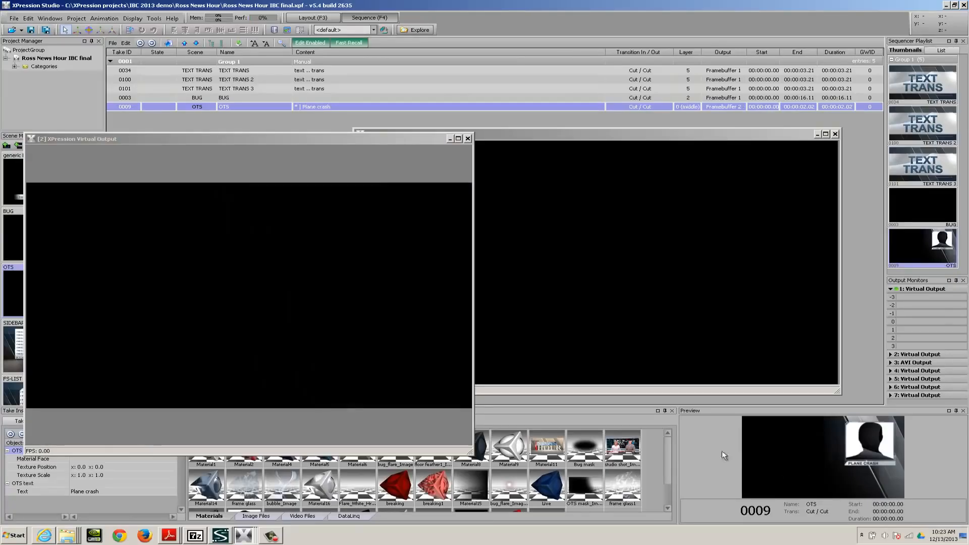
Move the virtual output 2 window off the scene list and add the LOWERTHIRD scene to the end of the sequencer
{"action": "left_click_drag", "start_coordinate": [274, 140], "coordinate": [368, 134]}
{"action": "left_click_drag", "start_coordinate": [259, 132], "coordinate": [322, 248]}
{"action": "left_click_drag", "start_coordinate": [100, 204], "coordinate": [107, 185]}
{"action": "left_click", "coordinate": [73, 249]}
{"action": "left_click_drag", "start_coordinate": [37, 251], "coordinate": [204, 187]}
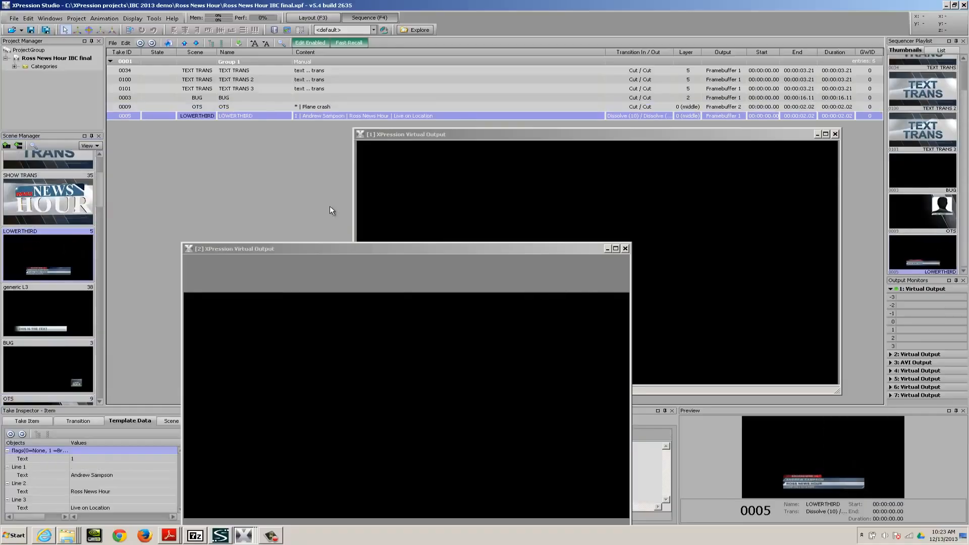
With virtual output 1 uncovered, bring the LOWERTHIRD item online and select the OTS item
{"action": "key", "text": "F9"}
{"action": "left_click_drag", "start_coordinate": [468, 249], "coordinate": [222, 189]}
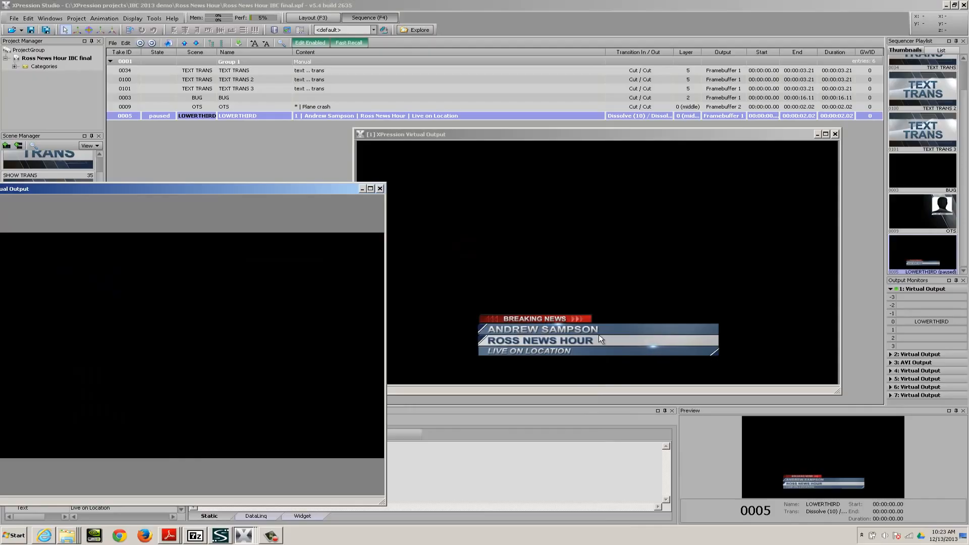
{"action": "left_click", "coordinate": [156, 106]}
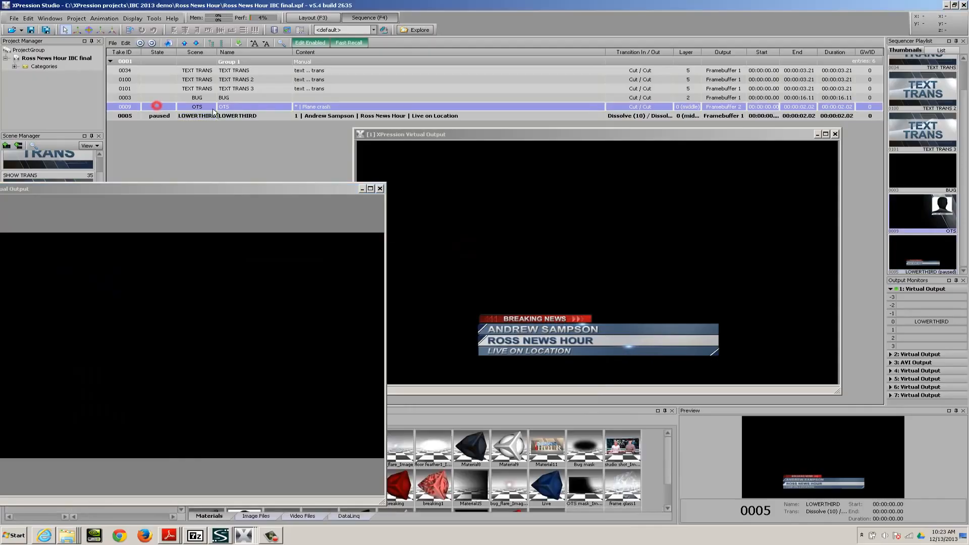
Assign the OTS take item to Framebuffer 1 and set its layer to -1
{"action": "double_click", "coordinate": [743, 107]}
{"action": "left_click", "coordinate": [738, 120]}
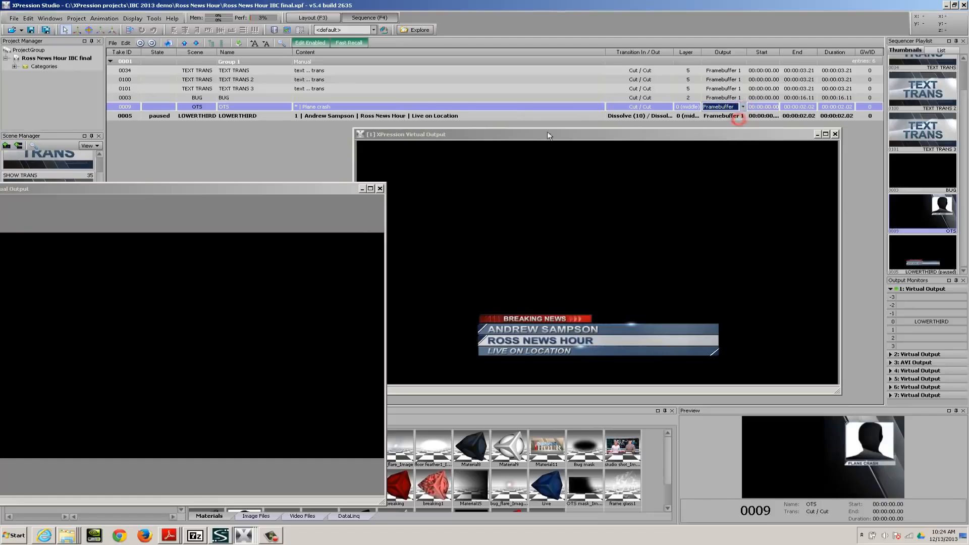
{"action": "double_click", "coordinate": [697, 110]}
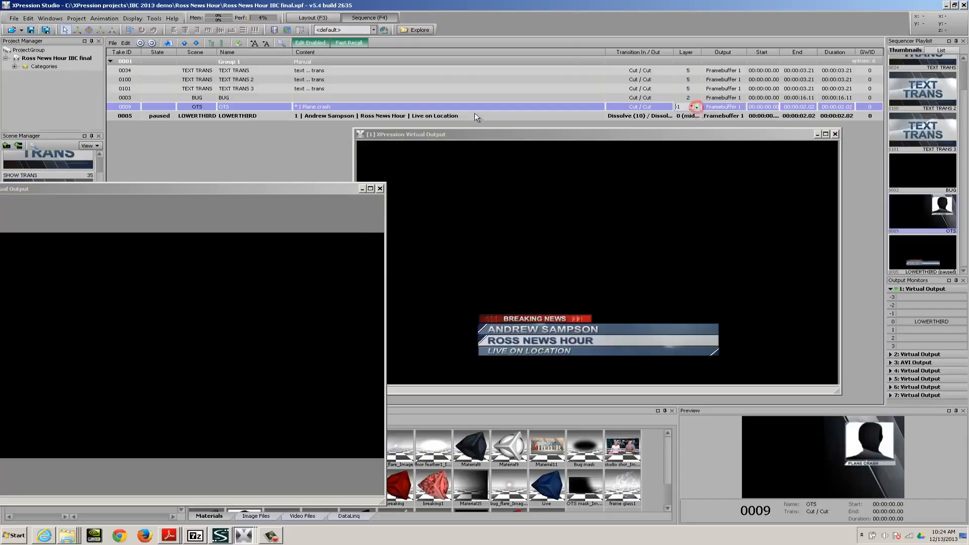
Bring the OTS item online on virtual output 1 and minimise the virtual output 2 window
{"action": "left_click", "coordinate": [172, 107]}
{"action": "key", "text": "Return"}
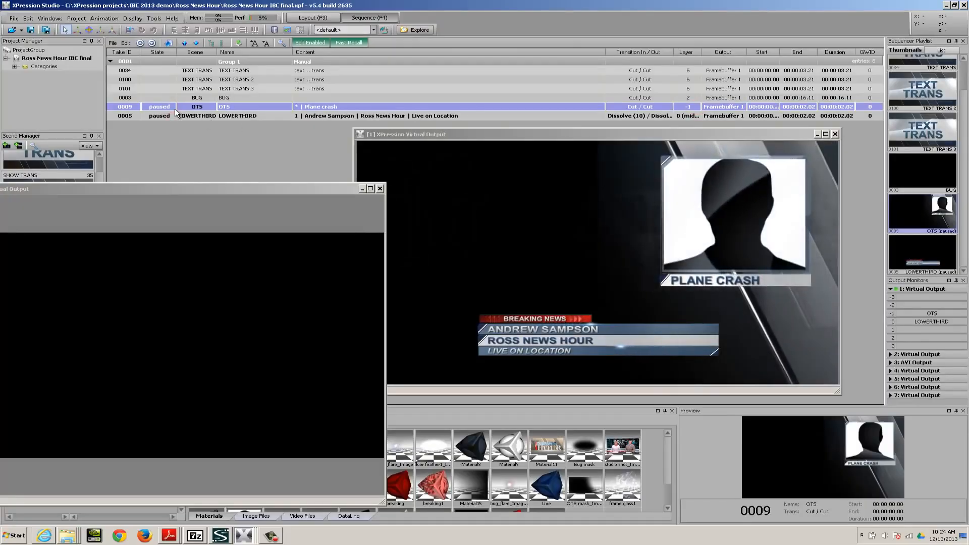
{"action": "left_click", "coordinate": [362, 188]}
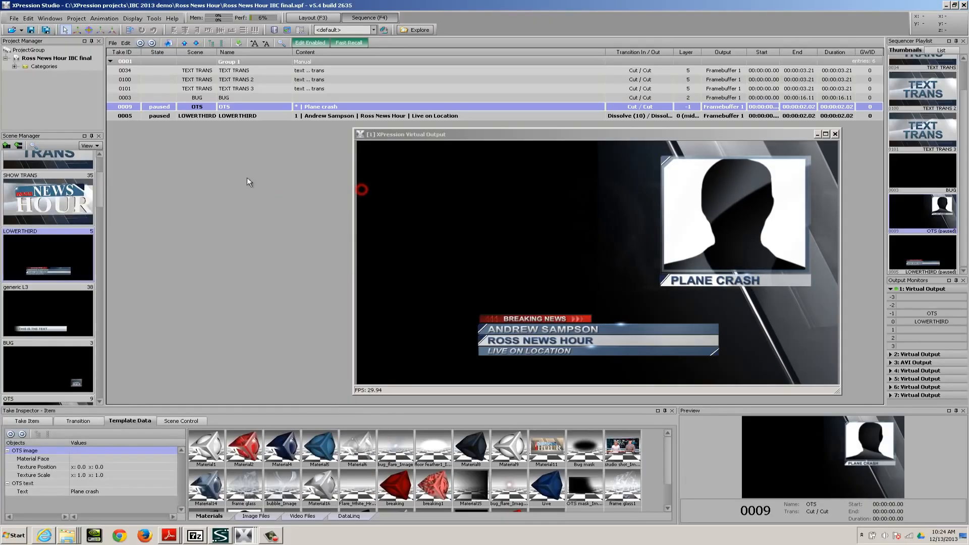
Take the LOWERTHIRD item offline, move the selection up to BUG and back, and bring LOWERTHIRD online again
{"action": "left_click", "coordinate": [187, 115]}
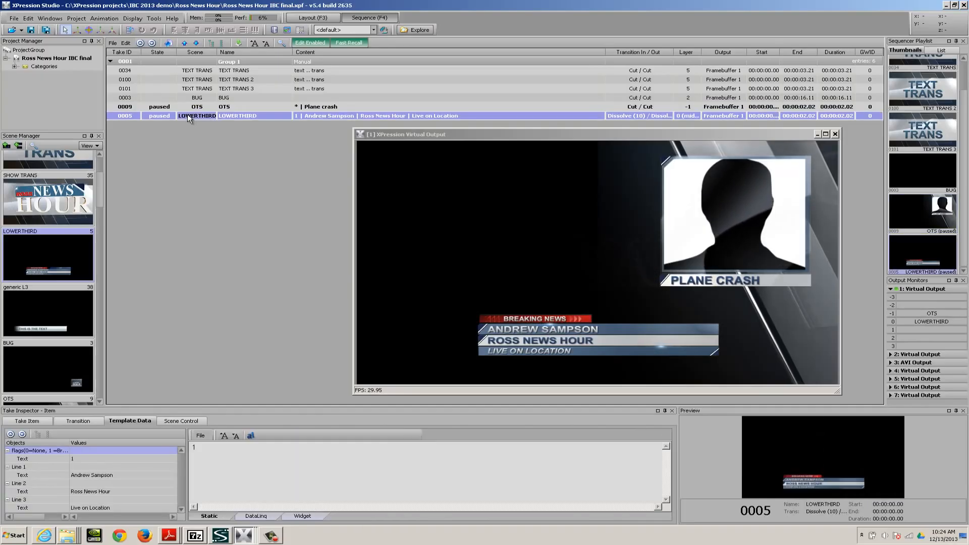
{"action": "key", "text": "KP_Subtract"}
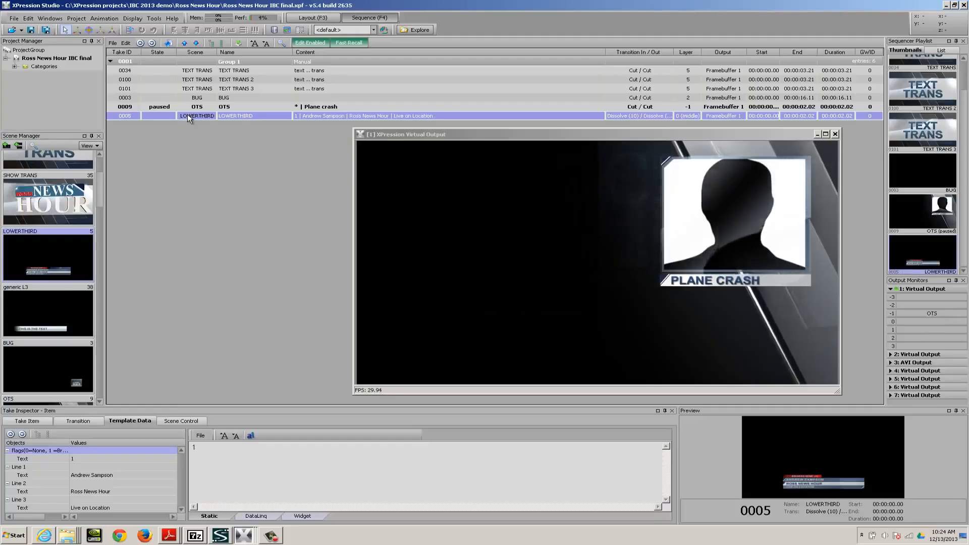
{"action": "key", "text": "Up"}
{"action": "key", "text": "Up"}
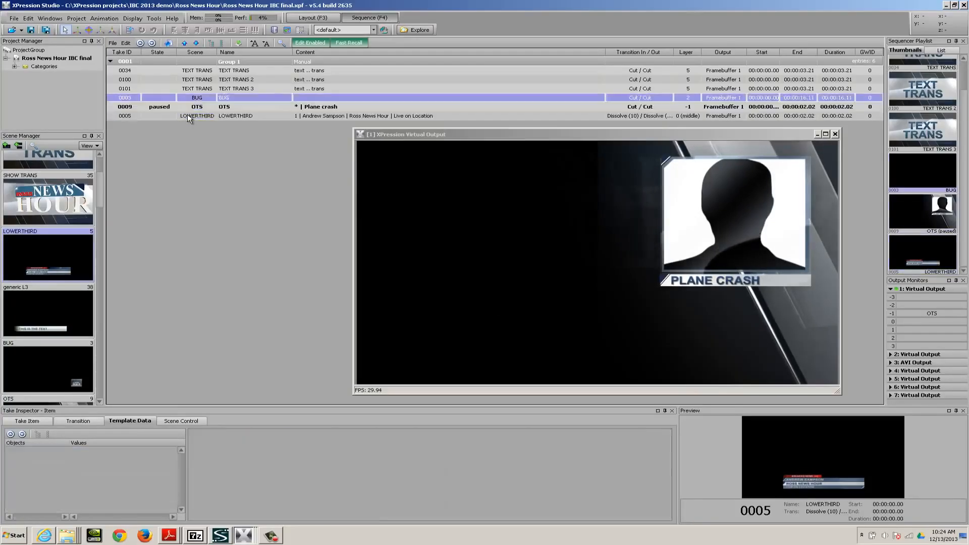
{"action": "key", "text": "Down"}
{"action": "key", "text": "Down"}
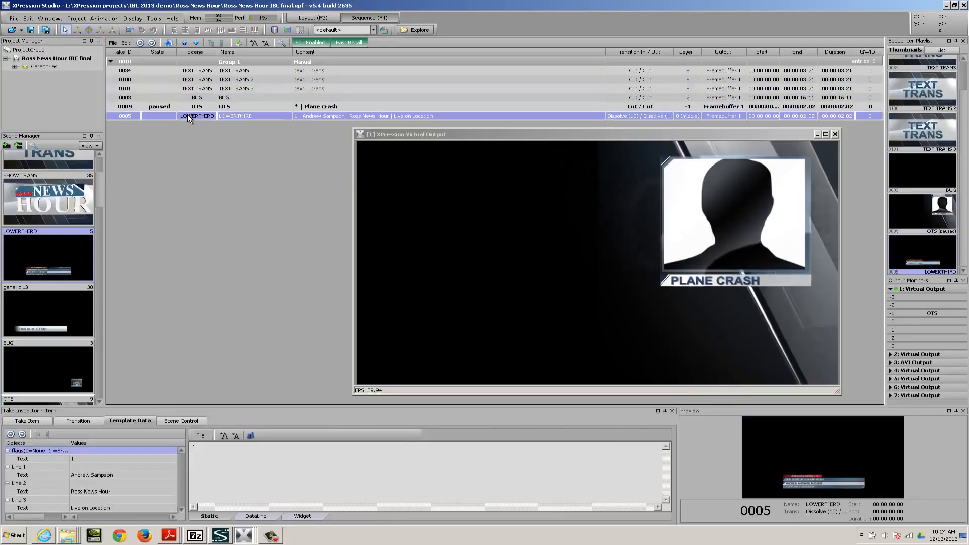
{"action": "key", "text": "F1"}
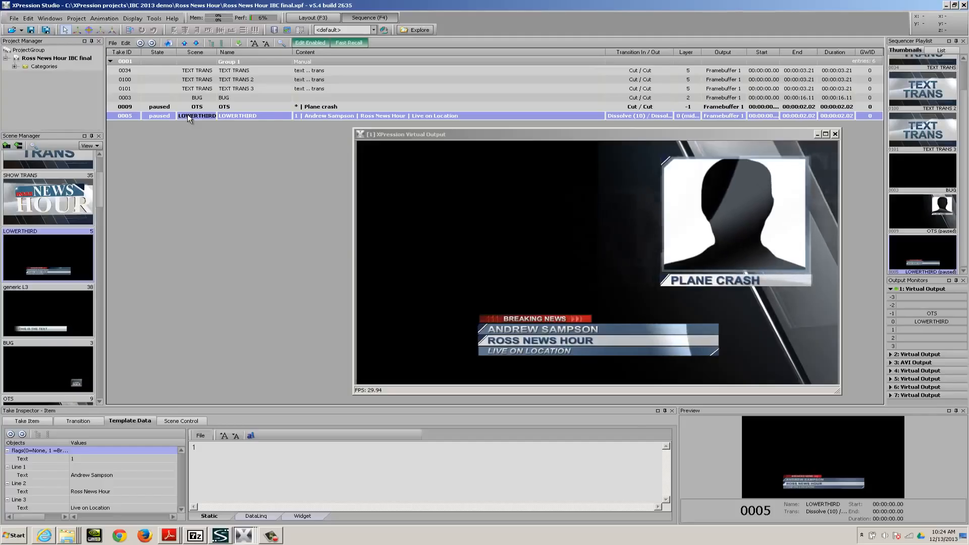
Clear all outputs, and bring the OTS and LOWERTHIRD items back online in that order
{"action": "key", "text": "Escape"}
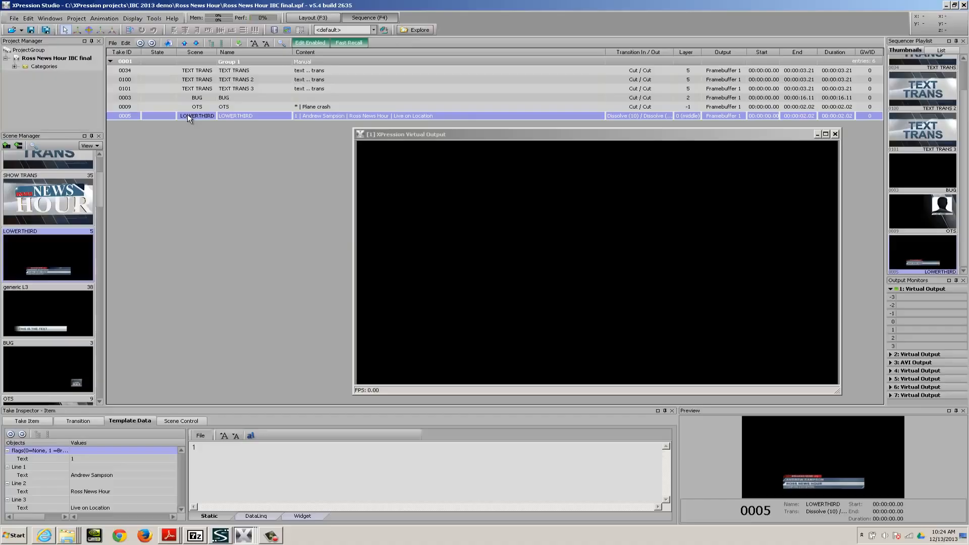
{"action": "key", "text": "Up"}
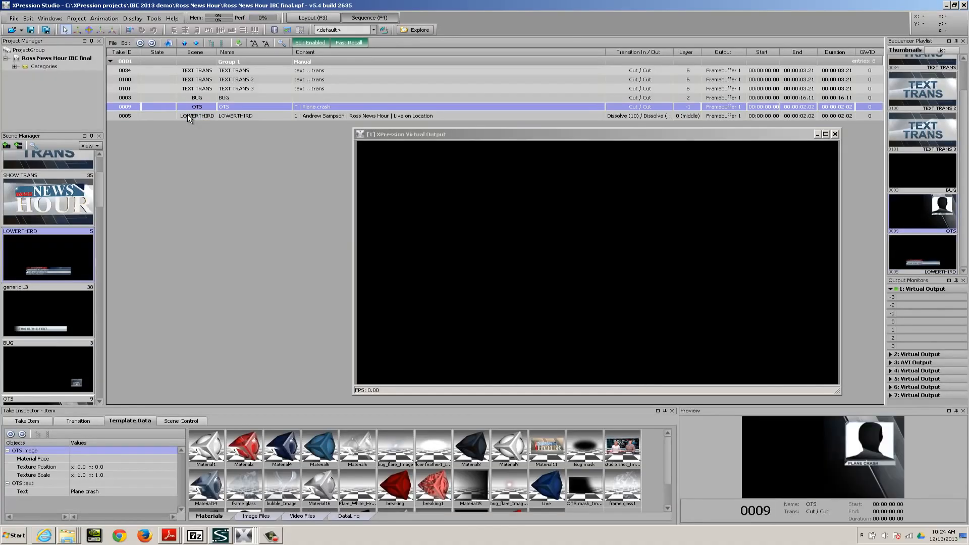
{"action": "key", "text": "Return"}
{"action": "key", "text": "Down"}
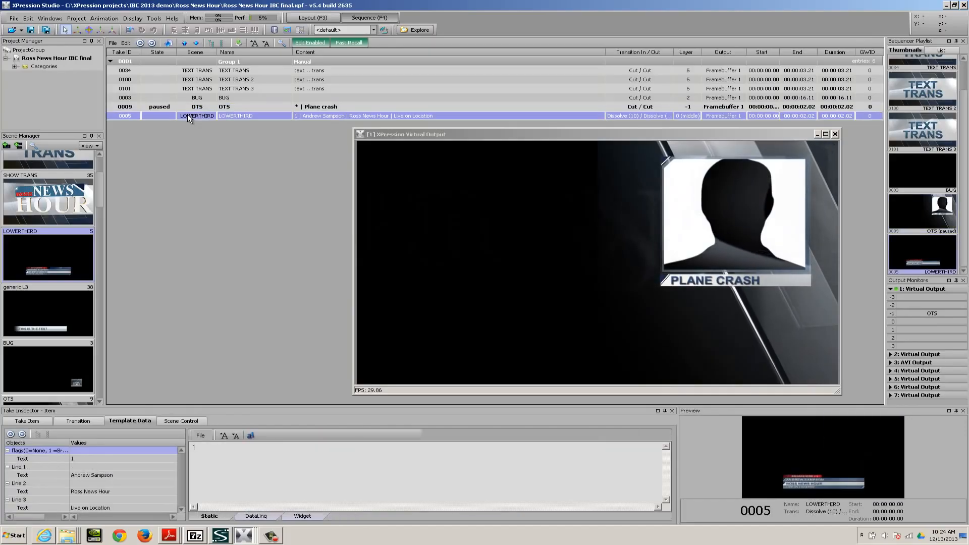
{"action": "key", "text": "Return"}
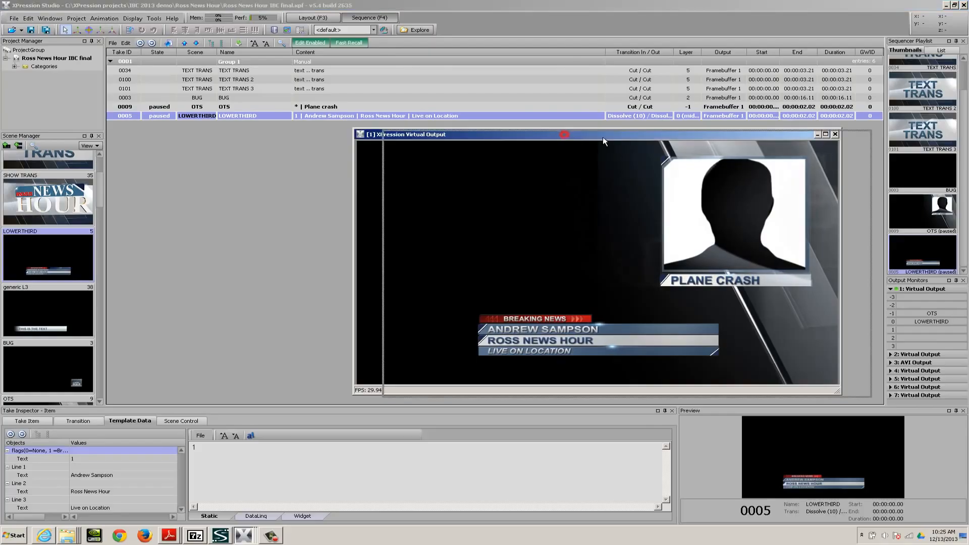
Add the FS-LIST PIC scene to the end of the sequencer and bring it online on virtual output 2
{"action": "left_click_drag", "start_coordinate": [601, 137], "coordinate": [652, 141]}
{"action": "left_click_drag", "start_coordinate": [101, 196], "coordinate": [119, 263]}
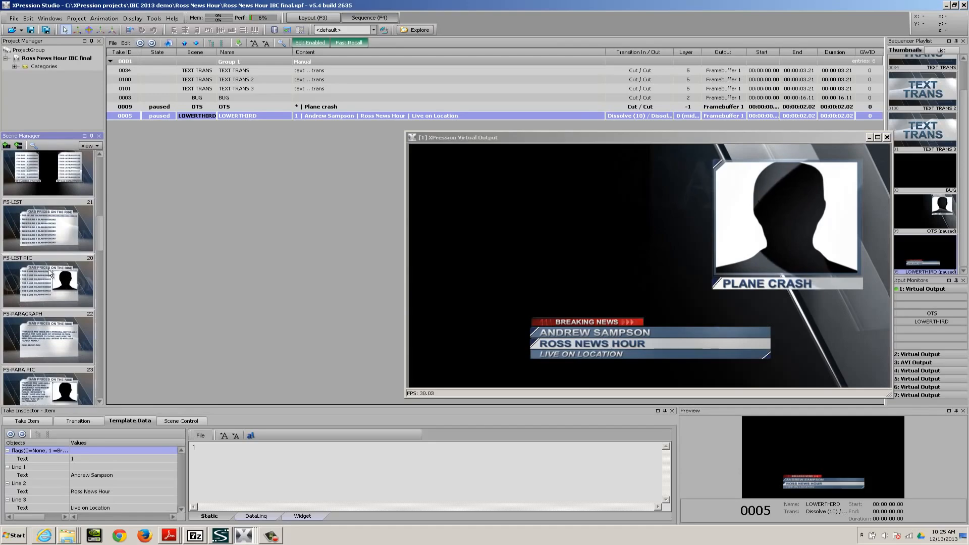
{"action": "left_click_drag", "start_coordinate": [20, 260], "coordinate": [682, 117]}
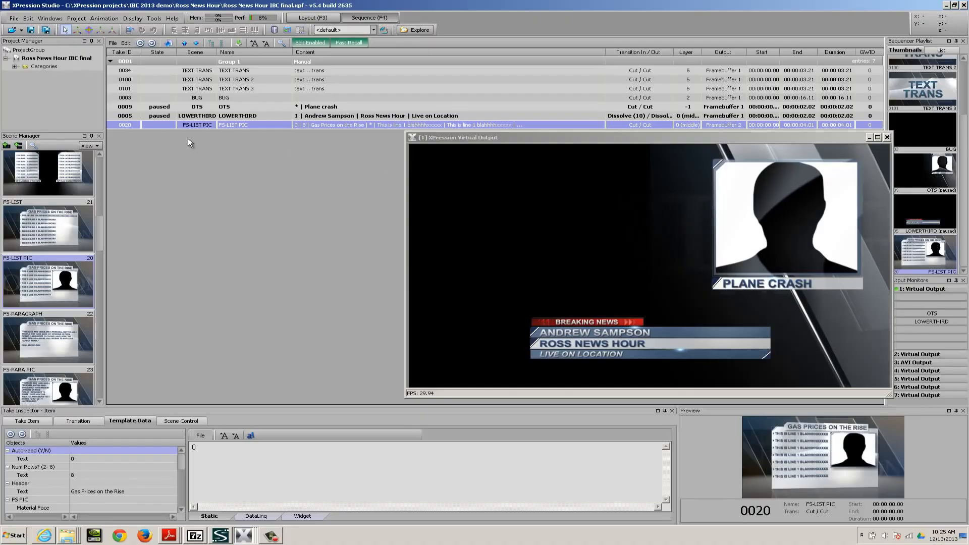
{"action": "key", "text": "F1"}
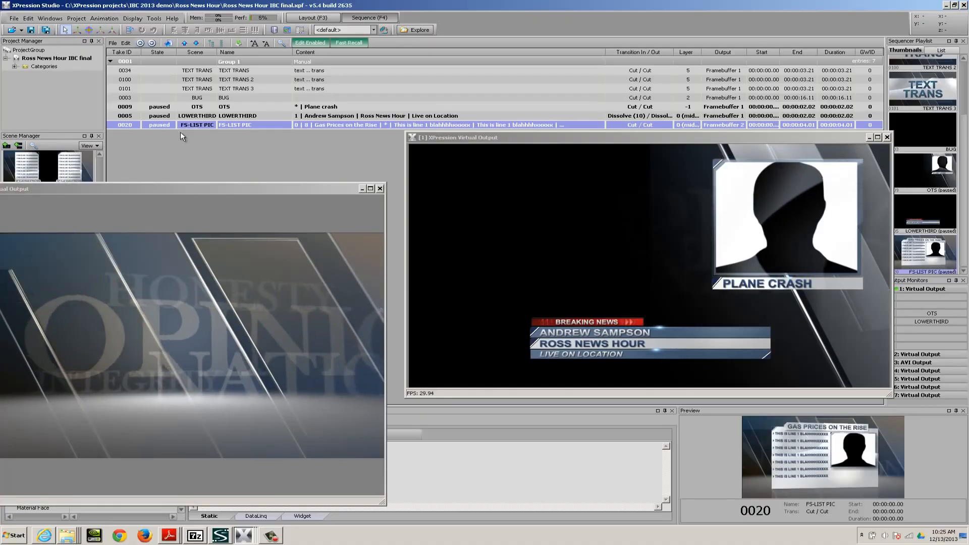
{"action": "left_click_drag", "start_coordinate": [205, 193], "coordinate": [298, 166]}
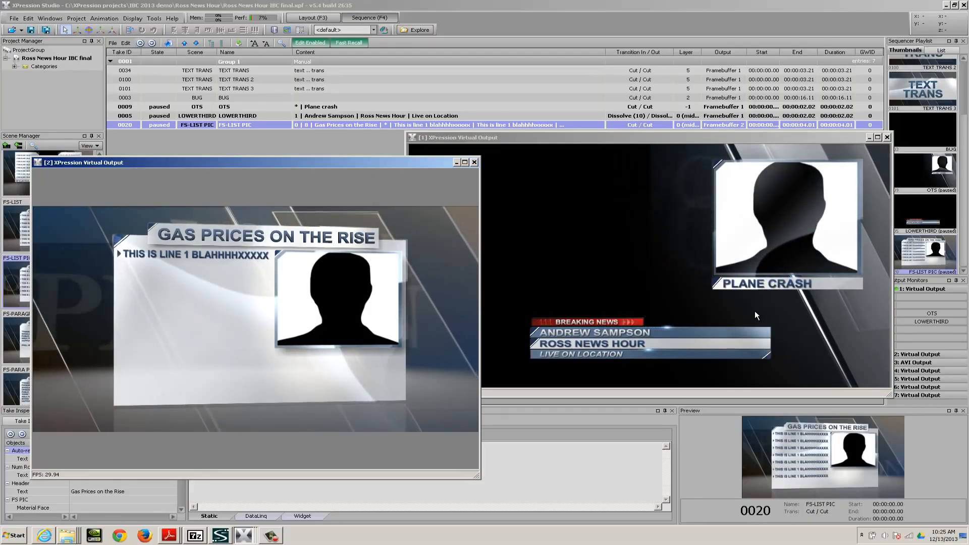
Clear all outputs and close the virtual output 2 window
{"action": "key", "text": "Escape"}
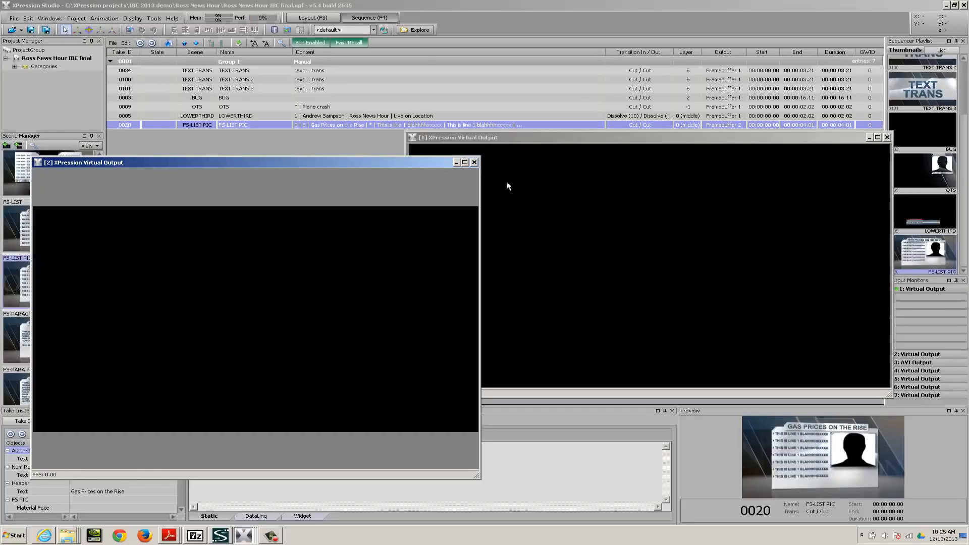
{"action": "left_click", "coordinate": [473, 163]}
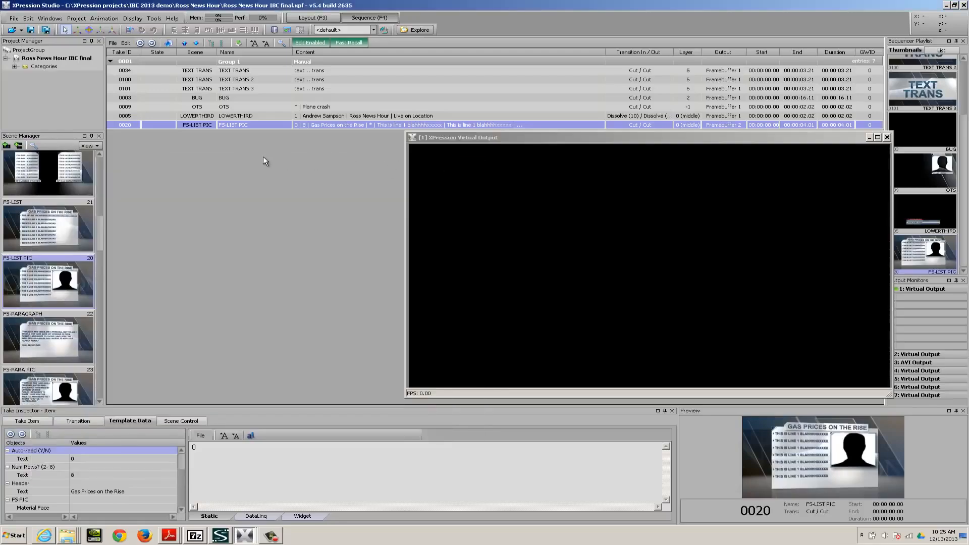
Bring the LOWERTHIRD item online on virtual output 1 and resume it from its pause to play it off
{"action": "key", "text": "Up"}
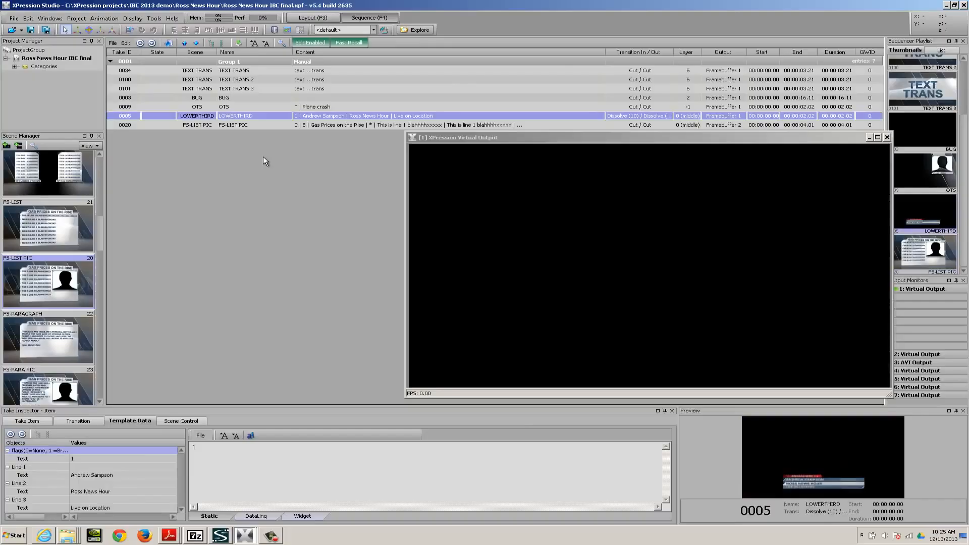
{"action": "key", "text": "F9"}
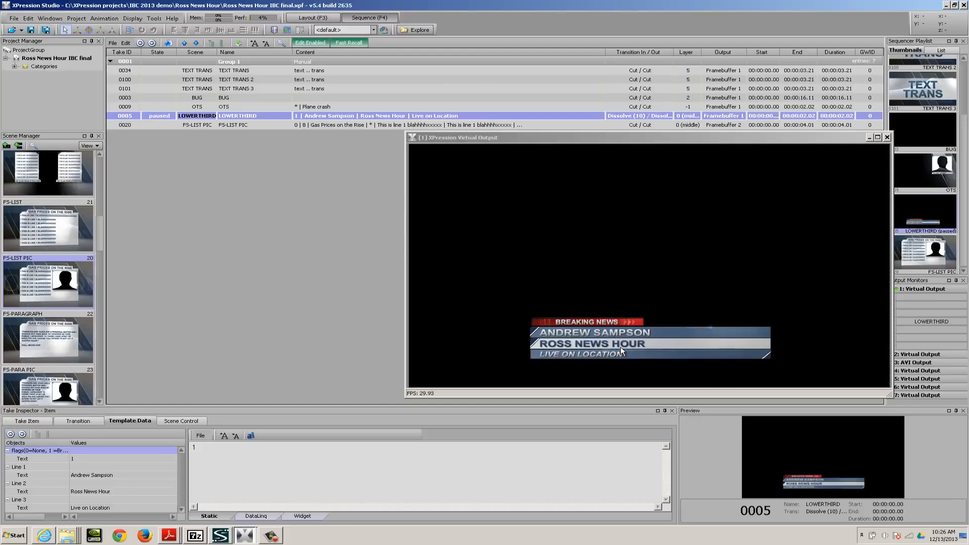
{"action": "key", "text": "space"}
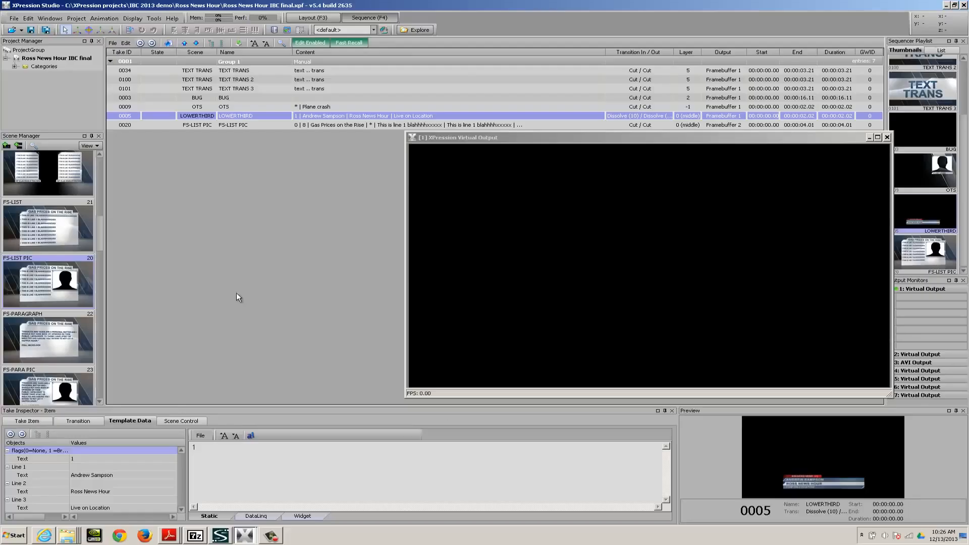
Add the FS-LIST scene to the end of the sequencer and show it online on virtual output 2
{"action": "mouse_move", "coordinate": [101, 235]}
{"action": "left_mouse_down"}
{"action": "mouse_move", "coordinate": [101, 250]}
{"action": "mouse_move", "coordinate": [105, 237]}
{"action": "left_mouse_up"}
{"action": "left_click", "coordinate": [62, 230]}
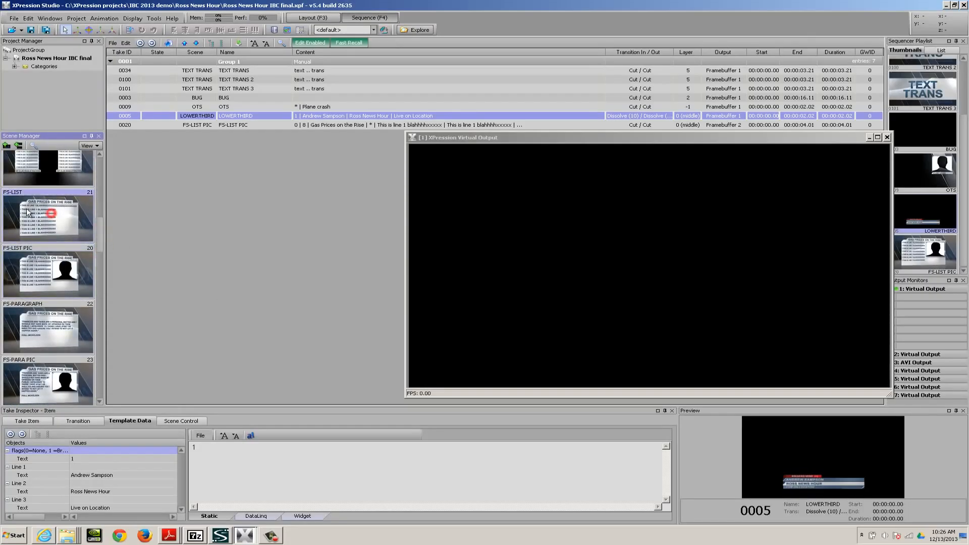
{"action": "left_click_drag", "start_coordinate": [26, 196], "coordinate": [156, 200]}
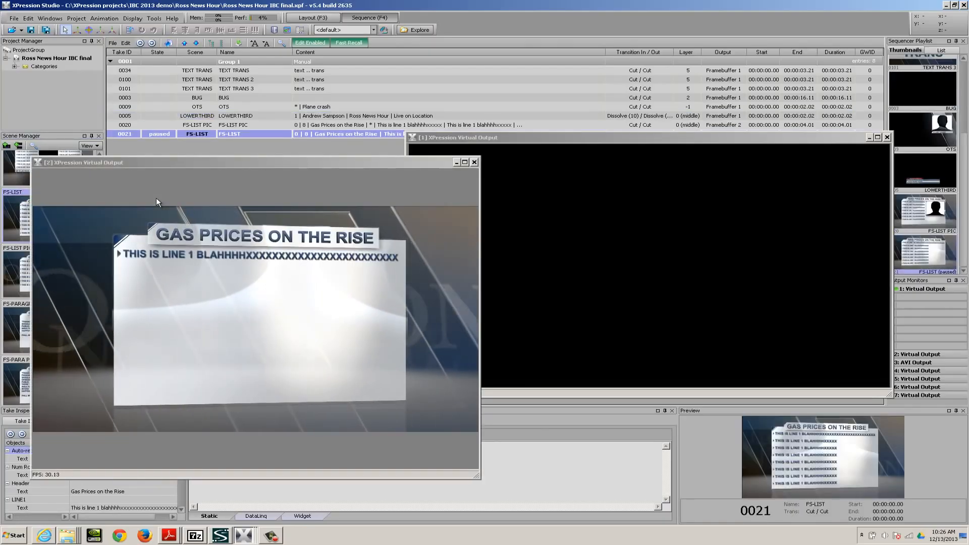
{"action": "left_click_drag", "start_coordinate": [187, 162], "coordinate": [341, 156]}
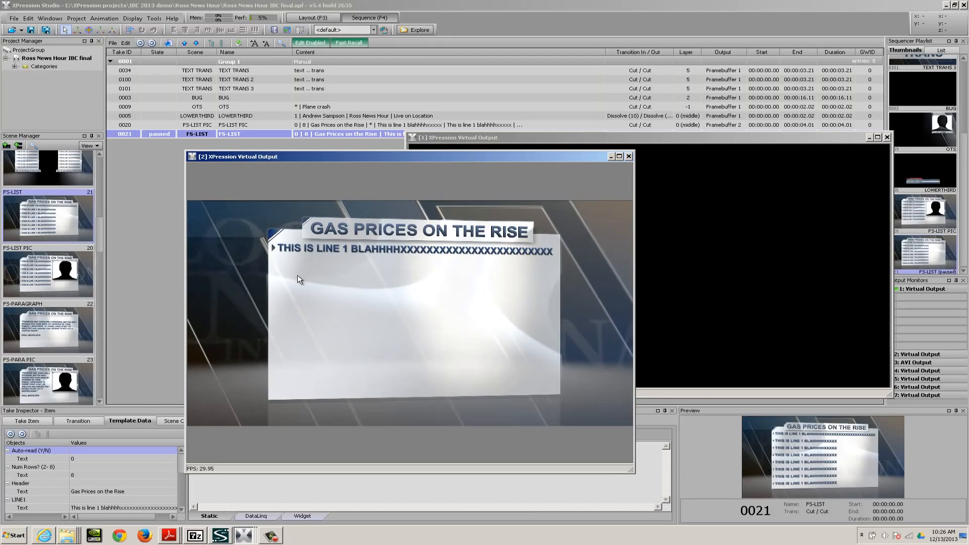
Resume the FS-LIST item through its pauses until all eight lines are revealed, and clear the output
{"action": "key", "text": "space"}
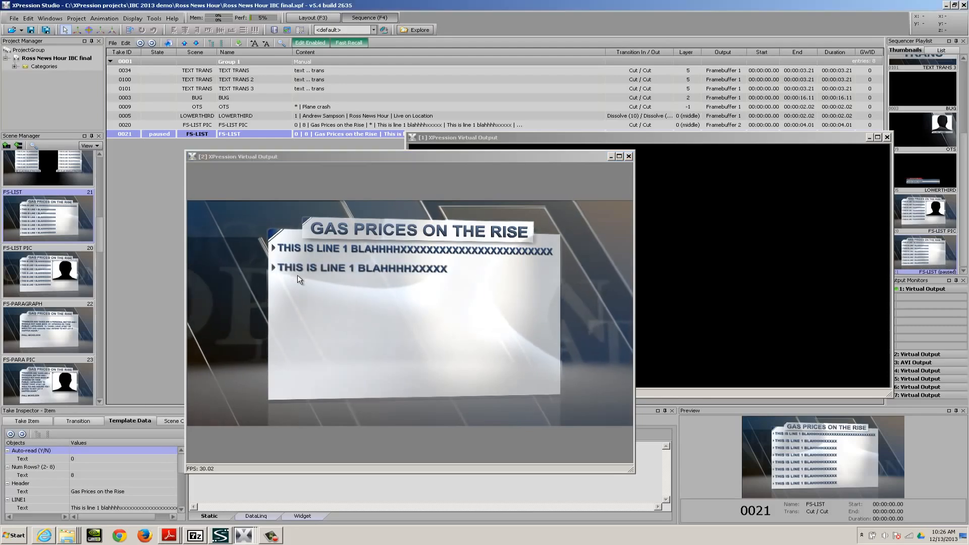
{"action": "key", "text": "space"}
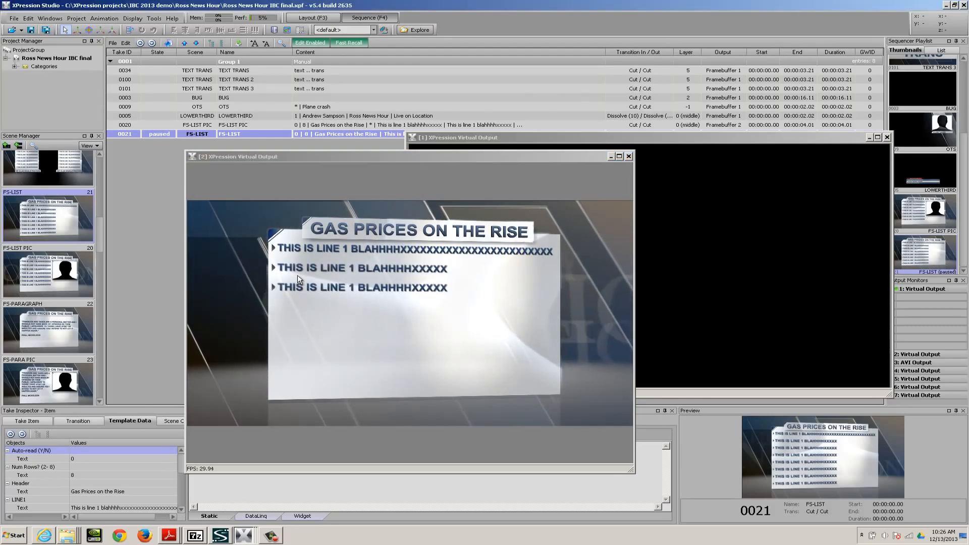
{"action": "key", "text": "space"}
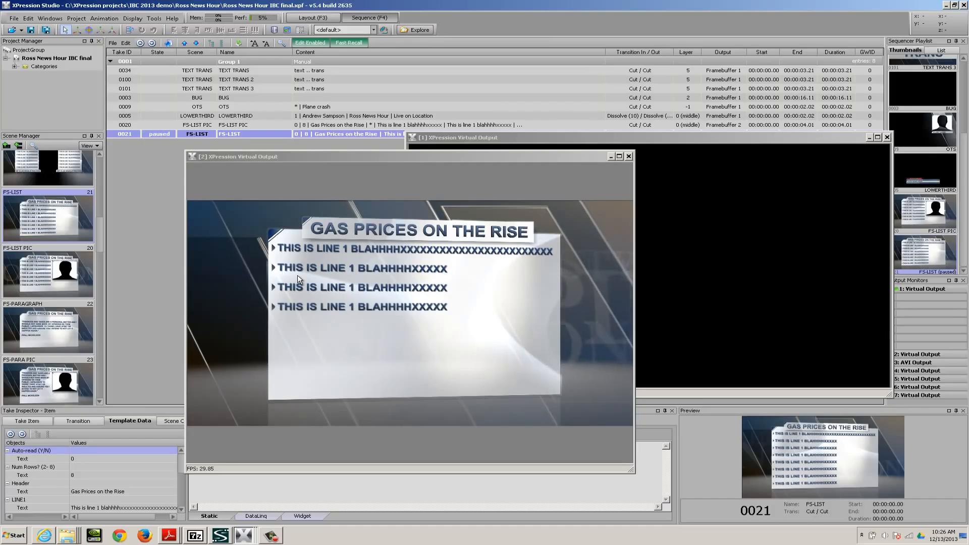
{"action": "key", "text": "space"}
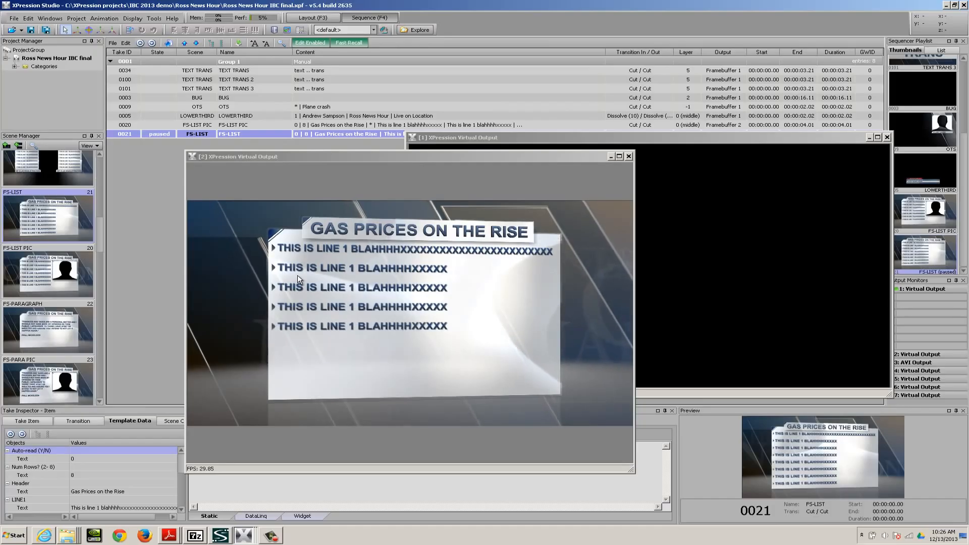
{"action": "key", "text": "space"}
{"action": "key", "text": "space"}
{"action": "key", "text": "space"}
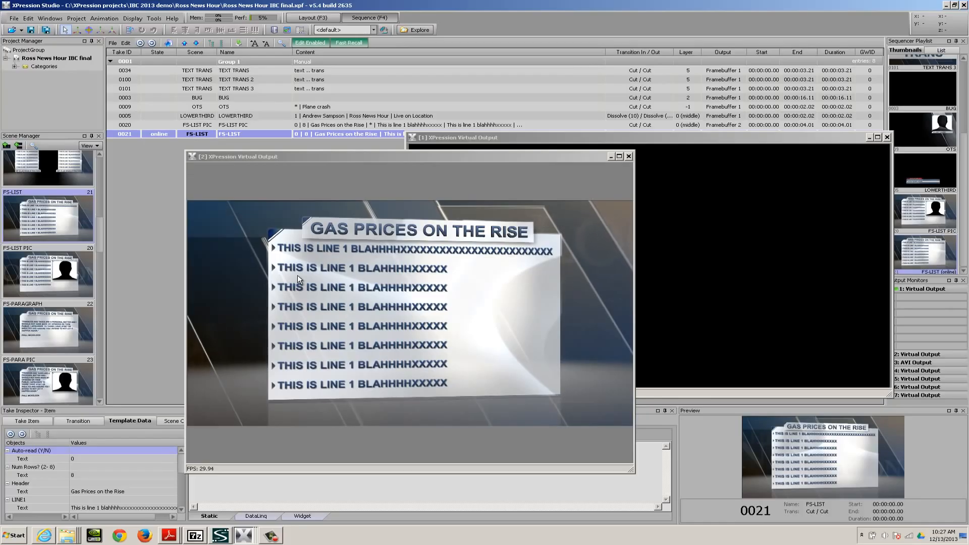
{"action": "key", "text": "Escape"}
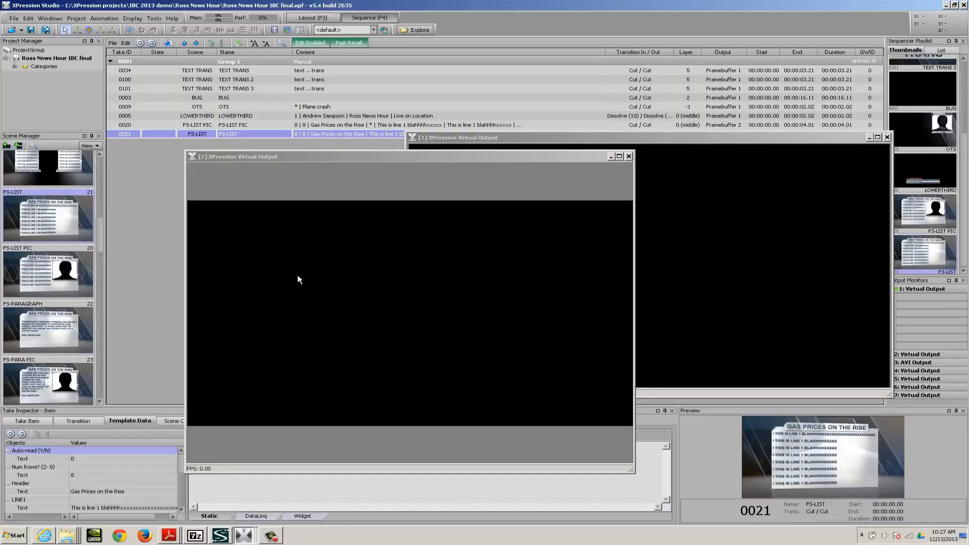
Bring the LOWERTHIRD item online with virtual output 2 minimised, and take it offline while advancing to FS-LIST PIC
{"action": "key", "text": "Up"}
{"action": "key", "text": "Up"}
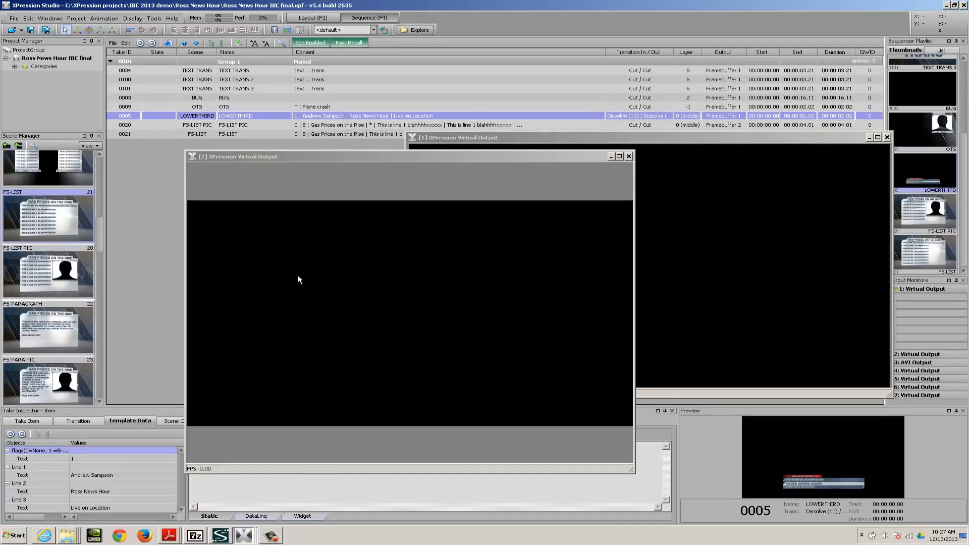
{"action": "key", "text": "Return"}
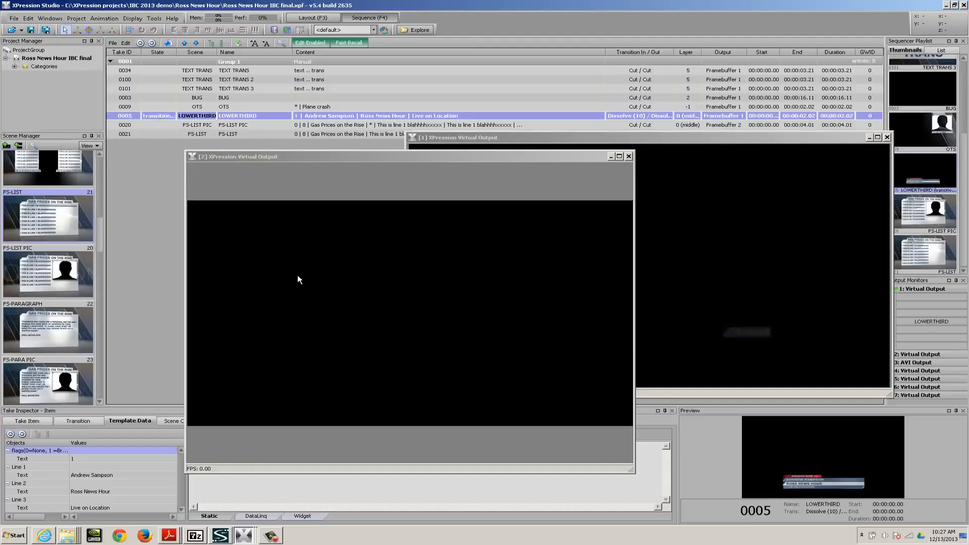
{"action": "left_click", "coordinate": [611, 156]}
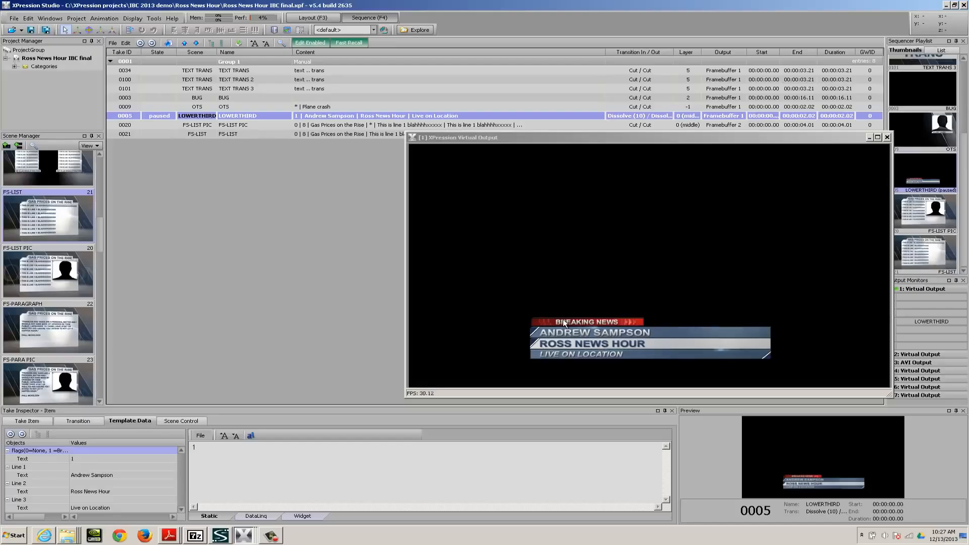
{"action": "key", "text": "Return"}
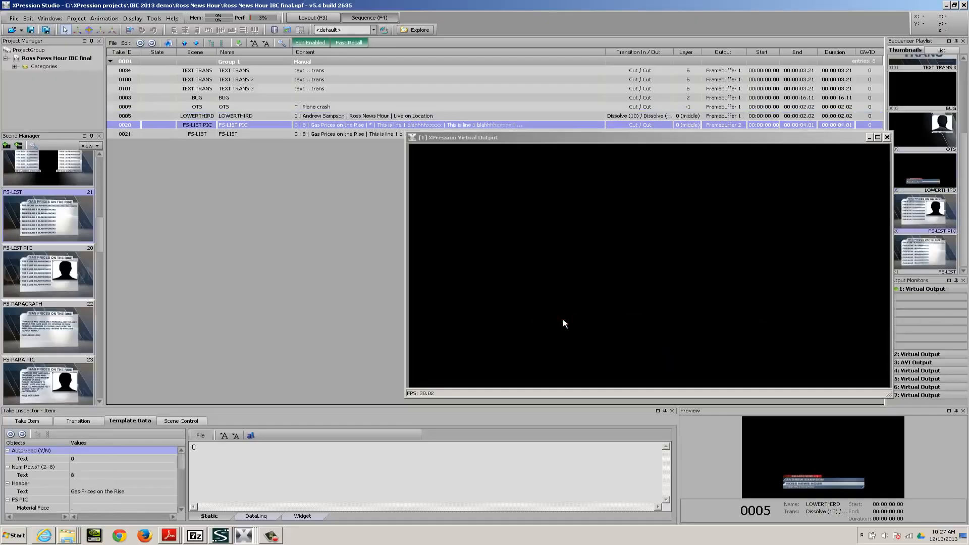
Bring the LOWERTHIRD item online on virtual output 1, take it offline while advancing, and select LOWERTHIRD again
{"action": "key", "text": "Up"}
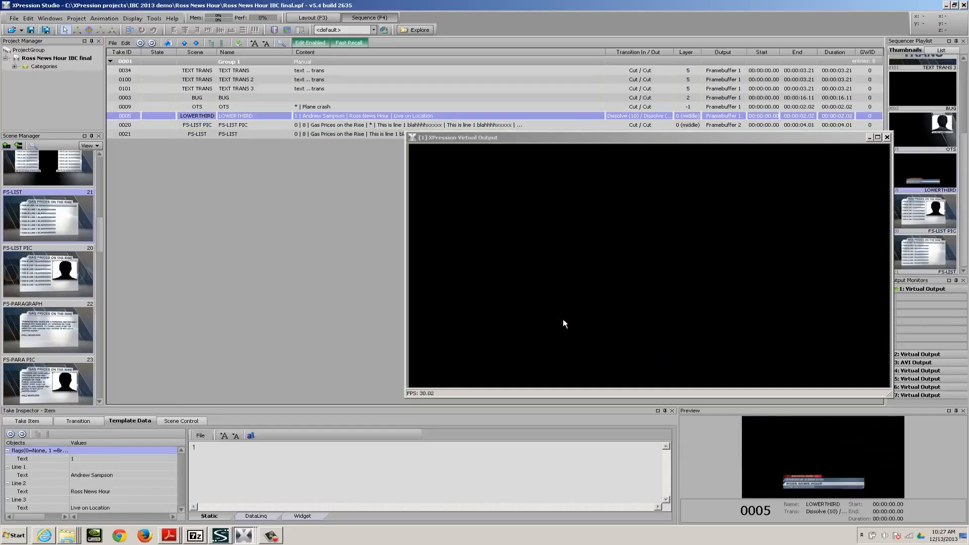
{"action": "key", "text": "Return"}
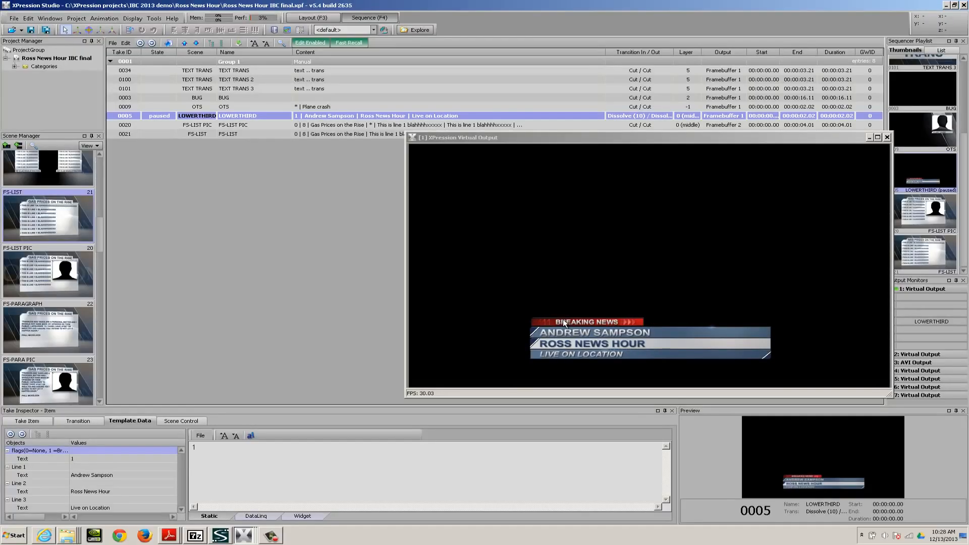
{"action": "key", "text": "Return"}
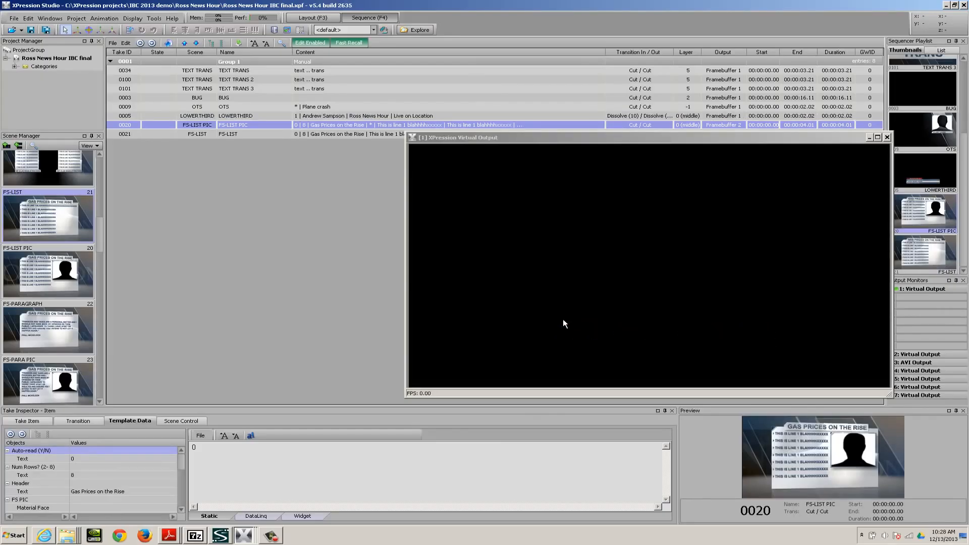
{"action": "key", "text": "Up"}
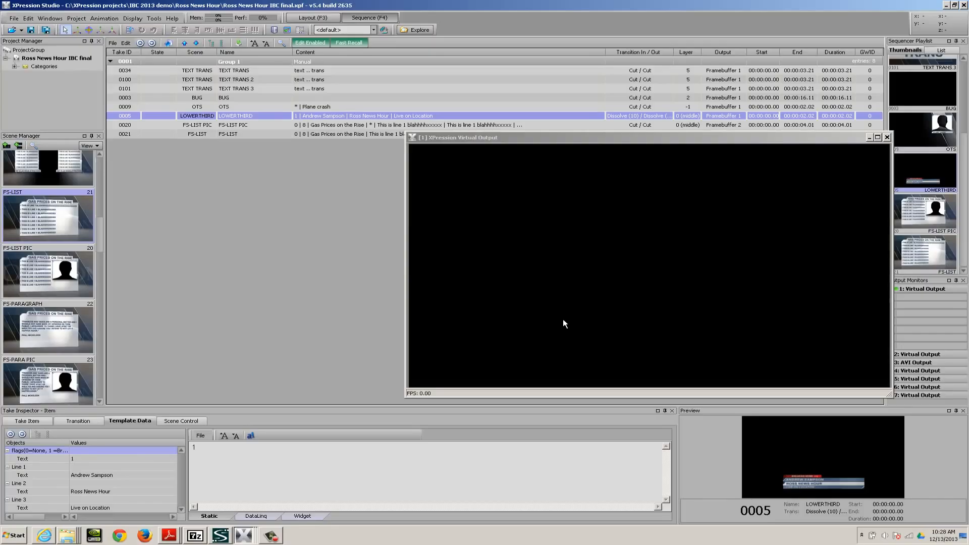
Move the virtual output 1 window below the take item list and reduce its height slightly
{"action": "left_click_drag", "start_coordinate": [629, 140], "coordinate": [601, 154]}
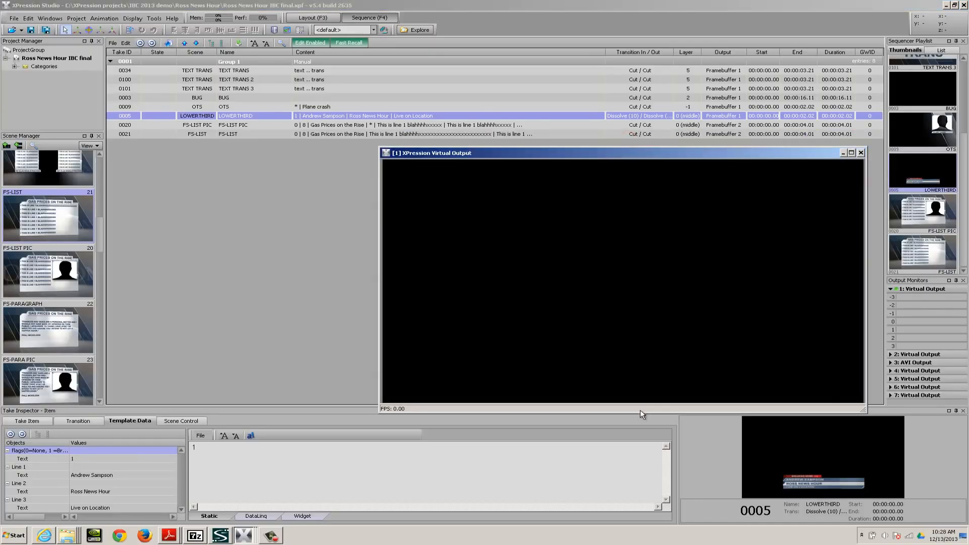
{"action": "left_click_drag", "start_coordinate": [640, 411], "coordinate": [642, 398]}
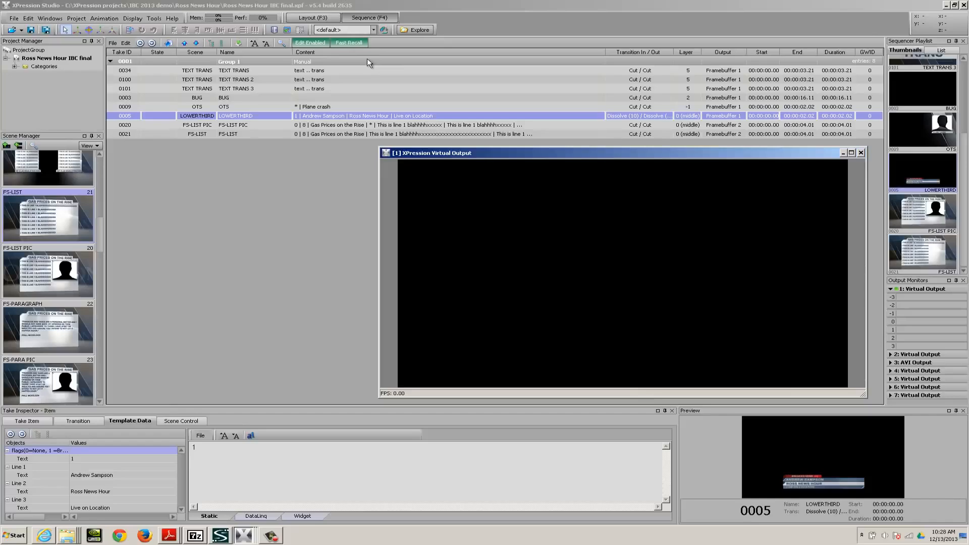
Fast-recall take item 0101 by its ID and bring it online on virtual output 1
{"action": "key", "text": "Num_Lock"}
{"action": "key", "text": "Num_Lock"}
{"action": "key", "text": "Num_Lock"}
{"action": "key", "text": "Num_Lock"}
{"action": "type", "text": "0101"}
{"action": "key", "text": "Return"}
{"action": "key", "text": "F12"}
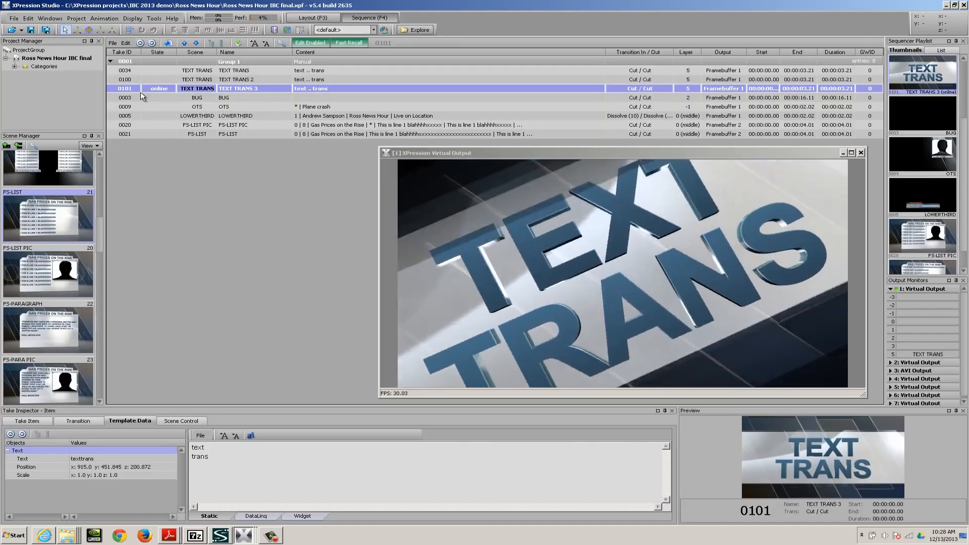
Clear the output, fast-recall take item 0034, bring it online, and clear the output again
{"action": "key", "text": "F11"}
{"action": "type", "text": "0034"}
{"action": "key", "text": "Return"}
{"action": "key", "text": "F12"}
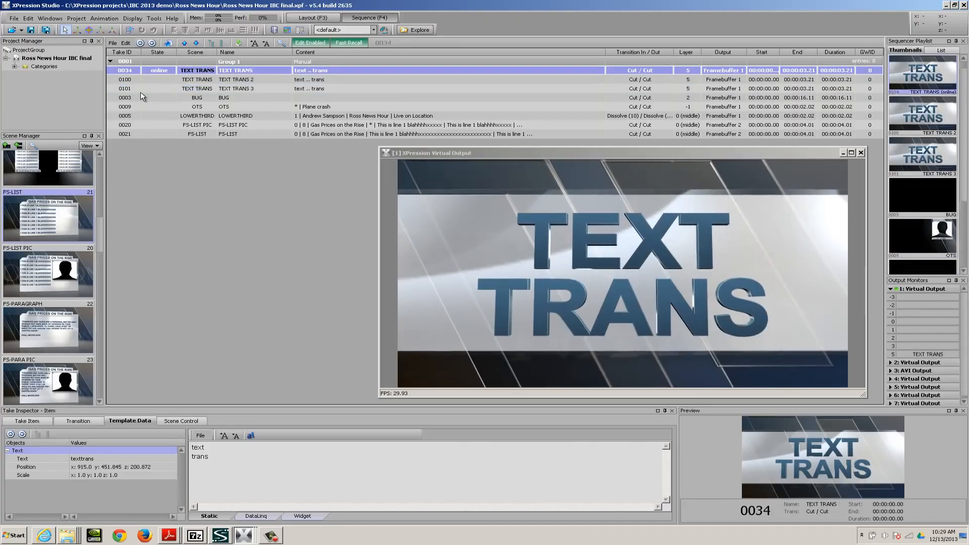
{"action": "key", "text": "F11"}
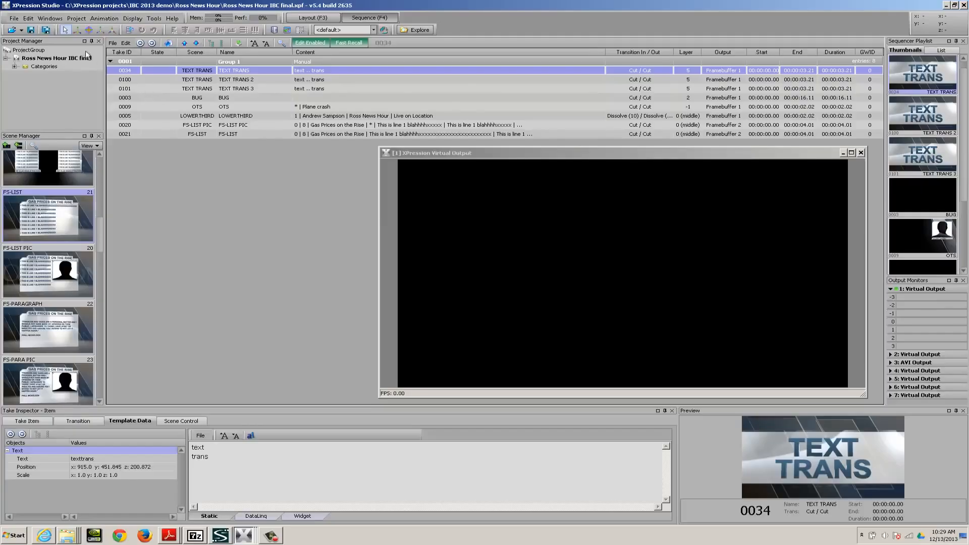
Turn off Disable Fast Recall Input Timeout in the Sequencer preferences
{"action": "left_click", "coordinate": [28, 18]}
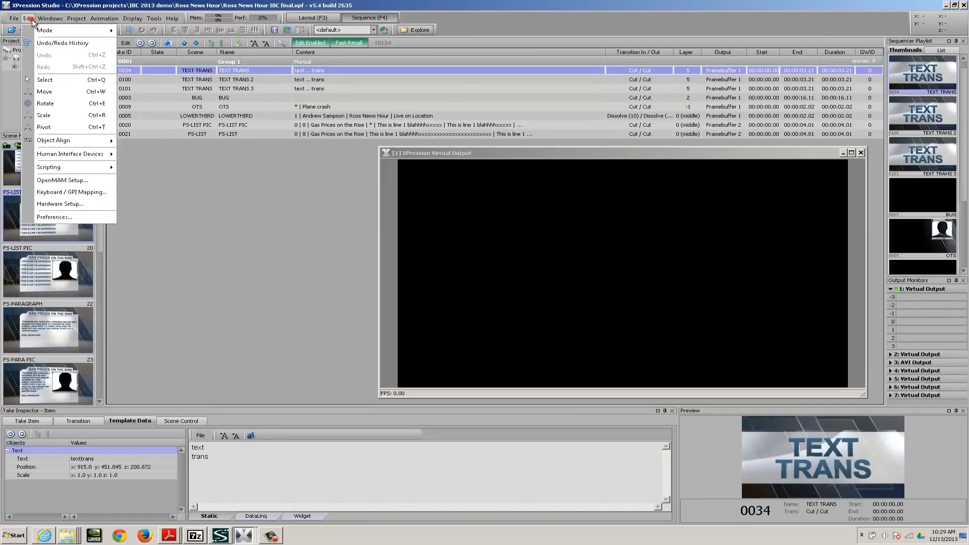
{"action": "left_click", "coordinate": [54, 217]}
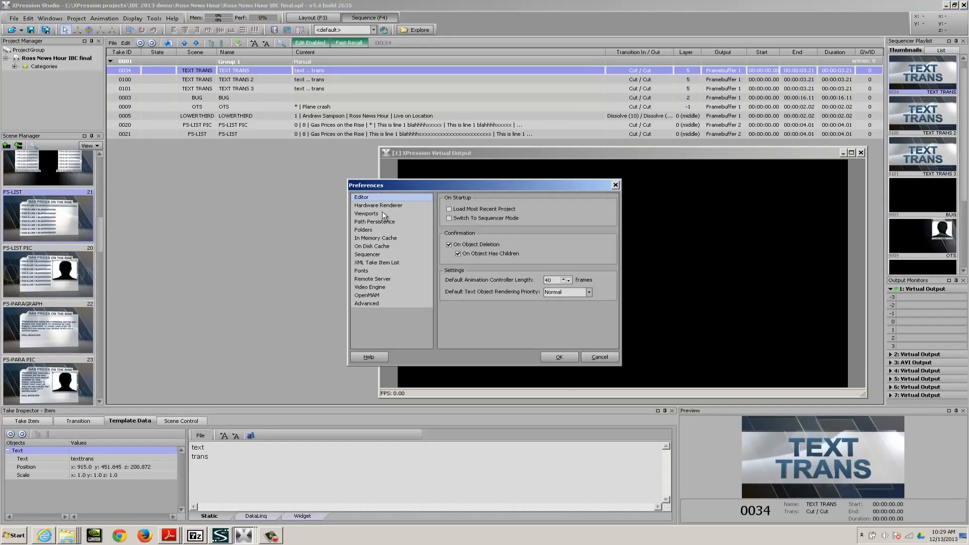
{"action": "left_click", "coordinate": [368, 254]}
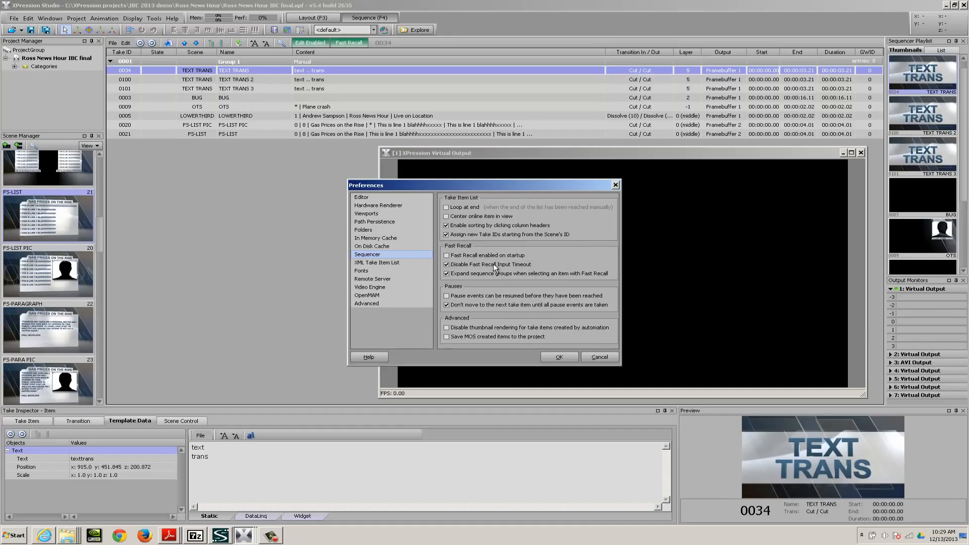
{"action": "left_click", "coordinate": [447, 264]}
{"action": "left_click", "coordinate": [564, 356]}
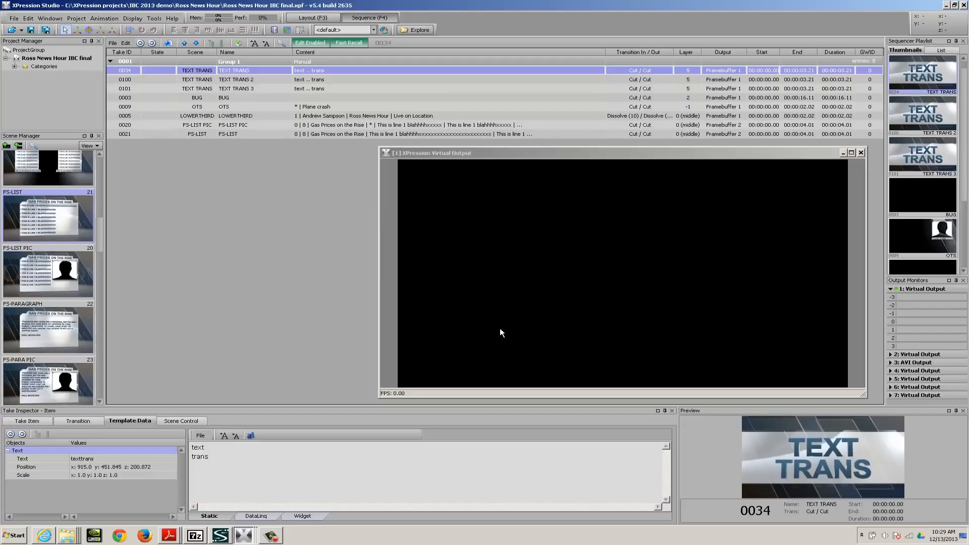
Fast-recall take items 101 and 0021 with the input timeout active
{"action": "type", "text": "101"}
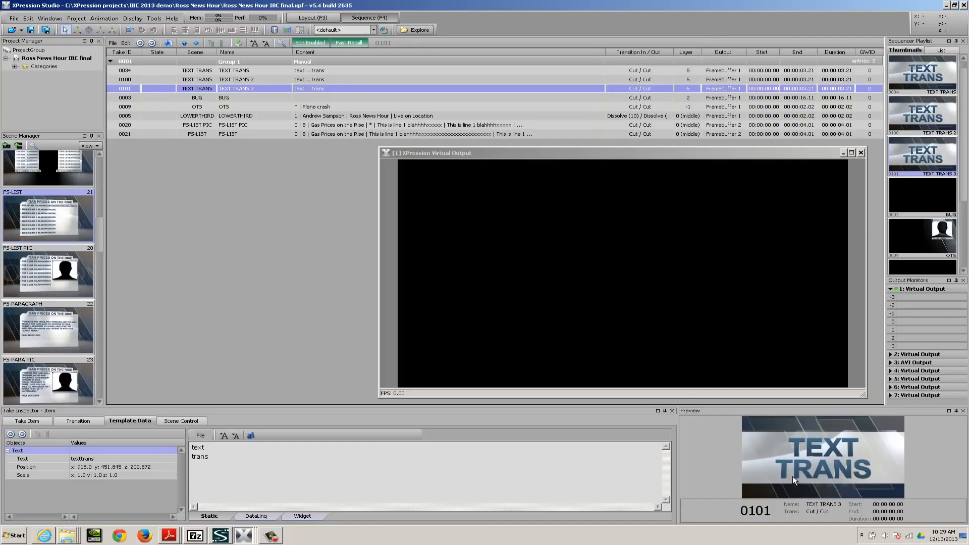
{"action": "key", "text": "F9"}
{"action": "type", "text": "1"}
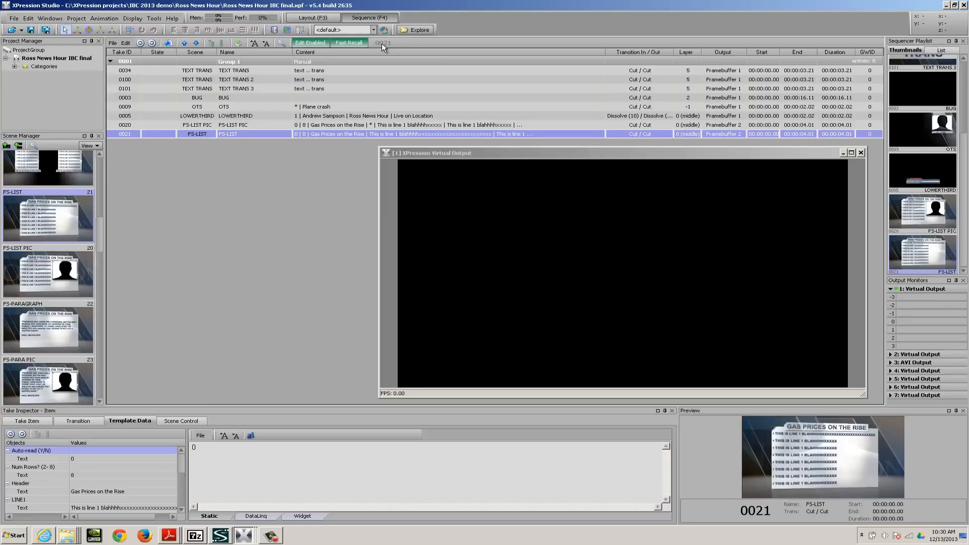
Turn on Disable Fast Recall Input Timeout in the Sequencer preferences
{"action": "left_click", "coordinate": [29, 18]}
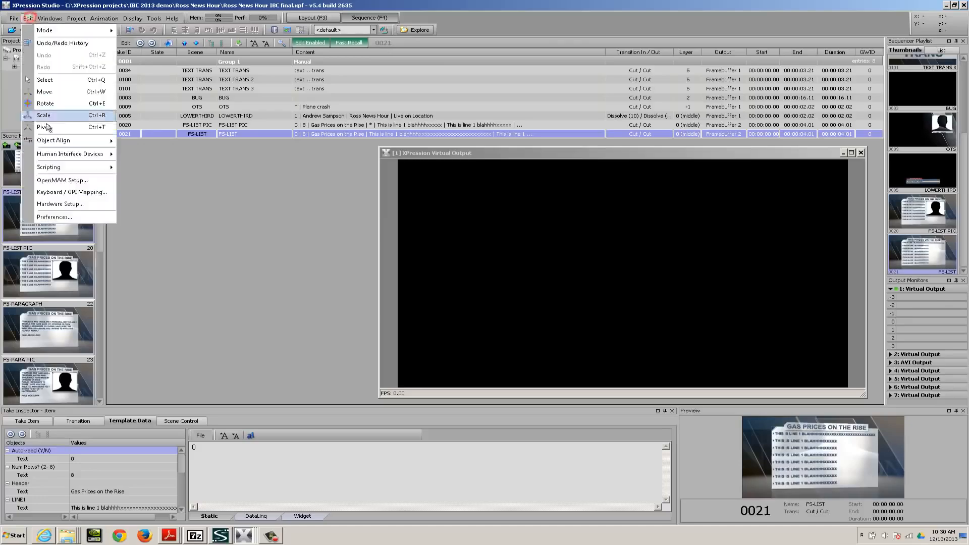
{"action": "left_click", "coordinate": [57, 217]}
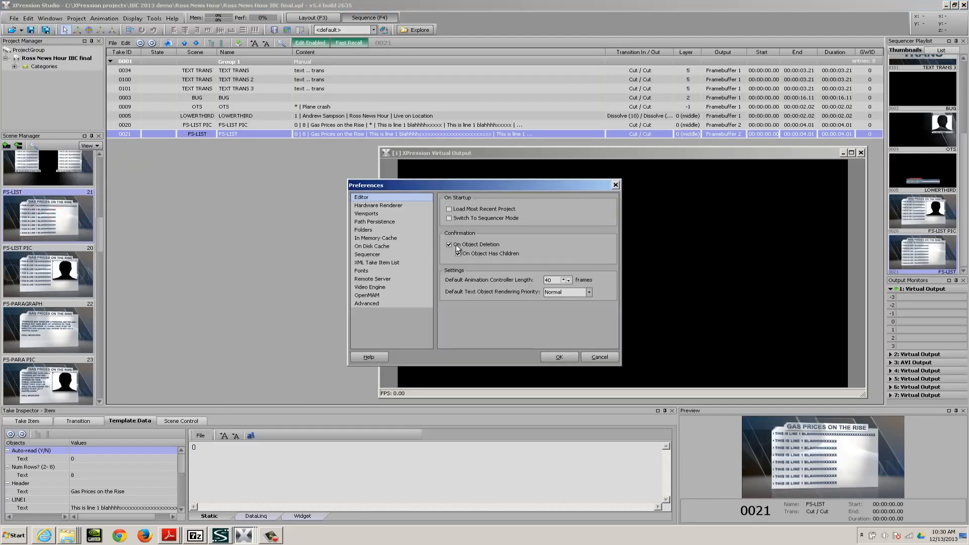
{"action": "left_click", "coordinate": [367, 254]}
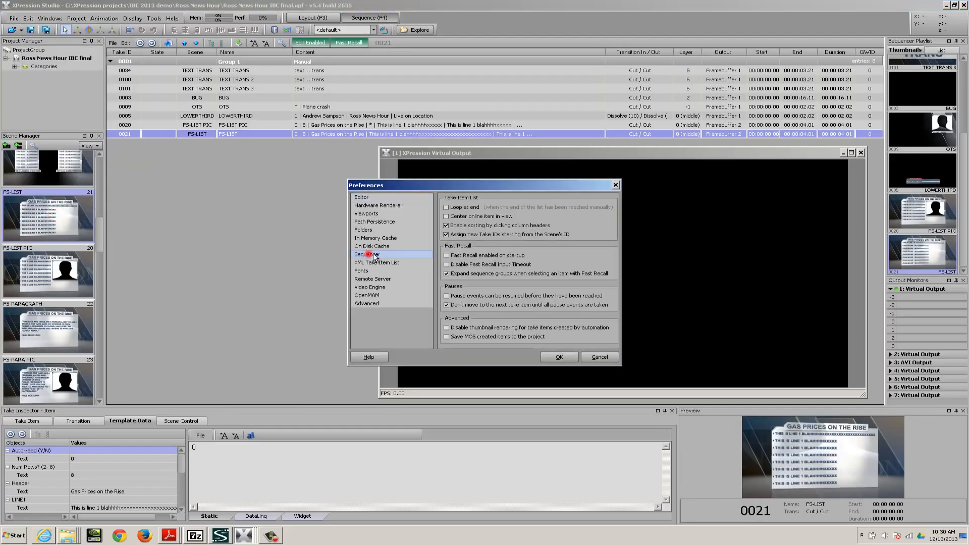
{"action": "left_click", "coordinate": [446, 264]}
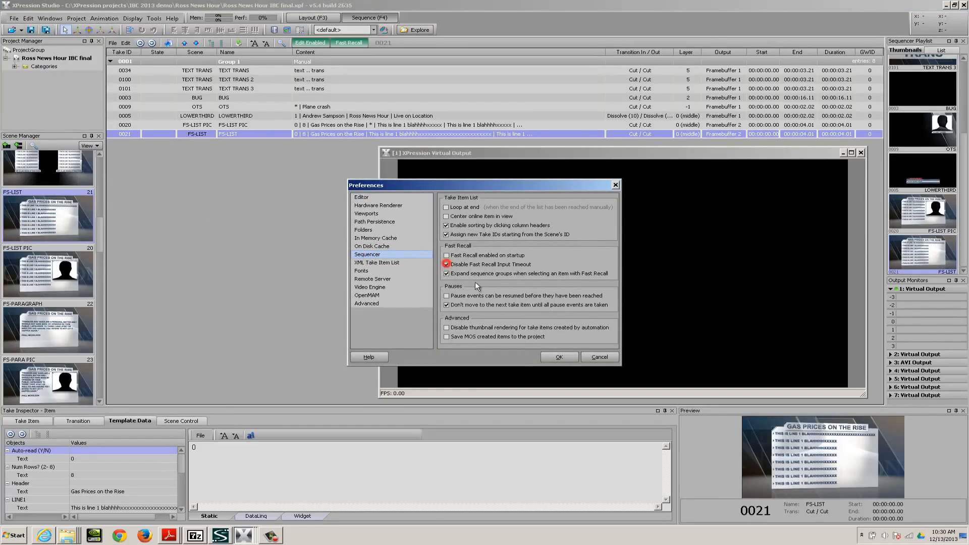
{"action": "left_click", "coordinate": [559, 357]}
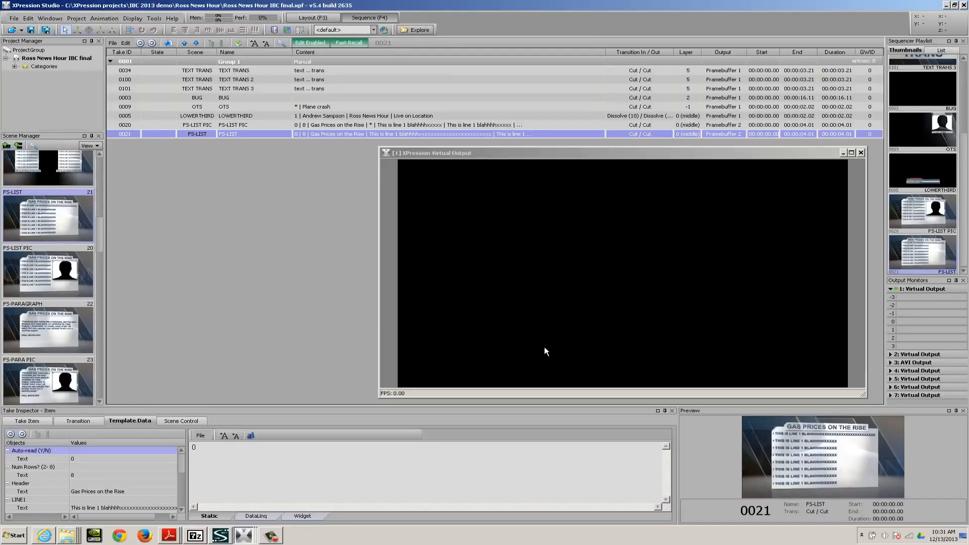
Fast-recall take item 101 and then take item 0021, confirming each ID
{"action": "type", "text": "101"}
{"action": "key", "text": "Return"}
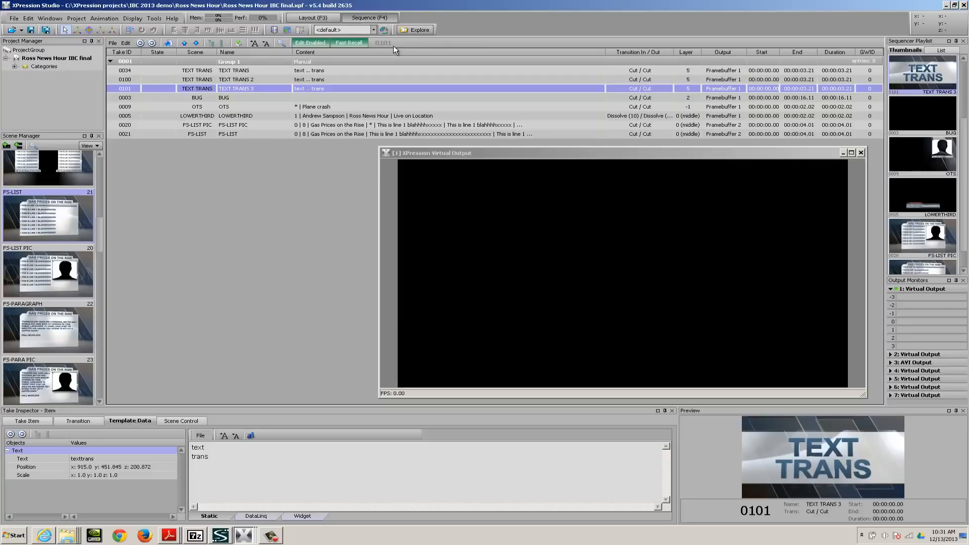
{"action": "type", "text": "0021"}
{"action": "key", "text": "Return"}
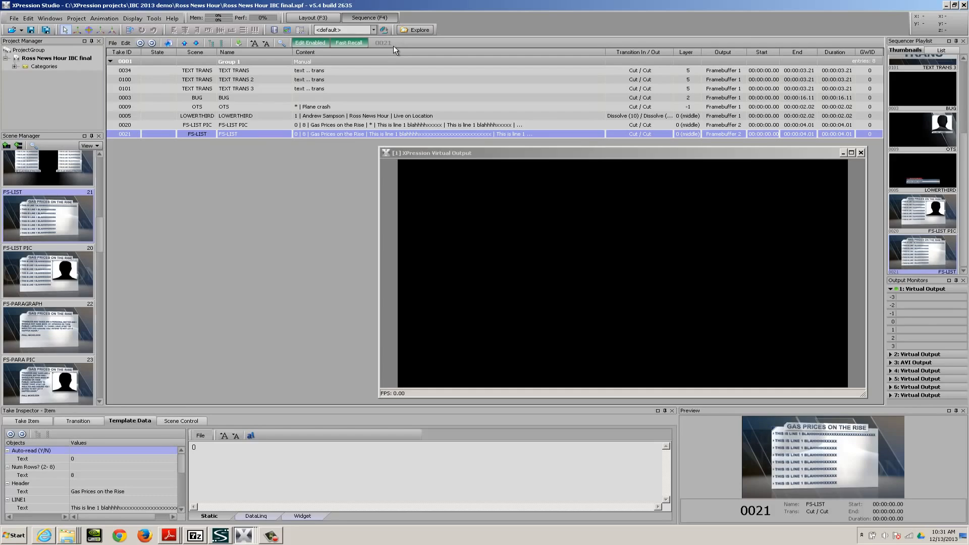
Bring the FS-LIST item online on virtual output 2, resume it through several pauses, and take it offline
{"action": "key", "text": "Return"}
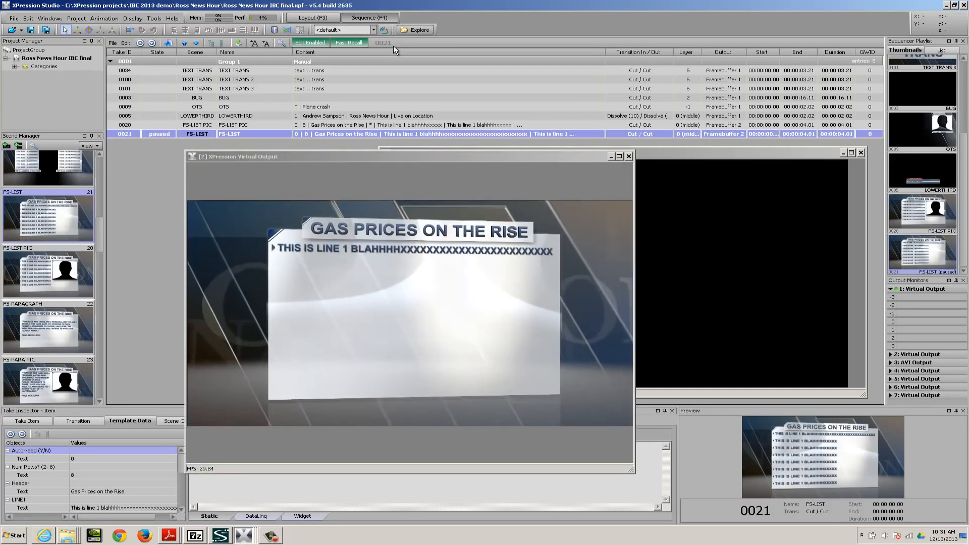
{"action": "key", "text": "space"}
{"action": "key", "text": "space"}
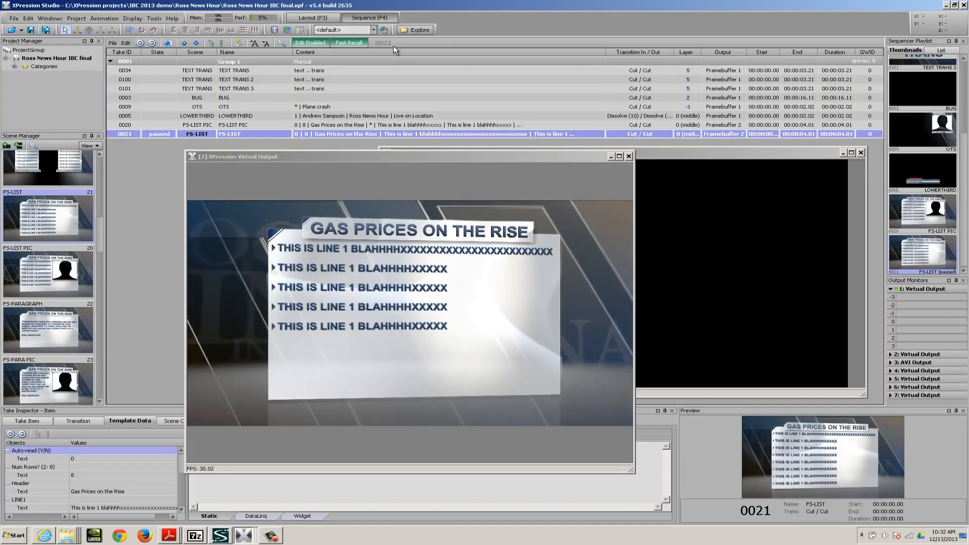
{"action": "key", "text": "KP_Subtract"}
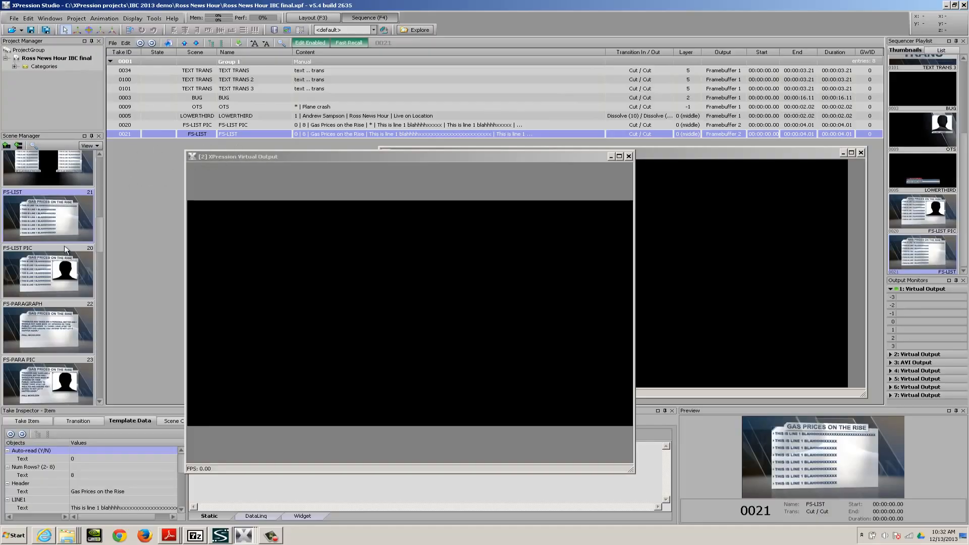
Close the virtual output 2 window and move virtual output 1 up over the take item list
{"action": "left_click", "coordinate": [629, 156]}
{"action": "left_click_drag", "start_coordinate": [670, 156], "coordinate": [686, 105]}
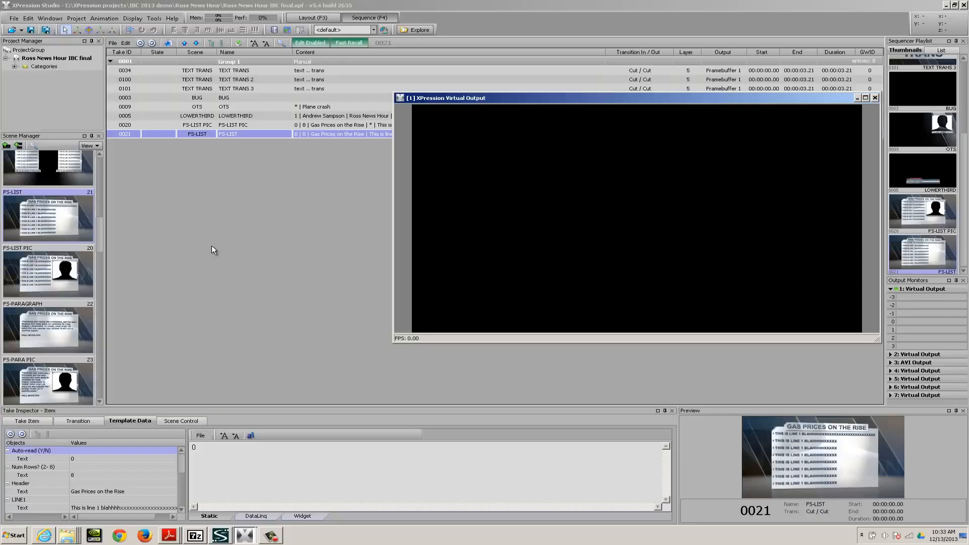
Insert a new take item from template scene 21 with take item ID 5000
{"action": "key", "text": "Insert"}
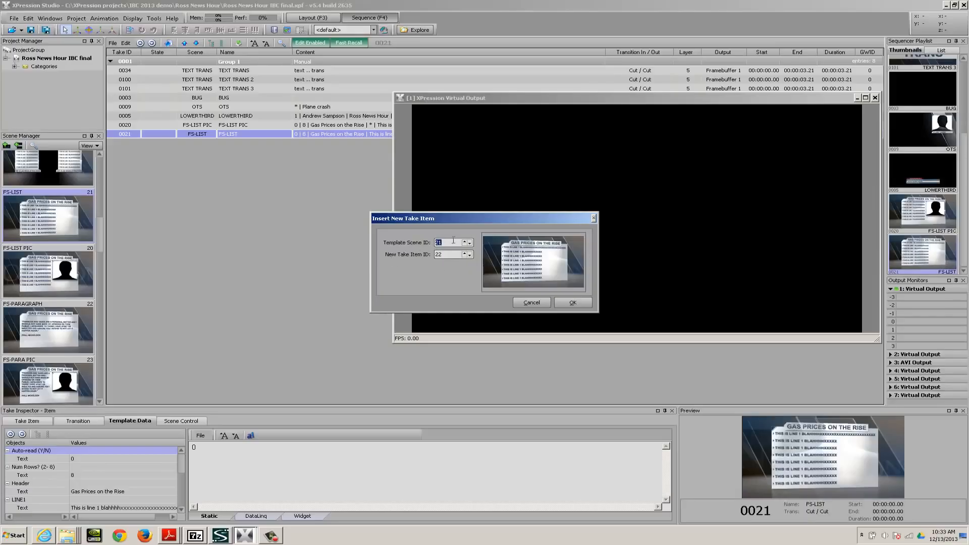
{"action": "type", "text": "22"}
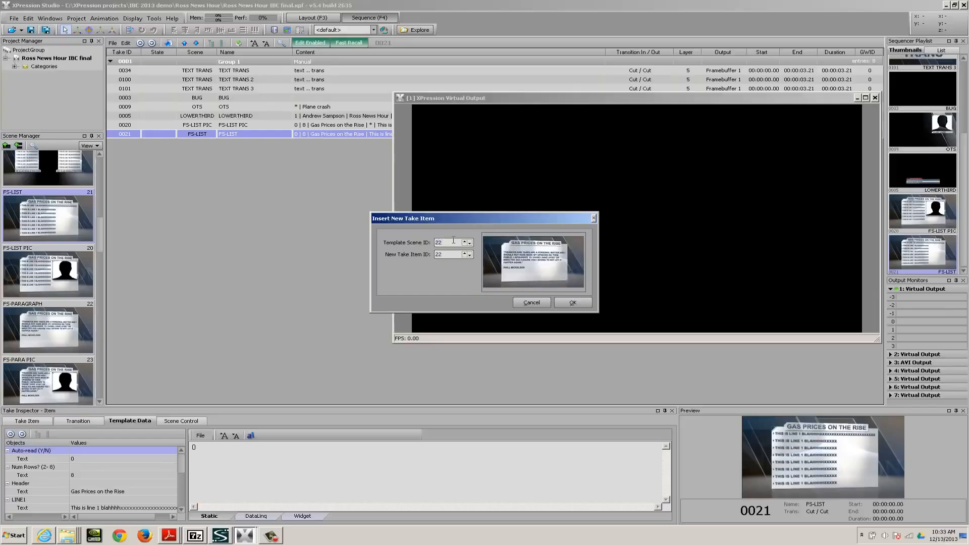
{"action": "key", "text": "BackSpace"}
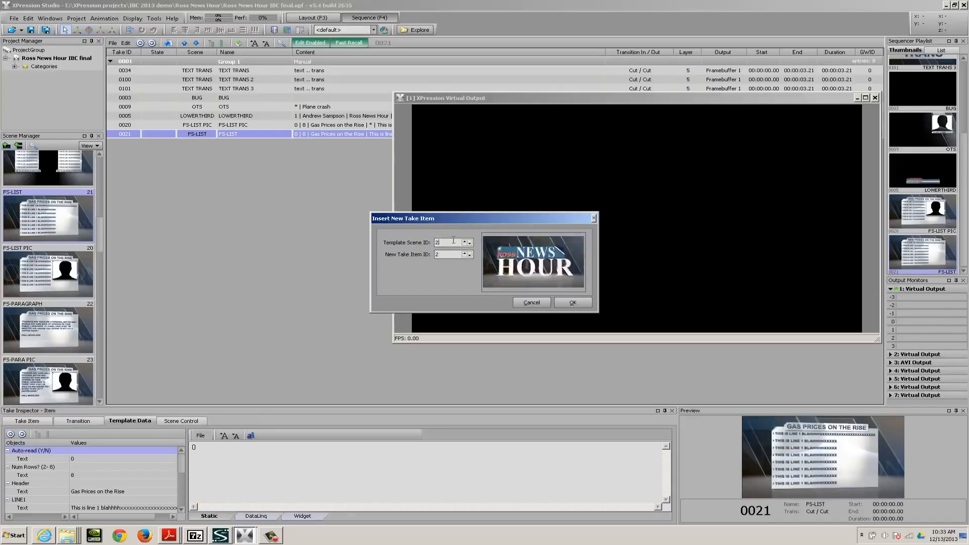
{"action": "type", "text": "1"}
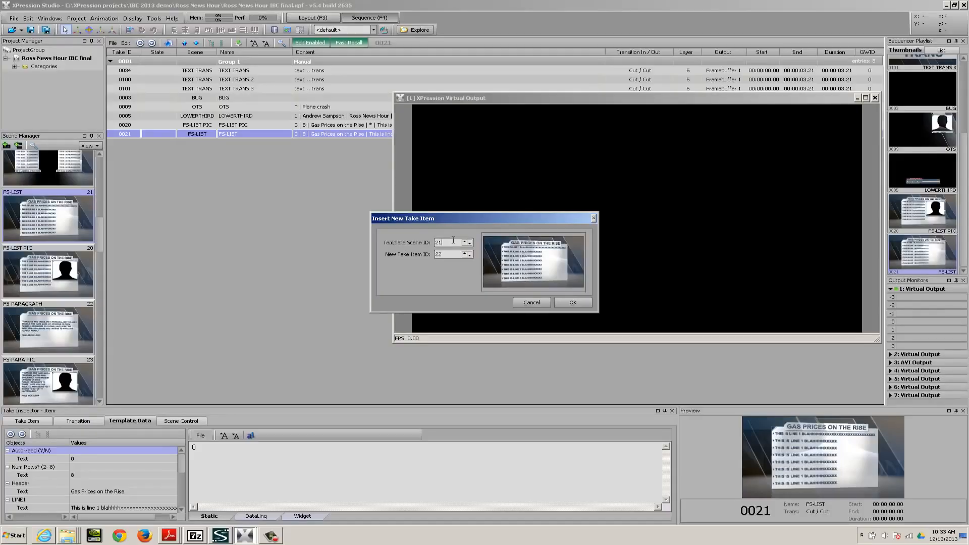
{"action": "key", "text": "Tab"}
{"action": "type", "text": "5000"}
{"action": "key", "text": "Return"}
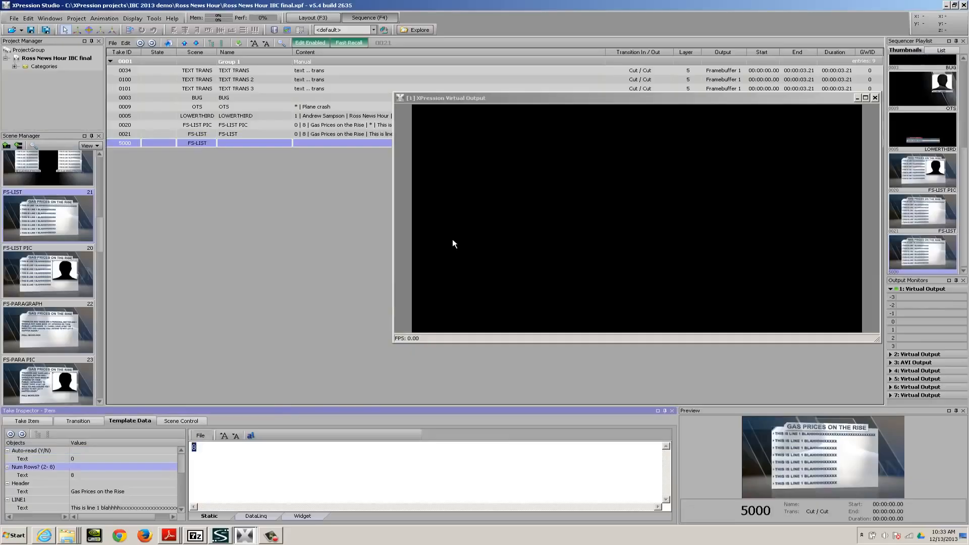
Bring take item 5000 online on virtual output 2 and take it offline
{"action": "key", "text": "Return"}
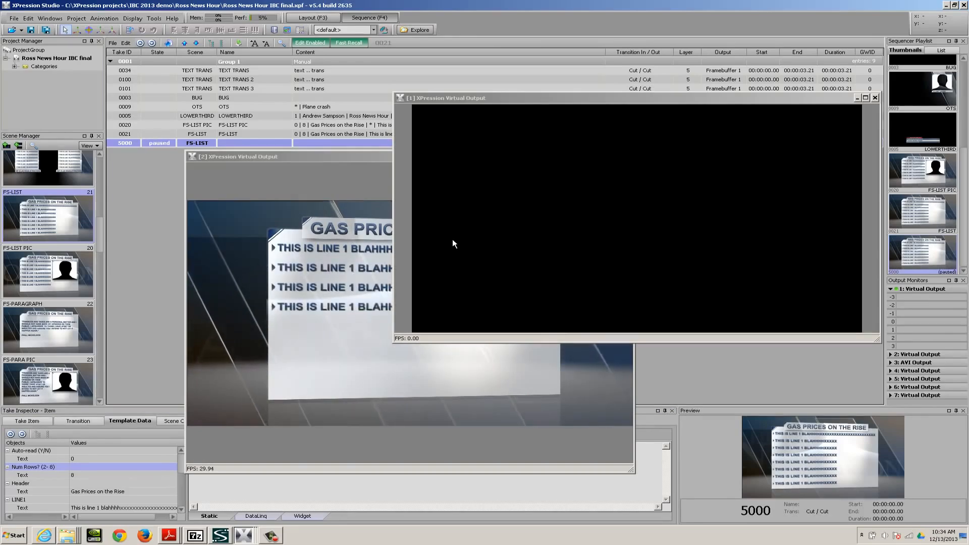
{"action": "key", "text": "minus"}
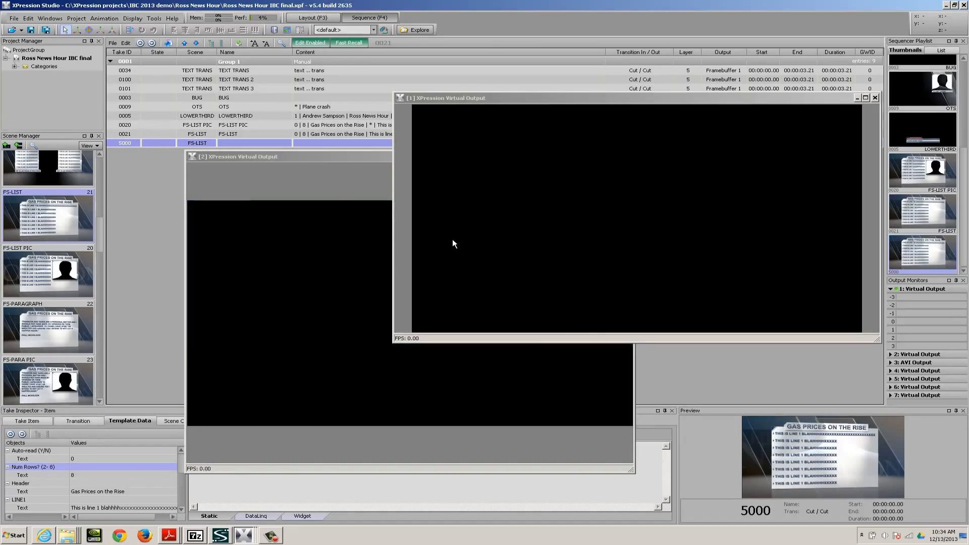
Move the selection up and down the take items to TEXT TRANS 2, and fast-recall take item 5000
{"action": "key", "text": "Up"}
{"action": "key", "text": "Up"}
{"action": "key", "text": "Up"}
{"action": "key", "text": "Up"}
{"action": "key", "text": "Down"}
{"action": "key", "text": "Down"}
{"action": "key", "text": "Down"}
{"action": "key", "text": "Down"}
{"action": "key", "text": "Up"}
{"action": "key", "text": "Up"}
{"action": "key", "text": "Up"}
{"action": "key", "text": "Up"}
{"action": "key", "text": "Up"}
{"action": "key", "text": "Up"}
{"action": "key", "text": "Up"}
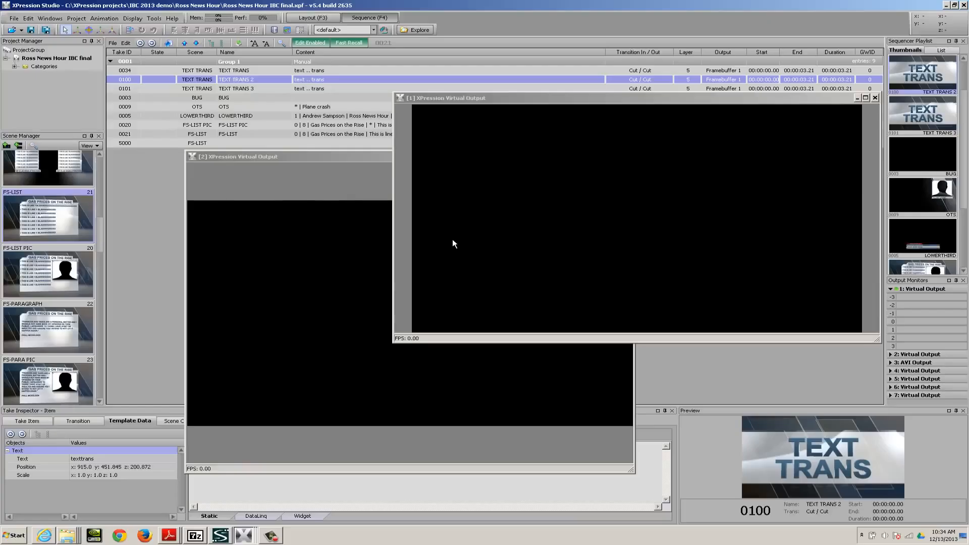
{"action": "type", "text": "5000"}
{"action": "key", "text": "Return"}
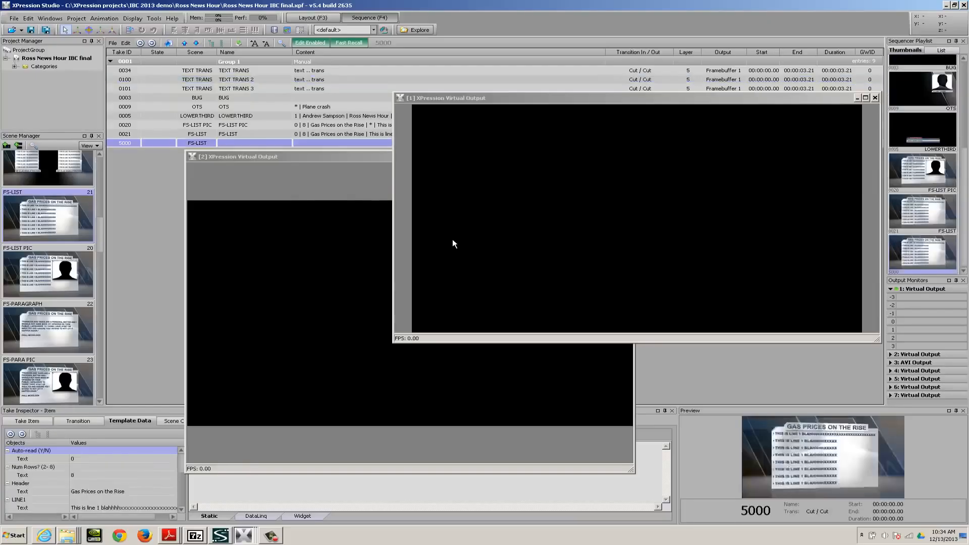
Bring take item 5000 online on virtual output 2, pause and resume its animation, and take it offline
{"action": "key", "text": "Return"}
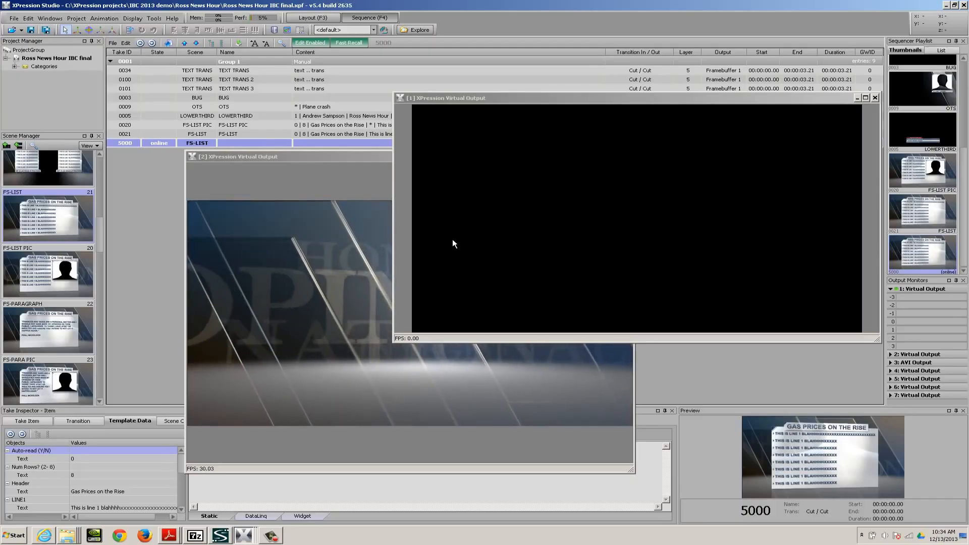
{"action": "key", "text": "space"}
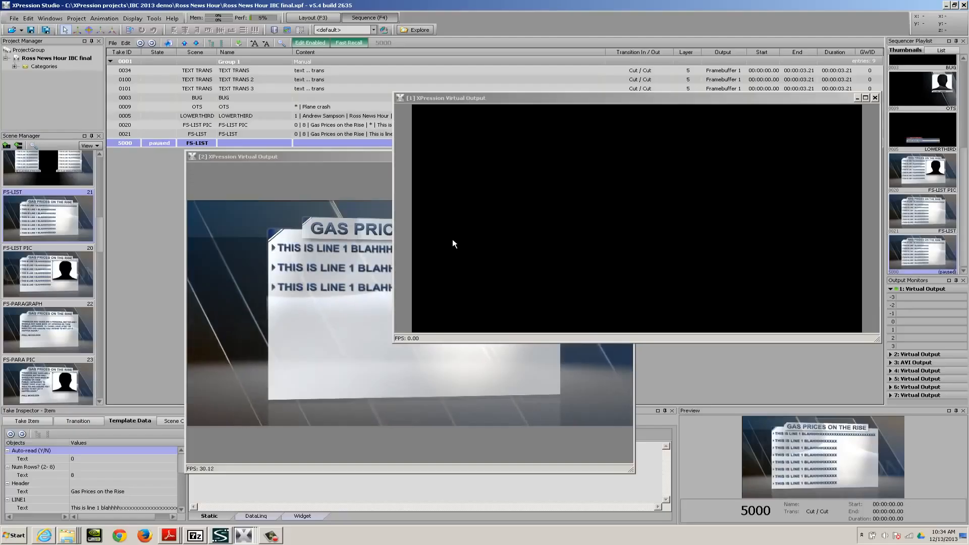
{"action": "key", "text": "space"}
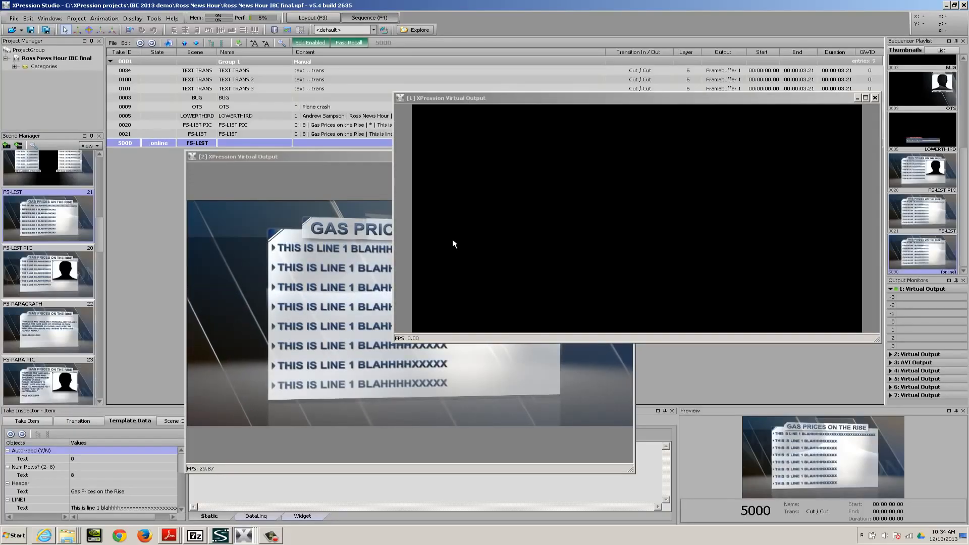
{"action": "key", "text": "KP_Subtract"}
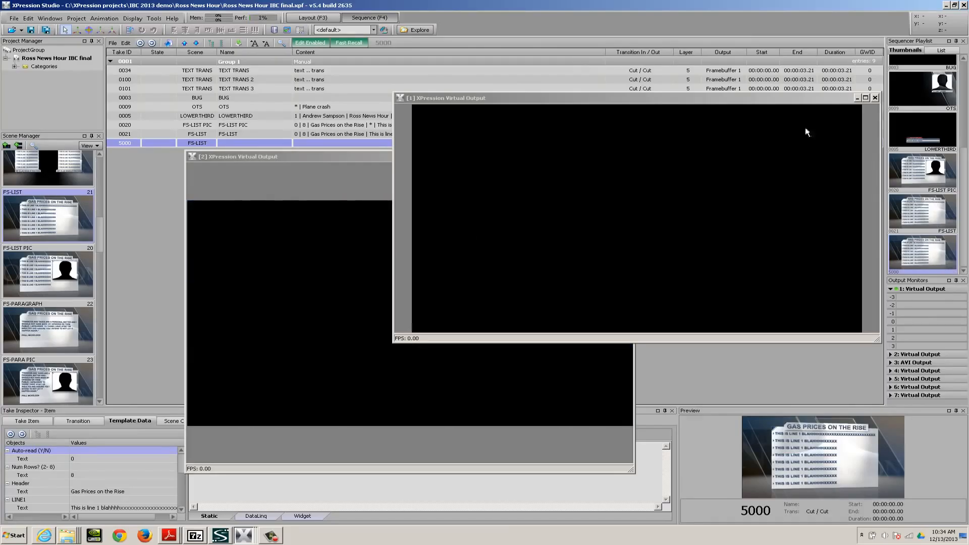
Minimize both virtual output windows and add a new group below take item 5000
{"action": "left_click", "coordinate": [857, 99]}
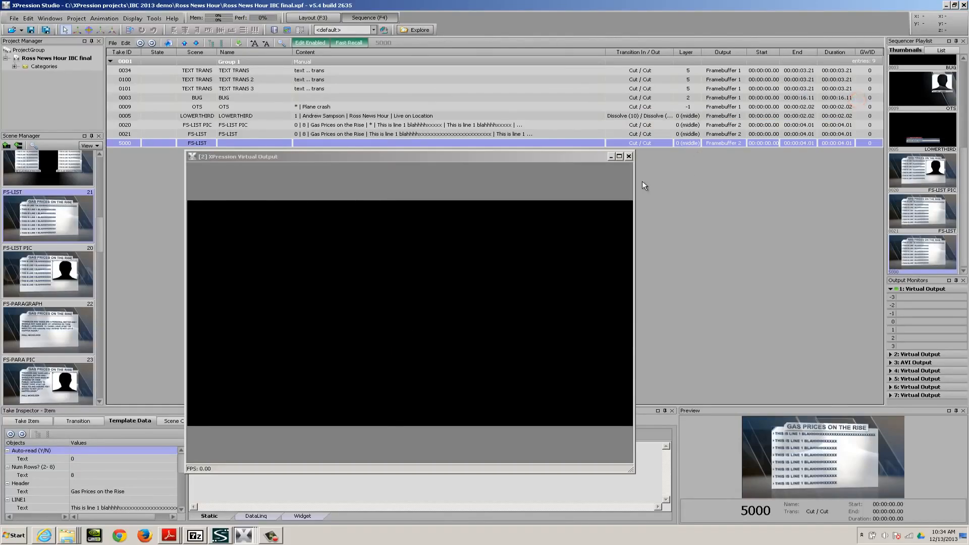
{"action": "left_click", "coordinate": [612, 157]}
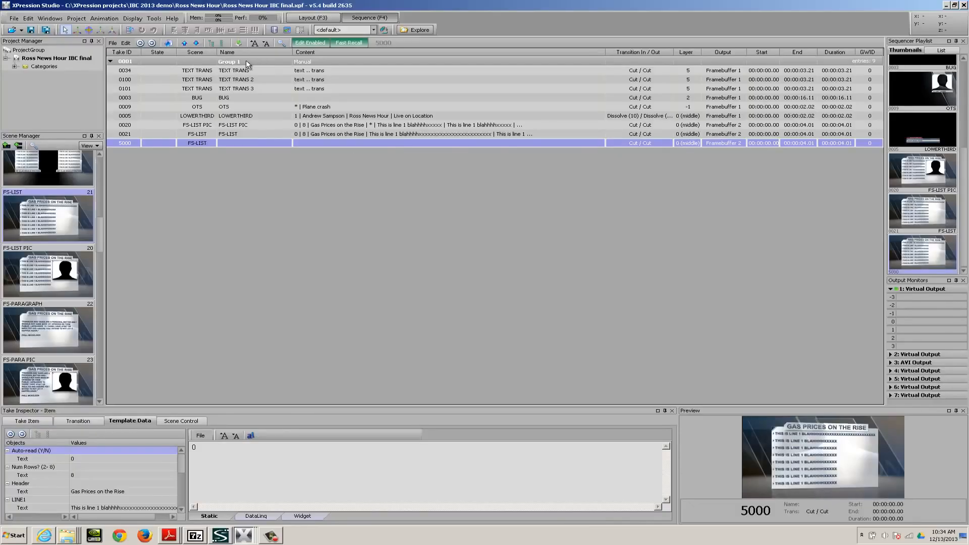
{"action": "right_click", "coordinate": [182, 175]}
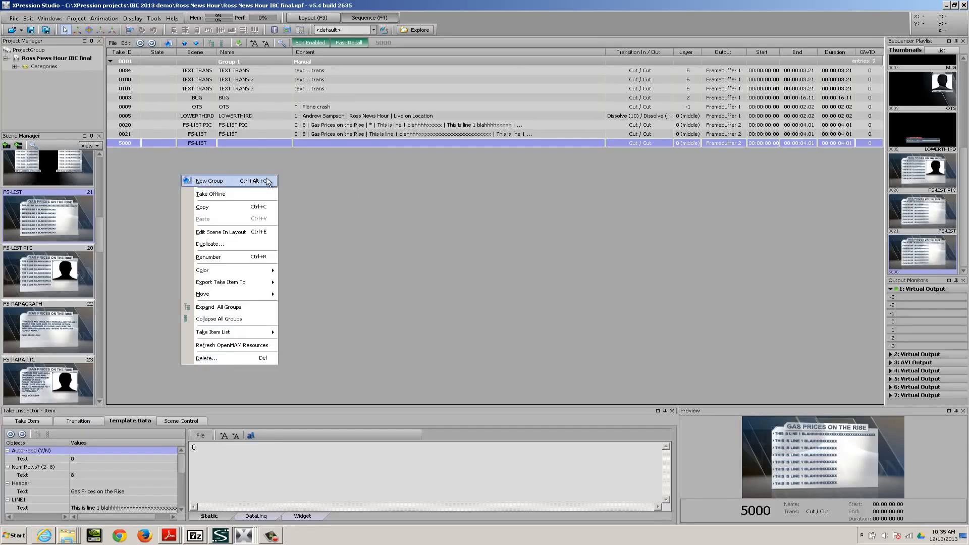
{"action": "left_click", "coordinate": [349, 187]}
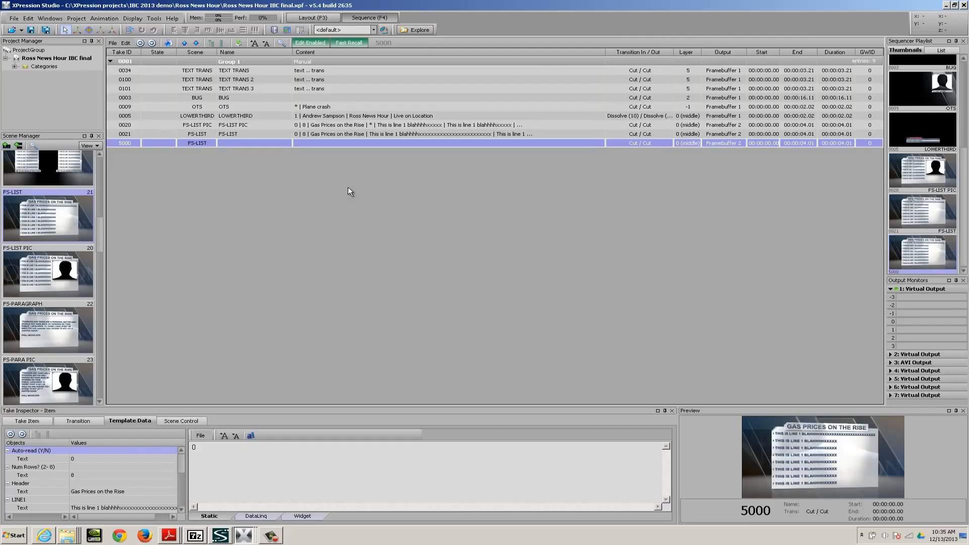
{"action": "key", "text": "Insert"}
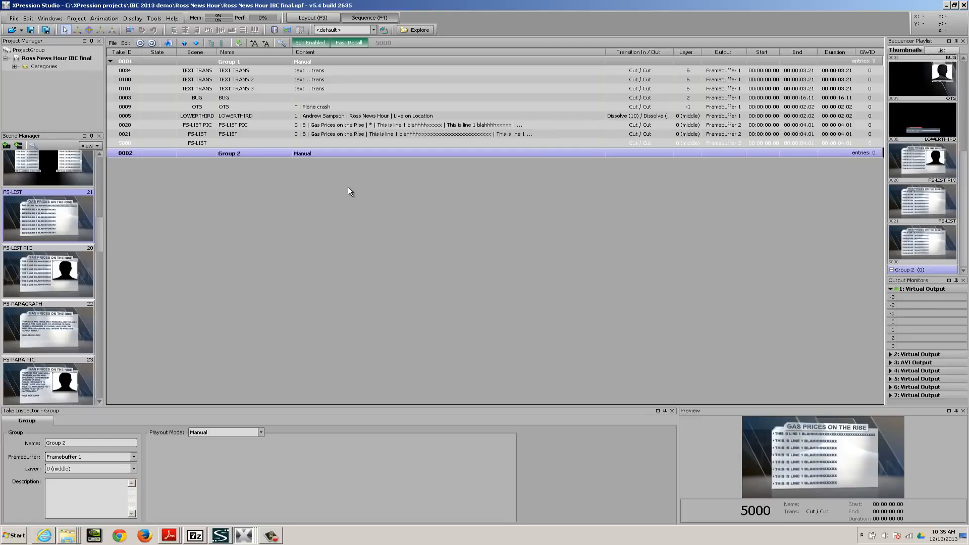
Insert a take item into Group 2 from template scene 20 with take item ID 2000
{"action": "key", "text": "Insert"}
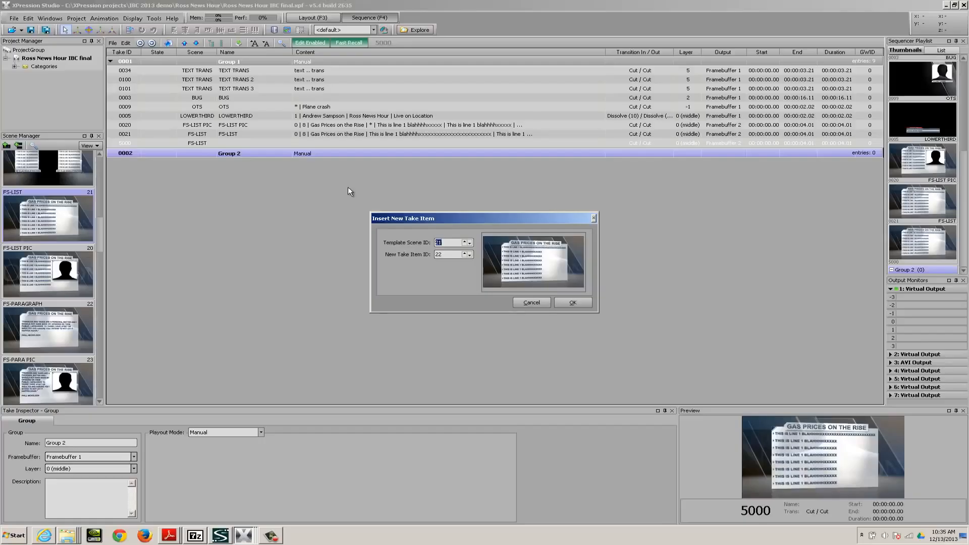
{"action": "type", "text": "20"}
{"action": "key", "text": "Tab"}
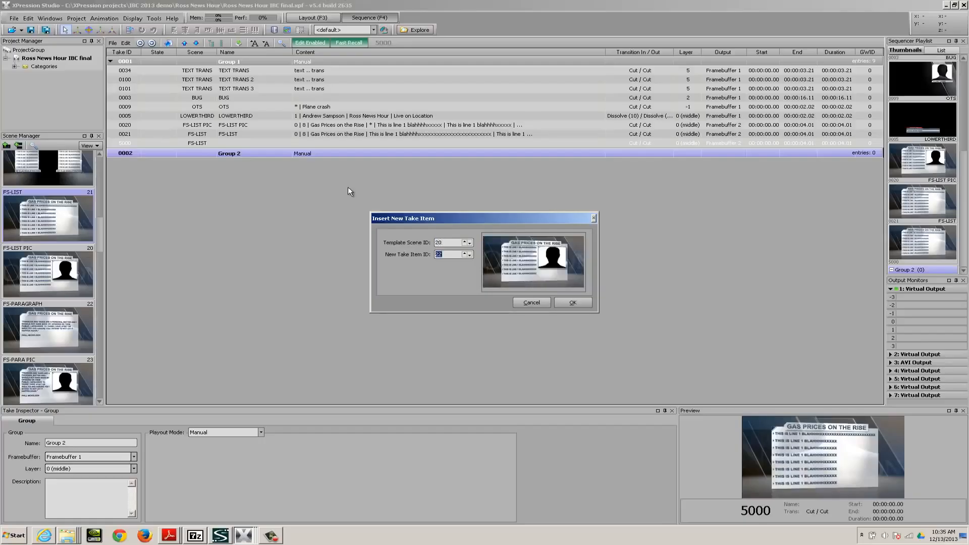
{"action": "type", "text": "2000"}
{"action": "key", "text": "Return"}
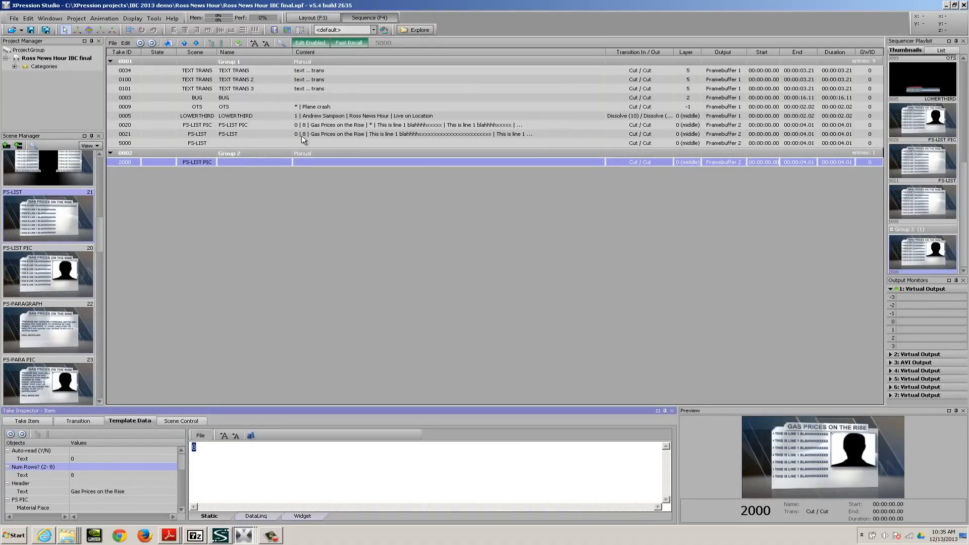
Collapse and expand Group 1 in the take item list, and rename it as Block 1
{"action": "left_click", "coordinate": [110, 61]}
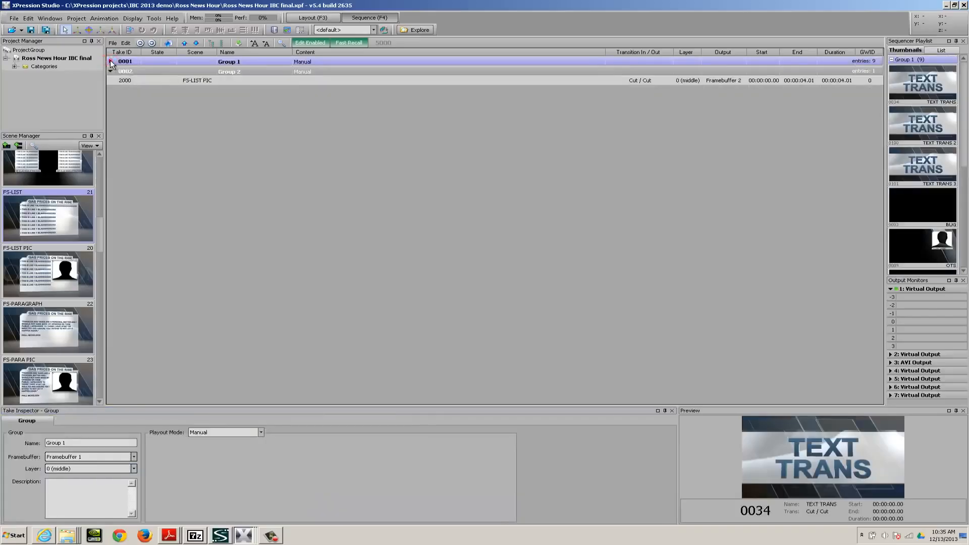
{"action": "left_click", "coordinate": [111, 62]}
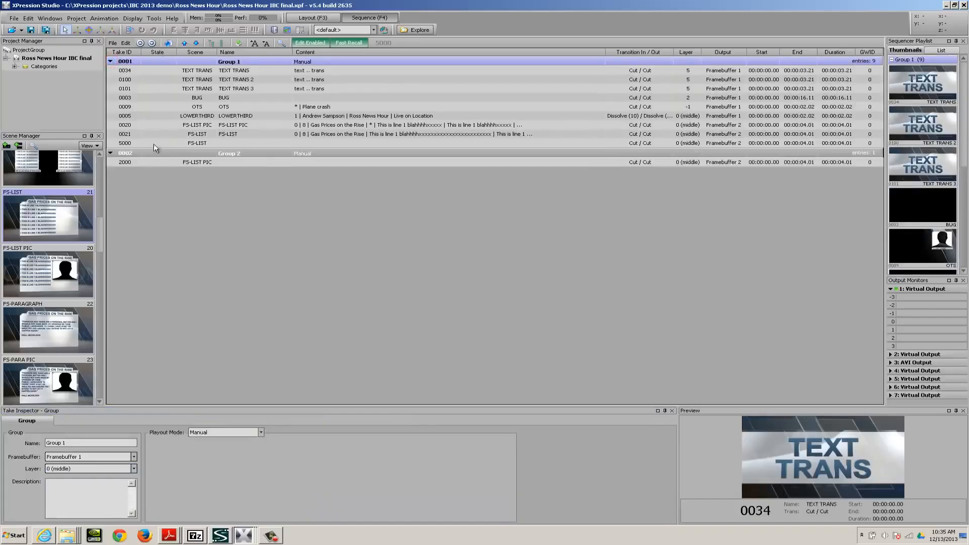
{"action": "left_click", "coordinate": [237, 61]}
{"action": "type", "text": "Block 1"}
{"action": "left_click", "coordinate": [154, 59]}
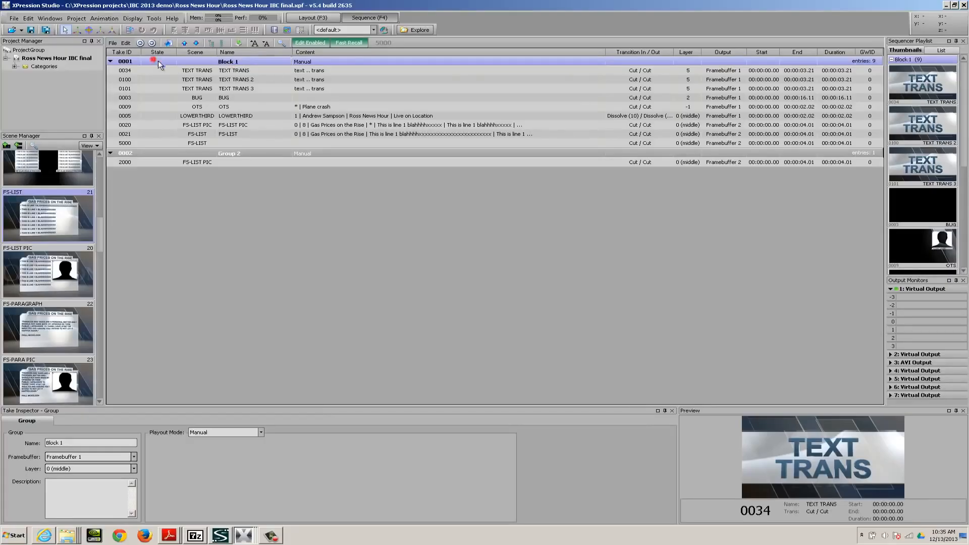
Rename Group 2 in the take item list as Block 2
{"action": "left_click", "coordinate": [238, 153]}
{"action": "type", "text": "Bloa"}
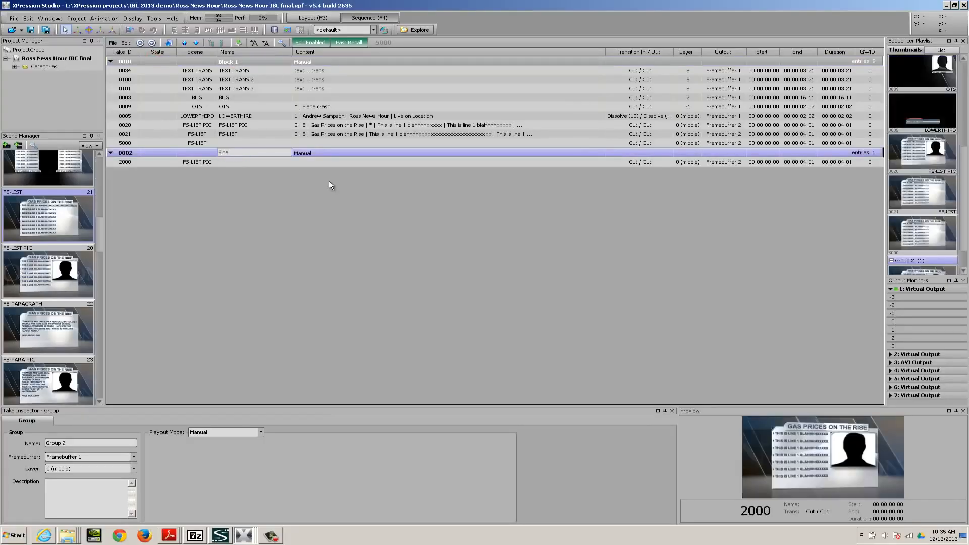
{"action": "key", "text": "BackSpace"}
{"action": "type", "text": "ck 2"}
{"action": "left_click", "coordinate": [304, 250]}
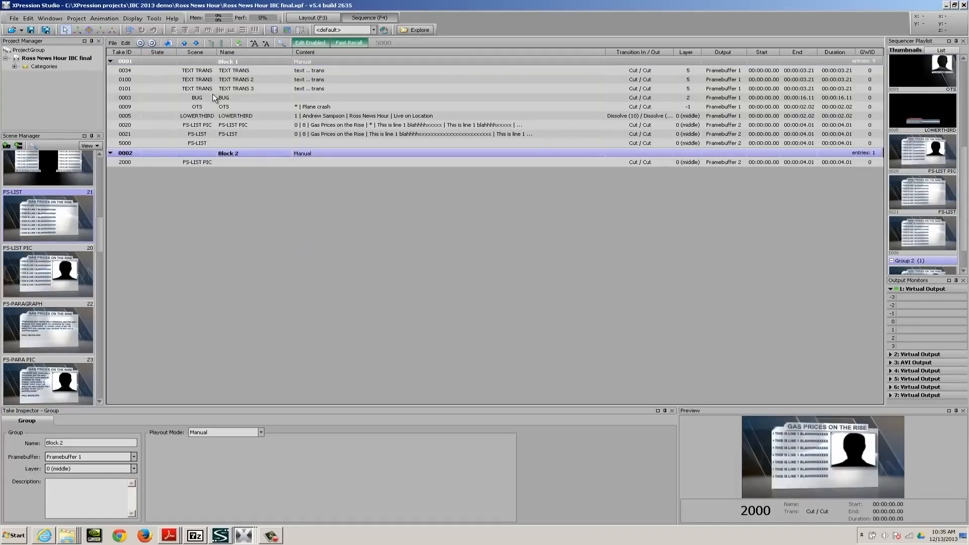
Collapse and expand the Block 1 and Block 2 groups in the take item list
{"action": "left_click", "coordinate": [111, 61]}
{"action": "left_click", "coordinate": [111, 61]}
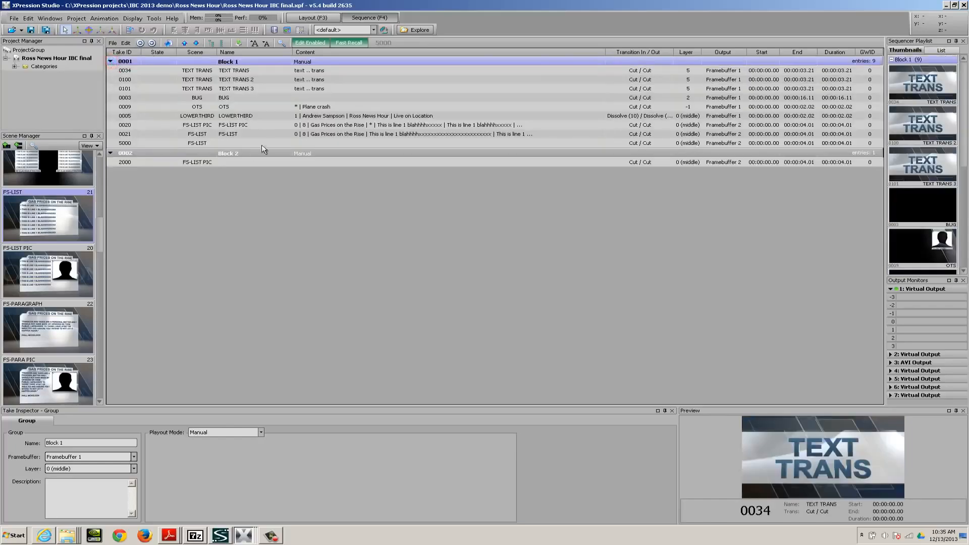
{"action": "left_click", "coordinate": [111, 152]}
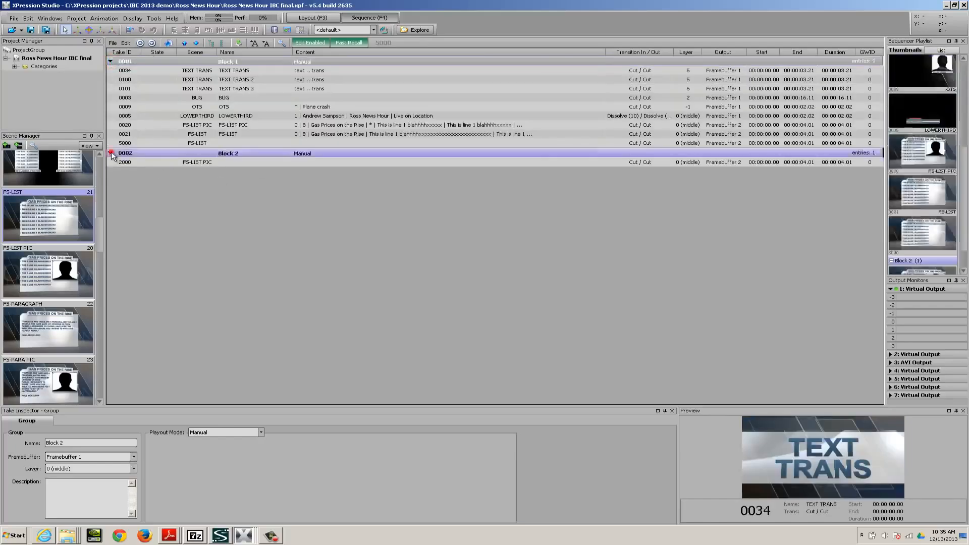
{"action": "left_click", "coordinate": [111, 151]}
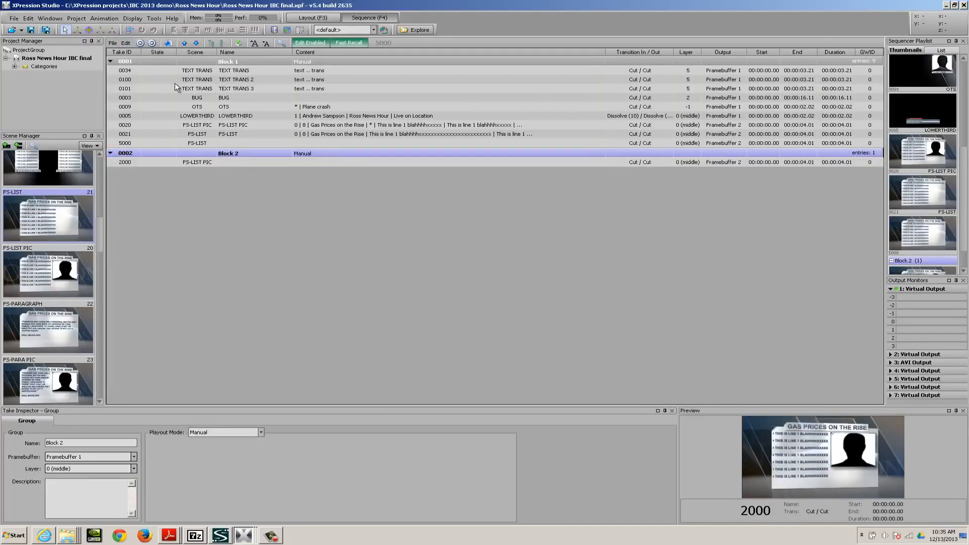
Add five new empty groups below take item 2000
{"action": "key", "text": "Up"}
{"action": "key", "text": "Down"}
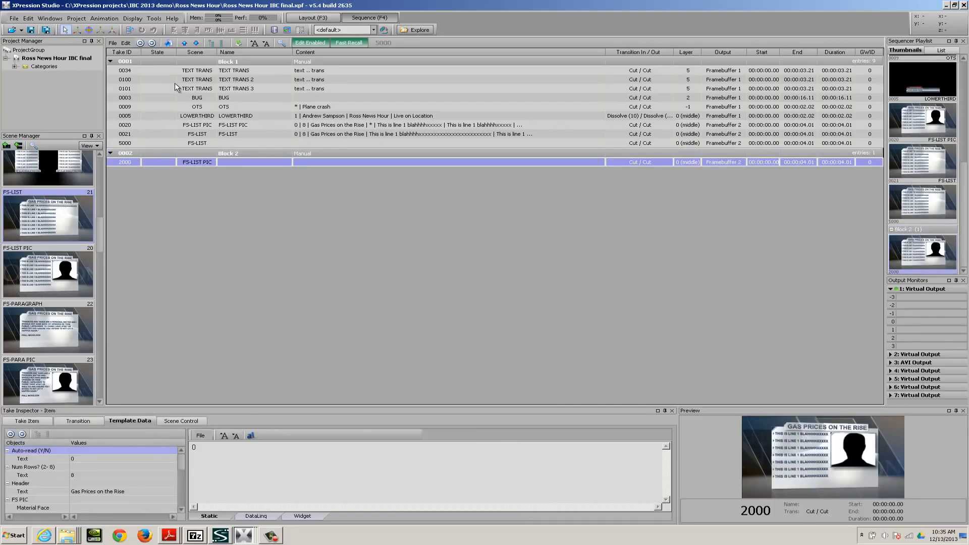
{"action": "key", "text": "ctrl+g"}
{"action": "key", "text": "ctrl+g"}
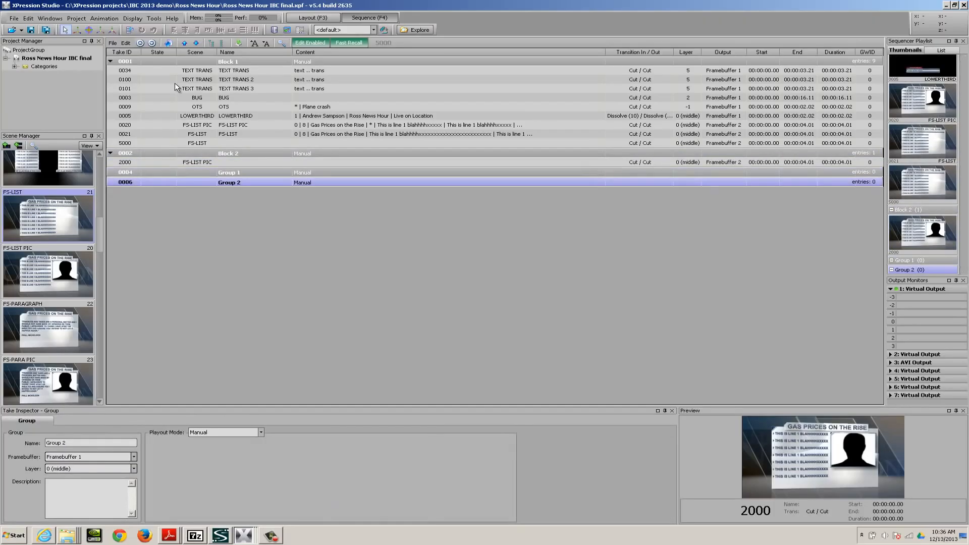
{"action": "key", "text": "ctrl+g"}
{"action": "key", "text": "ctrl+g"}
{"action": "key", "text": "ctrl+g"}
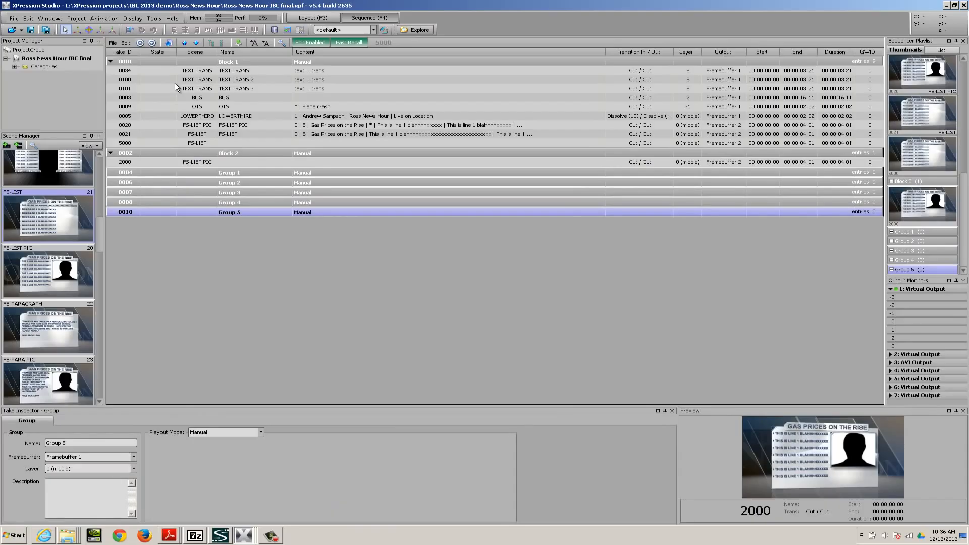
Select the BUG take item in Block 1 and set its color to orange
{"action": "key", "text": "Up"}
{"action": "key", "text": "Up"}
{"action": "key", "text": "Up"}
{"action": "key", "text": "Up"}
{"action": "key", "text": "Up"}
{"action": "key", "text": "Up"}
{"action": "key", "text": "Up"}
{"action": "key", "text": "Up"}
{"action": "key", "text": "Up"}
{"action": "key", "text": "Up"}
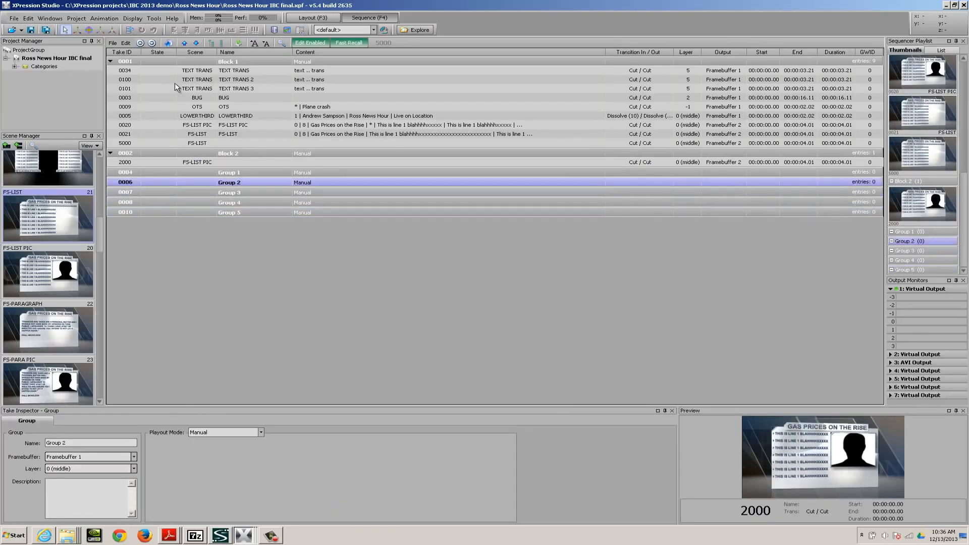
{"action": "key", "text": "Up"}
{"action": "key", "text": "Up"}
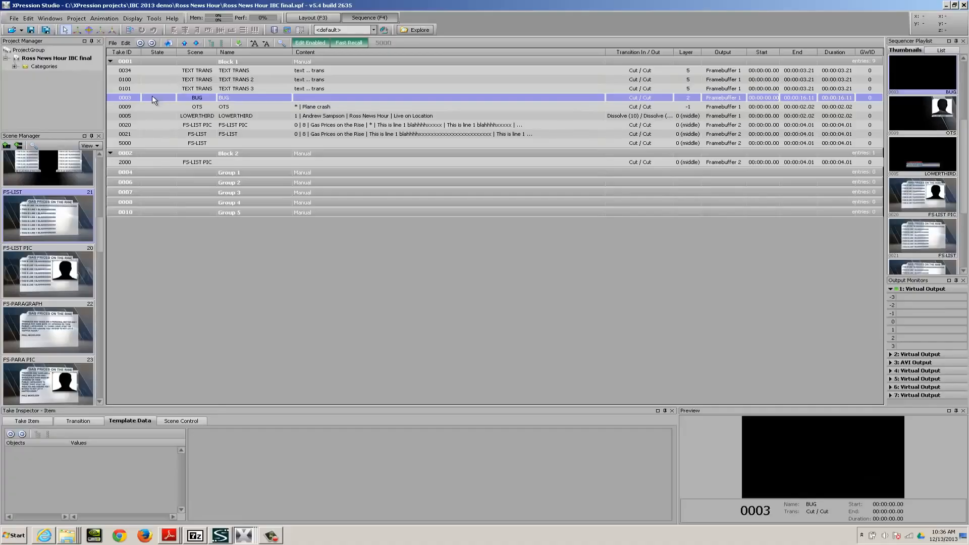
{"action": "right_click", "coordinate": [158, 96]}
{"action": "mouse_move", "coordinate": [194, 195]}
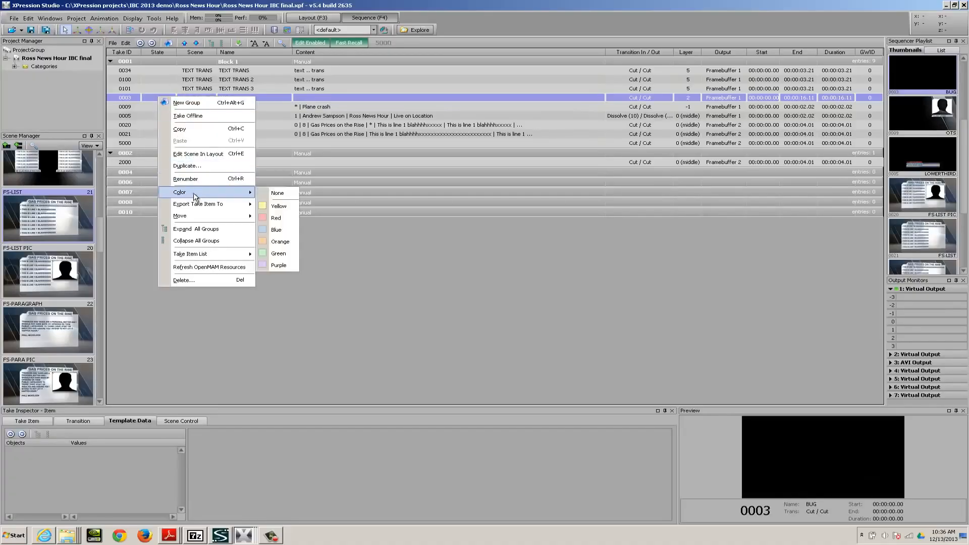
{"action": "left_click", "coordinate": [280, 247]}
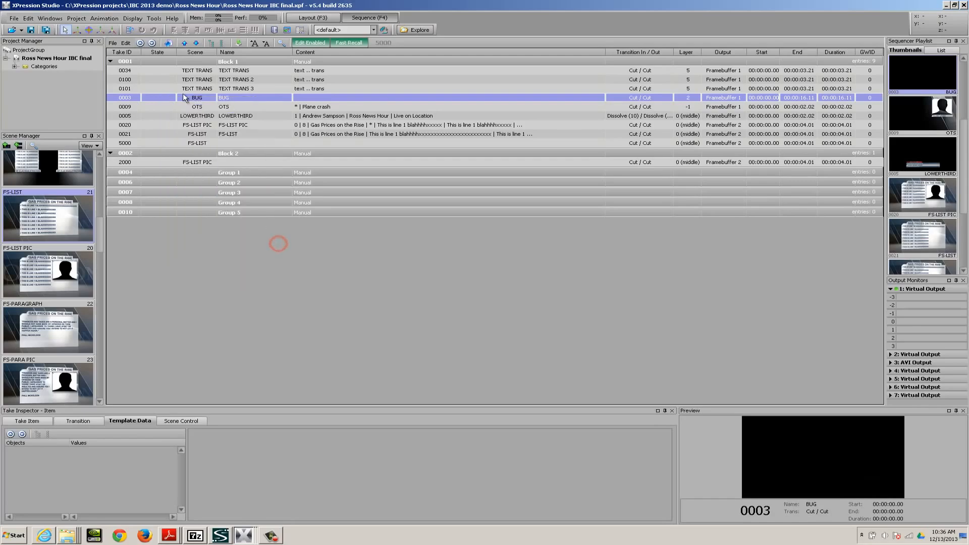
Move the selection up through the take items to the Block 1 group and set its color to red
{"action": "left_click", "coordinate": [171, 90]}
{"action": "key", "text": "Up"}
{"action": "key", "text": "Up"}
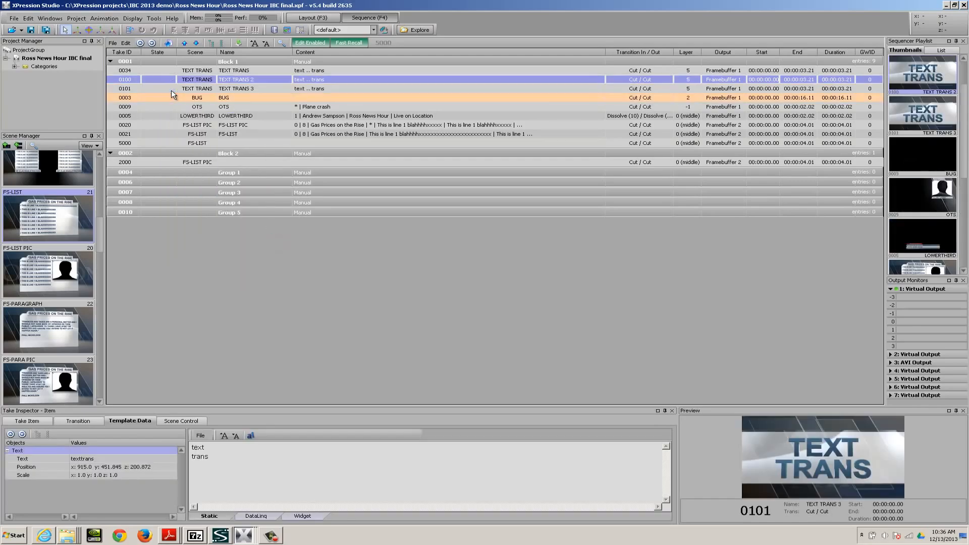
{"action": "key", "text": "Down"}
{"action": "key", "text": "Down"}
{"action": "key", "text": "Up"}
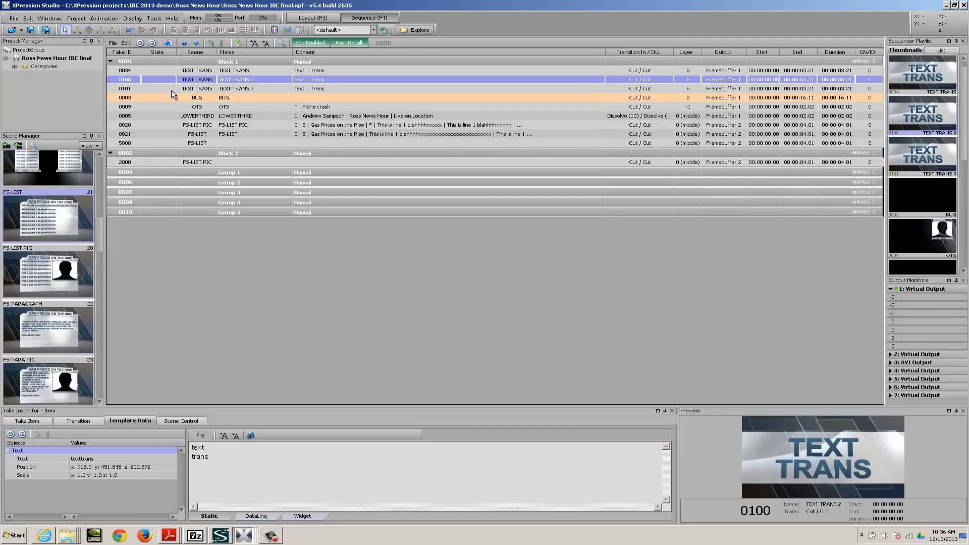
{"action": "key", "text": "Up"}
{"action": "key", "text": "Up"}
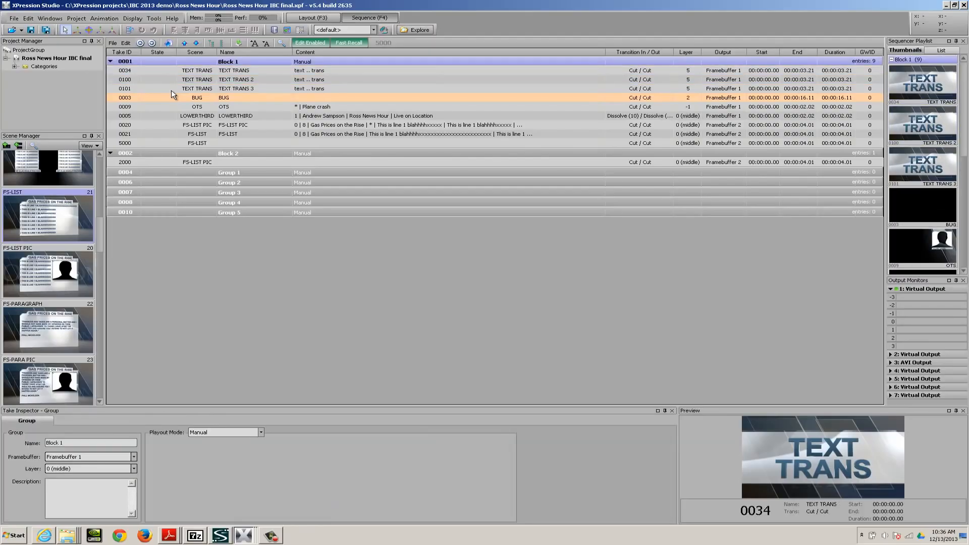
{"action": "right_click", "coordinate": [160, 61]}
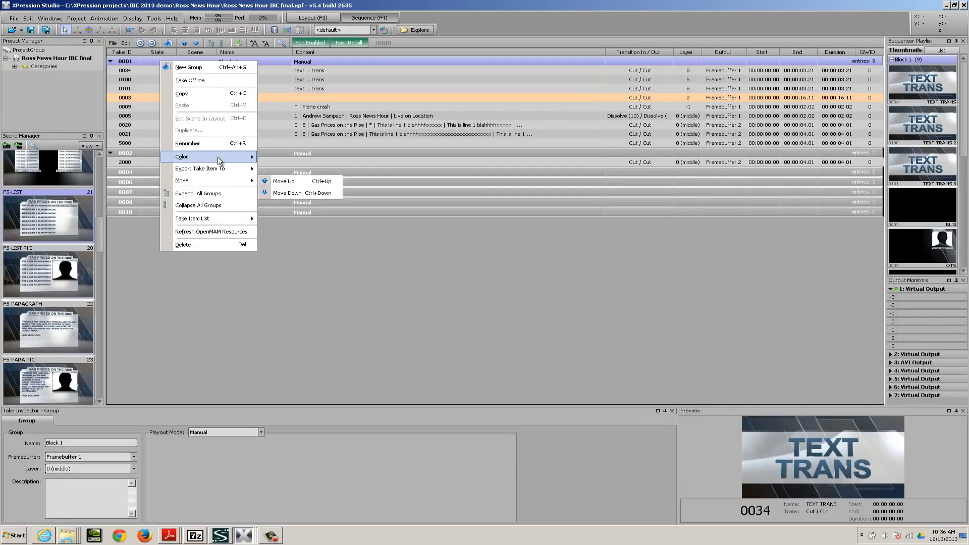
{"action": "mouse_move", "coordinate": [237, 157]}
{"action": "left_click", "coordinate": [279, 183]}
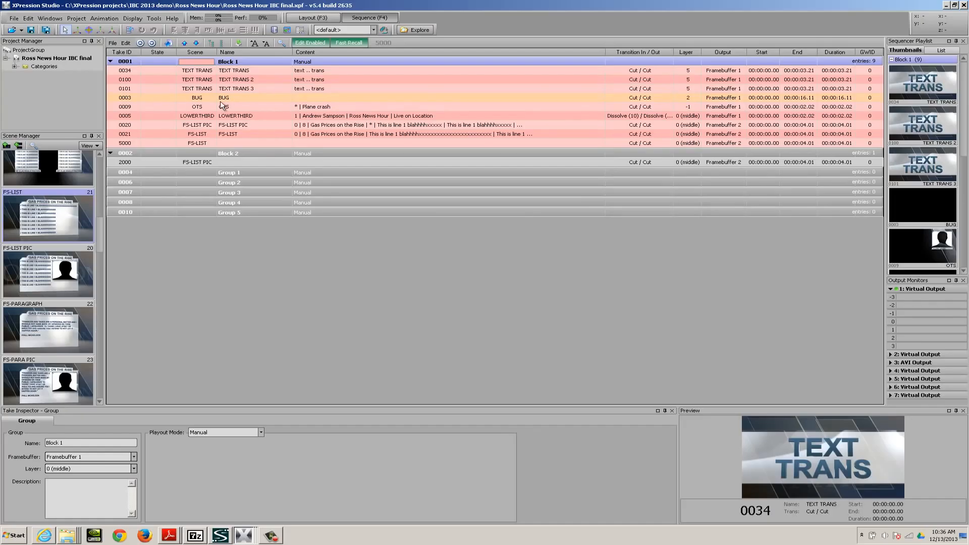
Set the color of the BUG take item in Block 1 to red
{"action": "right_click", "coordinate": [162, 101]}
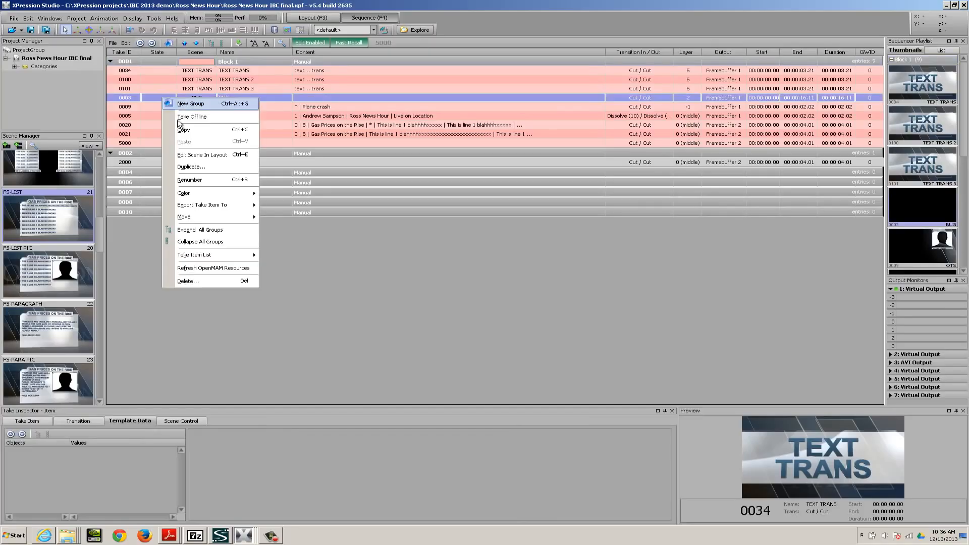
{"action": "mouse_move", "coordinate": [202, 194]}
{"action": "left_click", "coordinate": [280, 219]}
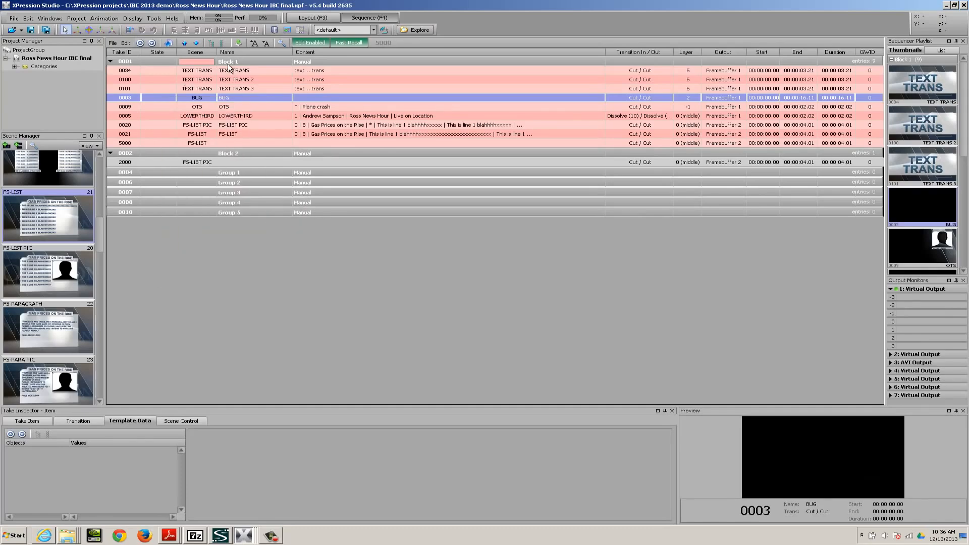
Set the color of the Block 2 group to light blue
{"action": "right_click", "coordinate": [165, 154]}
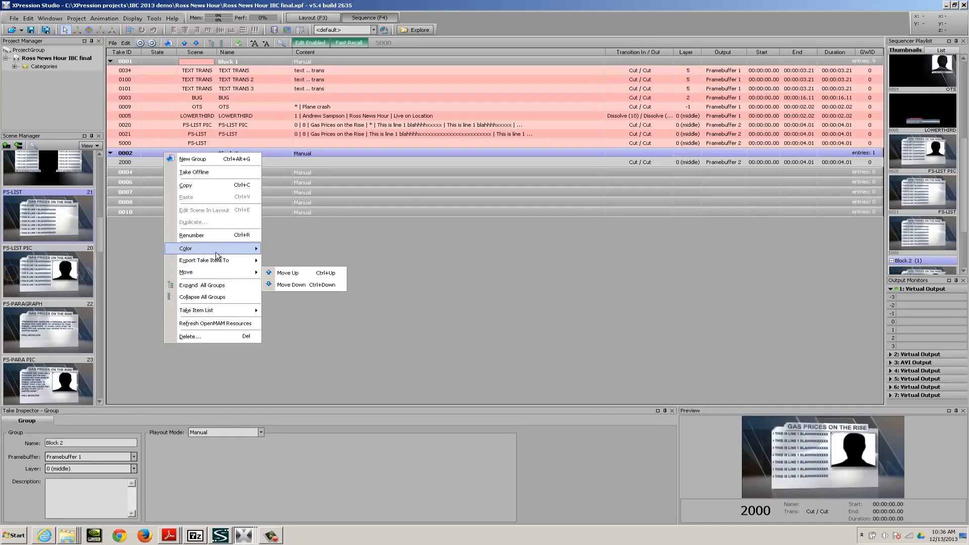
{"action": "mouse_move", "coordinate": [238, 249]}
{"action": "left_click", "coordinate": [290, 287]}
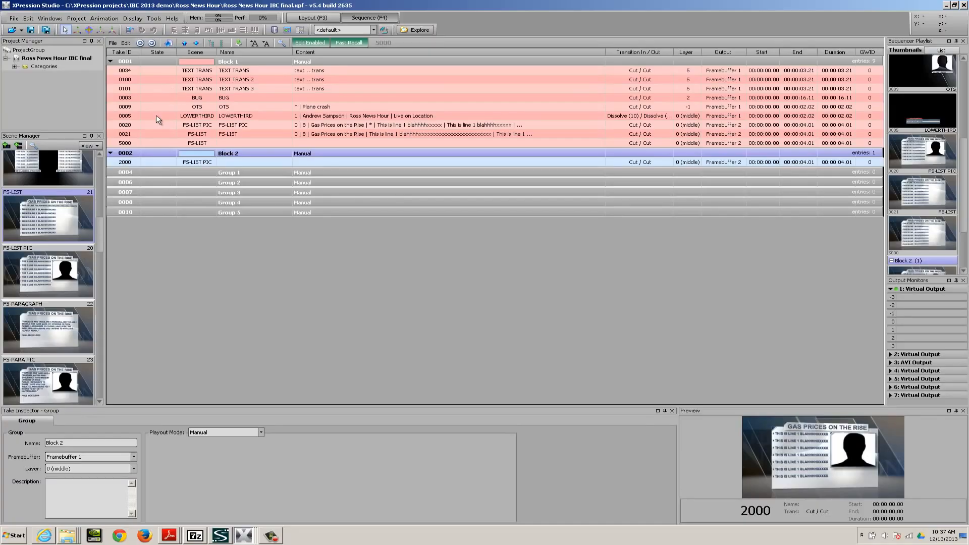
Reorder the take items inside Block 1 and move the whole Block 1 group below Group 5
{"action": "left_click_drag", "start_coordinate": [156, 115], "coordinate": [168, 135]}
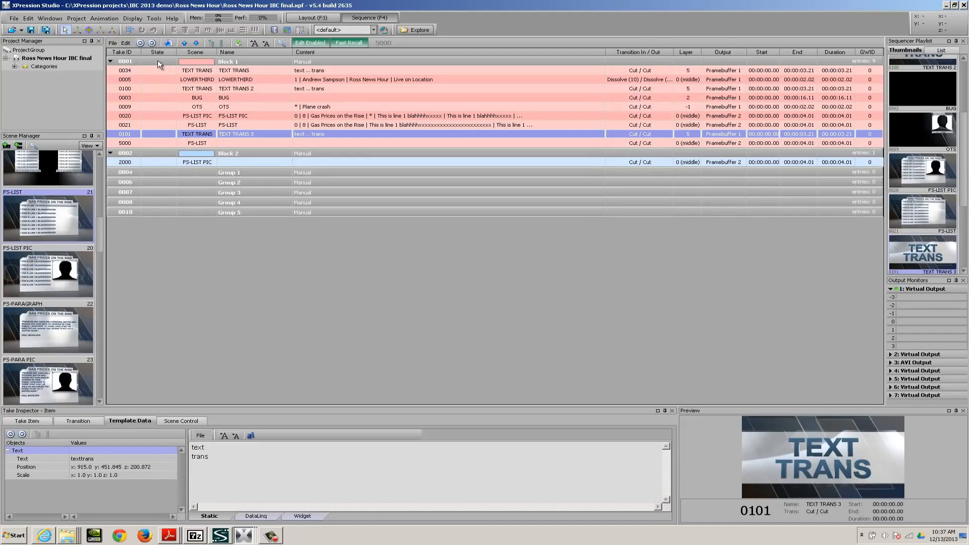
{"action": "left_click_drag", "start_coordinate": [158, 59], "coordinate": [173, 217]}
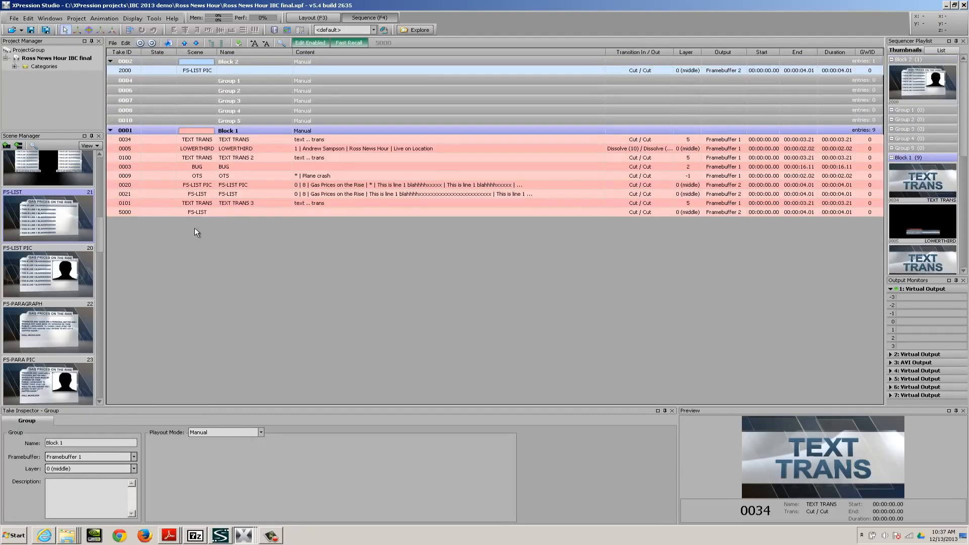
Select the LOWERTHIRD take item in Block 1 and enlarge the take inspector and preview areas
{"action": "left_click", "coordinate": [165, 152]}
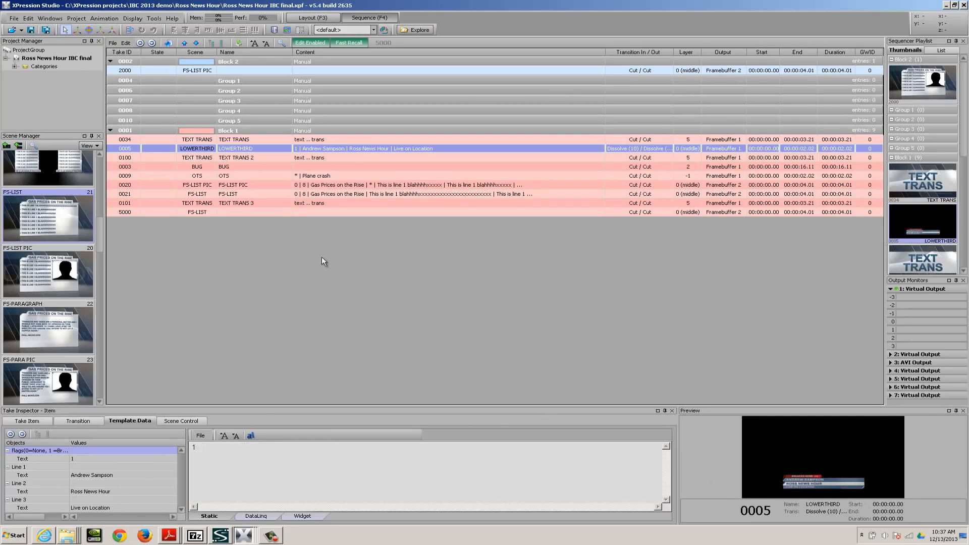
{"action": "key", "text": "Up"}
{"action": "key", "text": "Down"}
{"action": "left_click", "coordinate": [24, 411]}
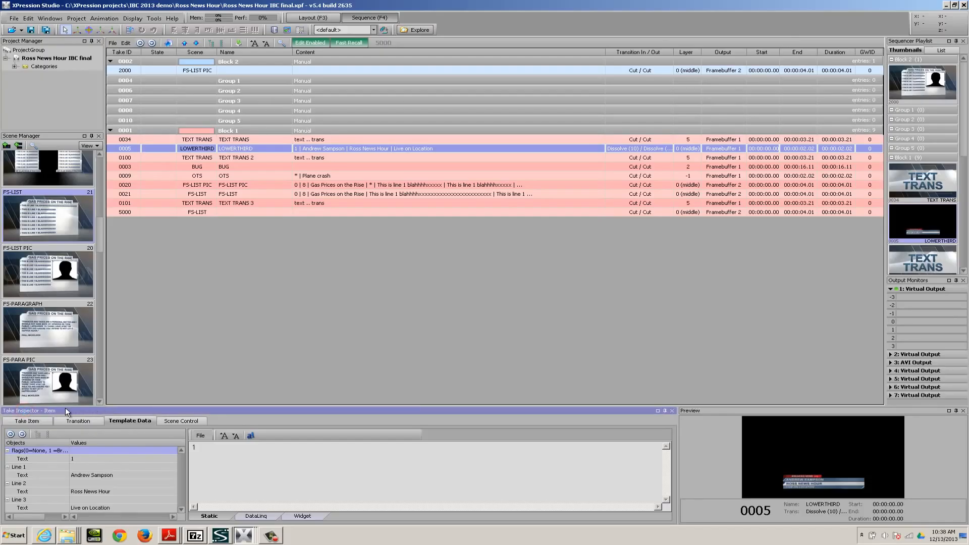
{"action": "left_click_drag", "start_coordinate": [353, 408], "coordinate": [353, 295]}
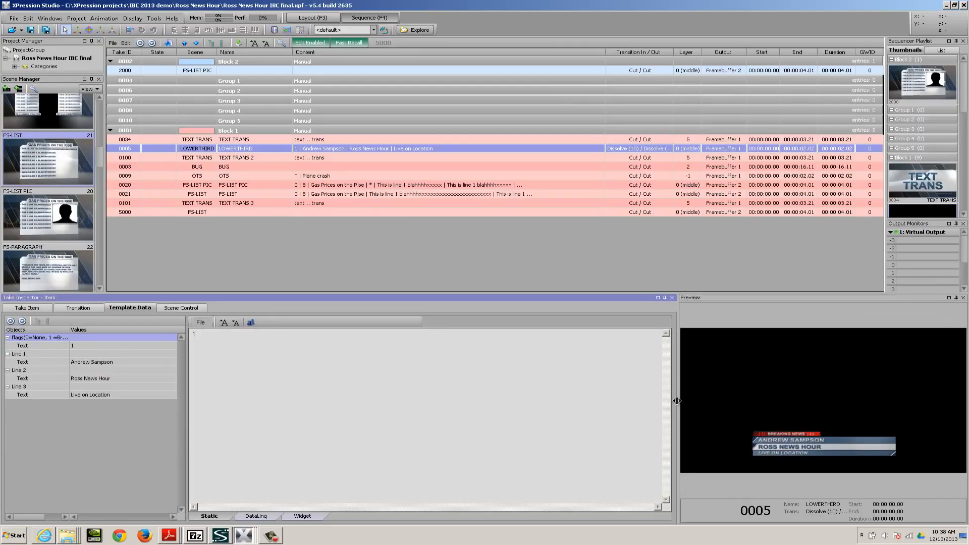
{"action": "left_click_drag", "start_coordinate": [675, 401], "coordinate": [530, 398]}
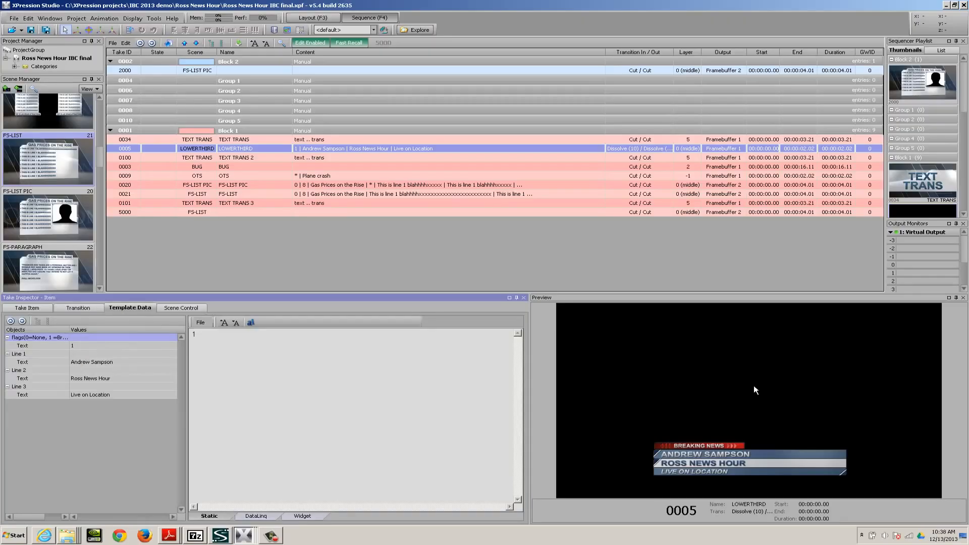
Widen the Objects column to show the full flags label and set the flags text of take item 0005 to 2
{"action": "left_click", "coordinate": [148, 149]}
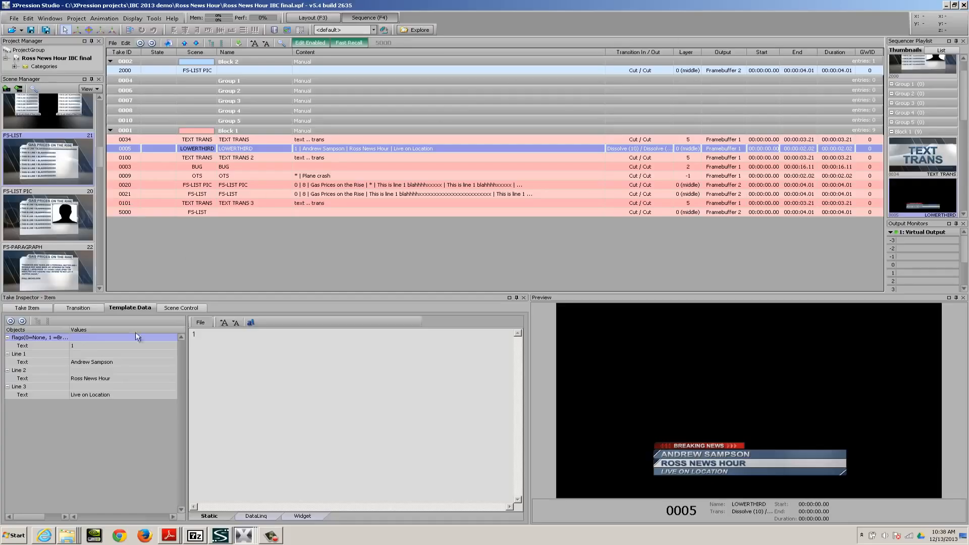
{"action": "double_click", "coordinate": [69, 331]}
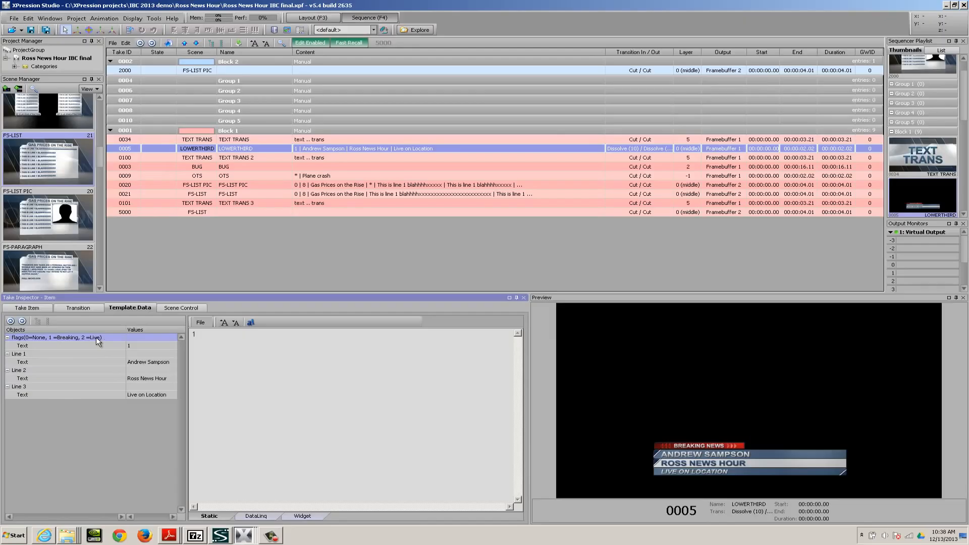
{"action": "left_click_drag", "start_coordinate": [201, 335], "coordinate": [186, 335]}
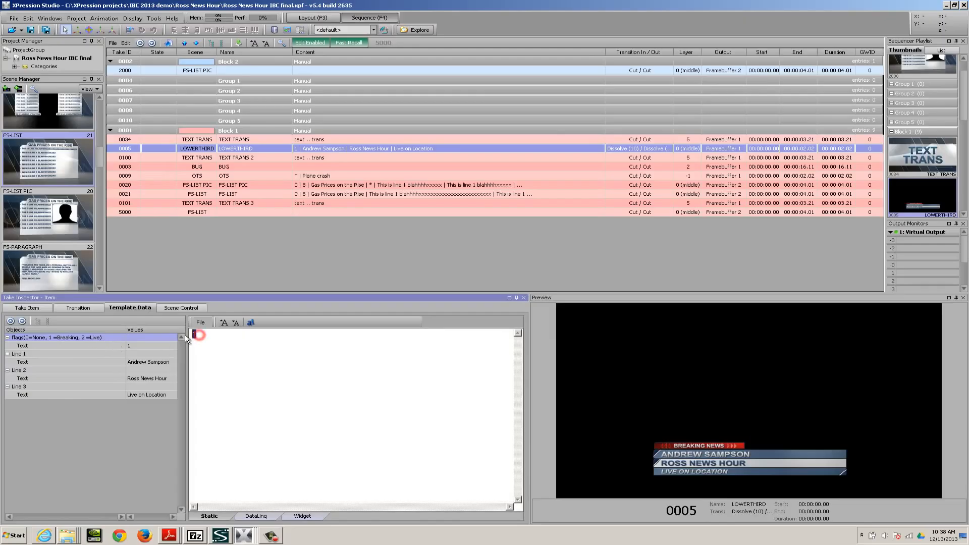
{"action": "type", "text": "2"}
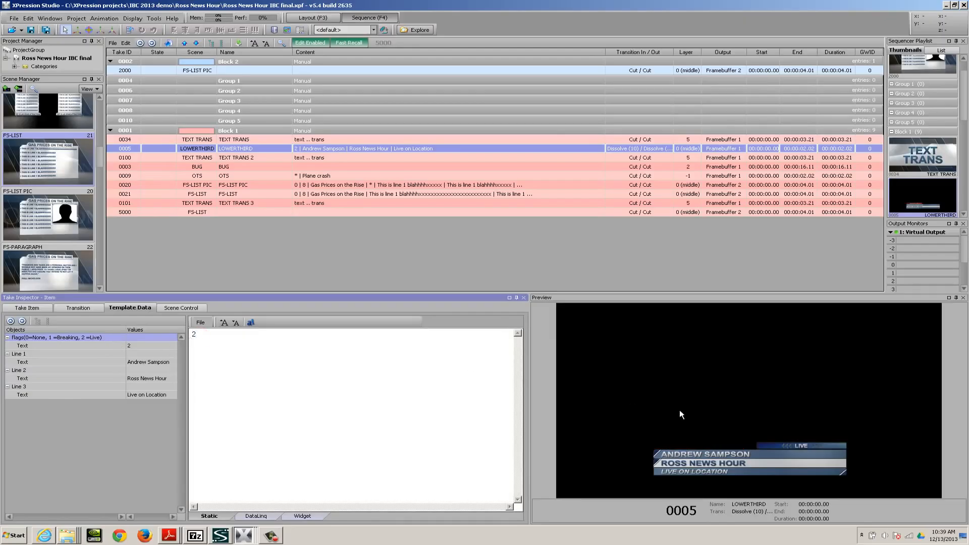
Try the flags values 1 and 0 on take item 0005
{"action": "double_click", "coordinate": [199, 334]}
{"action": "type", "text": "1"}
{"action": "left_click_drag", "start_coordinate": [204, 337], "coordinate": [184, 335]}
{"action": "type", "text": "0"}
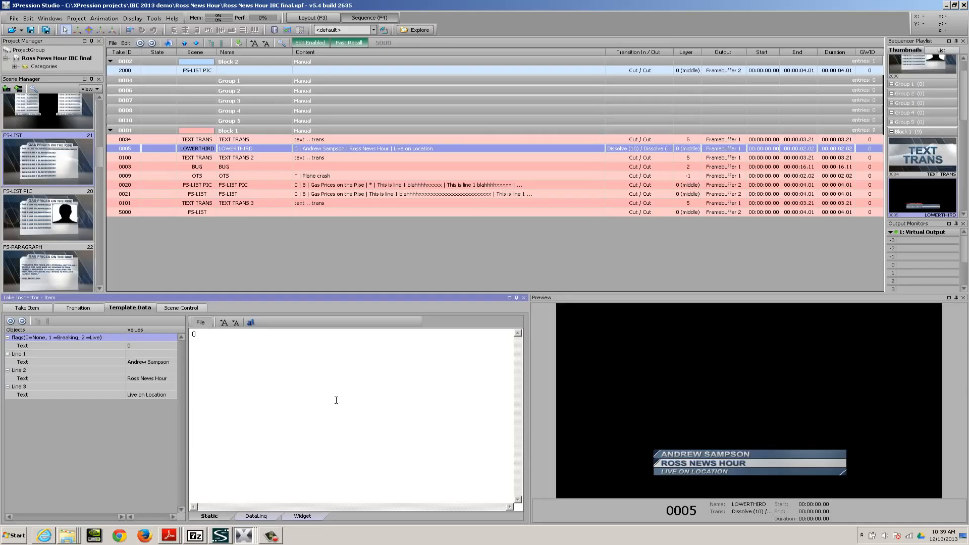
Step back and forth through the template fields of take item 0005 to examine the text of each line
{"action": "key", "text": "Down"}
{"action": "key", "text": "Down"}
{"action": "key", "text": "Down"}
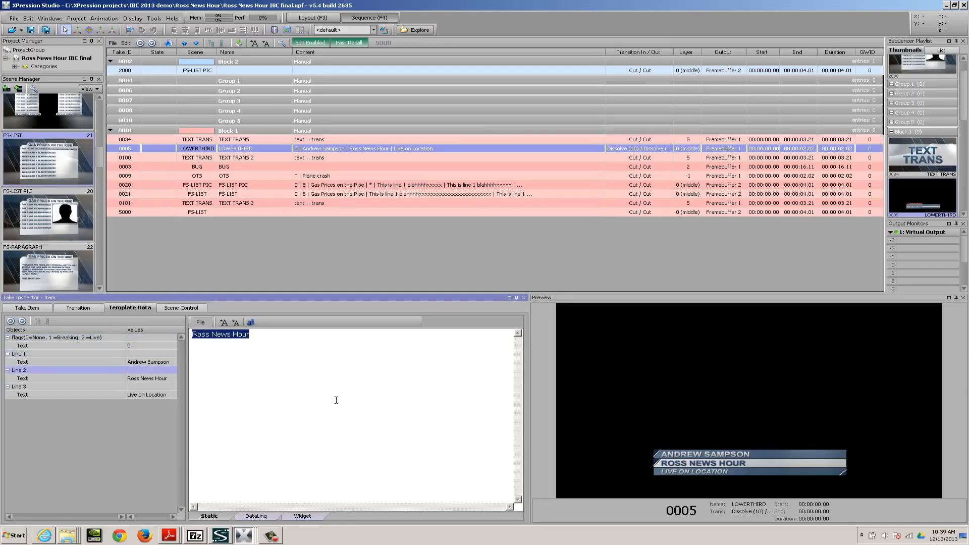
{"action": "key", "text": "Up"}
{"action": "key", "text": "Up"}
{"action": "key", "text": "Up"}
{"action": "key", "text": "Down"}
{"action": "key", "text": "Down"}
{"action": "key", "text": "Up"}
{"action": "key", "text": "Down"}
{"action": "key", "text": "Tab"}
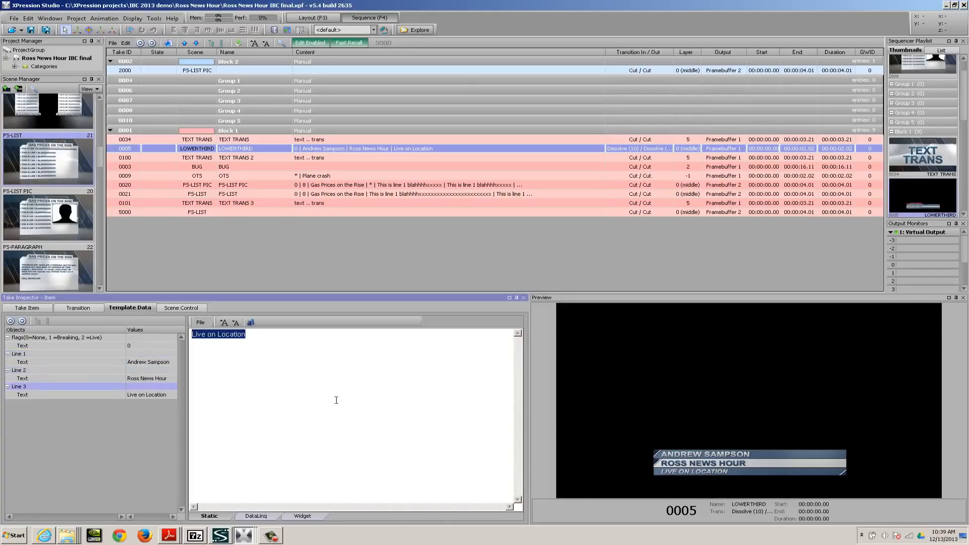
{"action": "key", "text": "shift+Tab"}
{"action": "key", "text": "shift+Tab"}
Clear the Line 3 text of take item 0005
{"action": "key", "text": "Tab"}
{"action": "key", "text": "Tab"}
{"action": "key", "text": "Delete"}
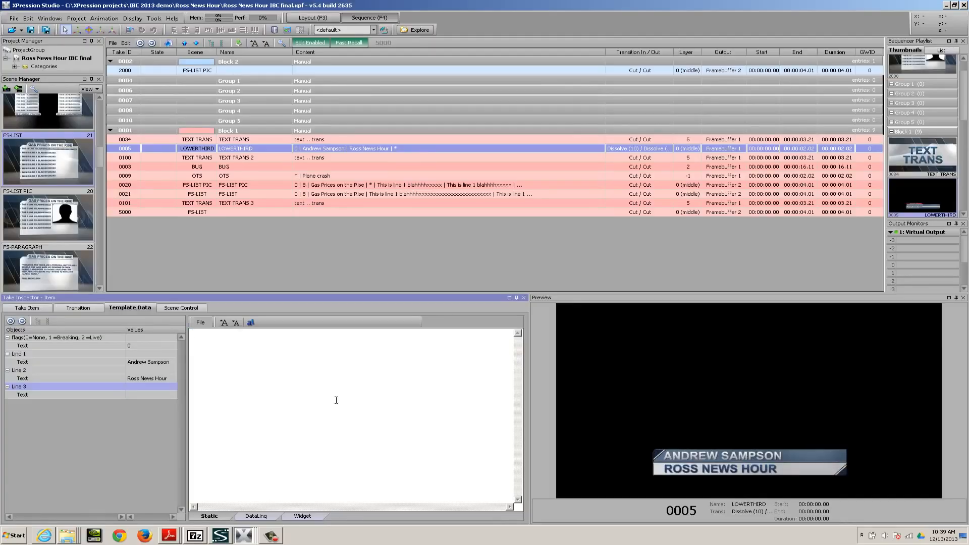
Replace the Line 2 text of take item 0005 with "gasdfhgasdj"
{"action": "key", "text": "Up"}
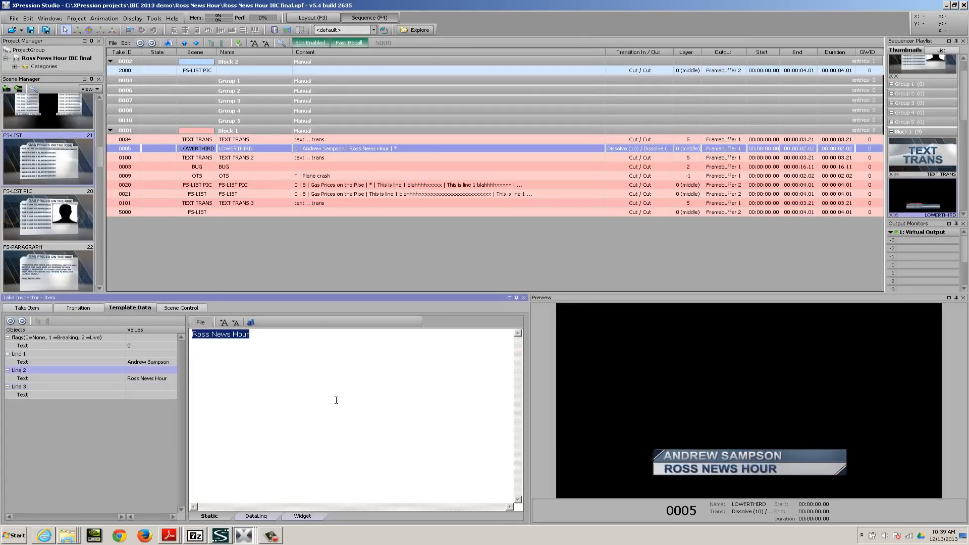
{"action": "type", "text": "gasdfhgasdjfgkasdhgfsdj"}
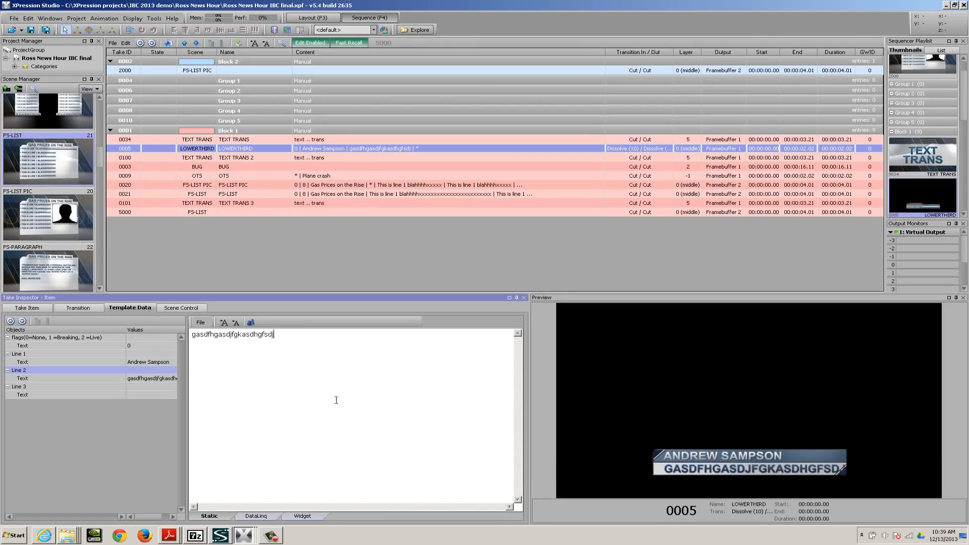
{"action": "key", "text": "BackSpace"}
{"action": "key", "text": "BackSpace"}
{"action": "key", "text": "BackSpace"}
{"action": "key", "text": "BackSpace"}
{"action": "key", "text": "BackSpace"}
{"action": "key", "text": "BackSpace"}
{"action": "key", "text": "BackSpace"}
{"action": "key", "text": "BackSpace"}
{"action": "key", "text": "BackSpace"}
{"action": "key", "text": "BackSpace"}
{"action": "key", "text": "BackSpace"}
{"action": "key", "text": "BackSpace"}
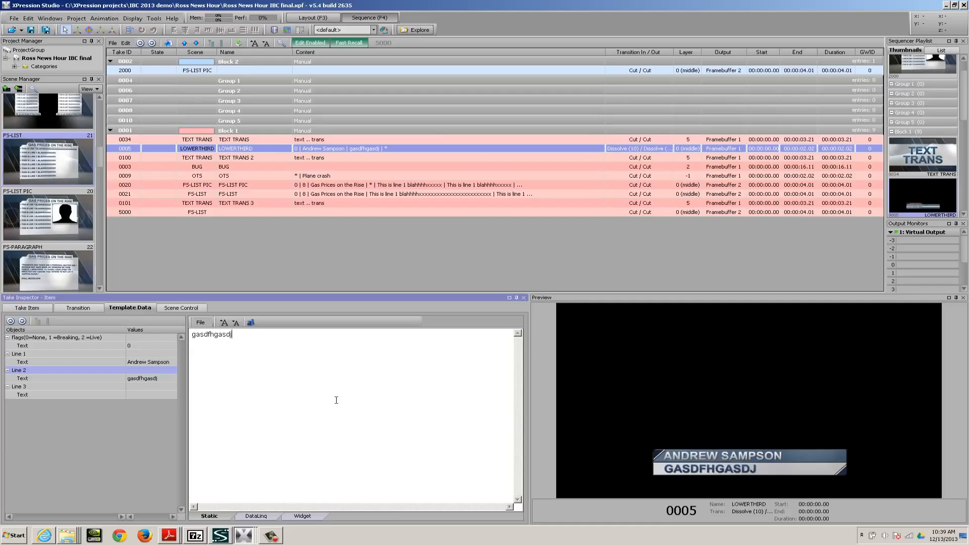
Set the flags text of take item 0005 to 2 for the Live tag
{"action": "key", "text": "shift+Tab"}
{"action": "key", "text": "shift+Tab"}
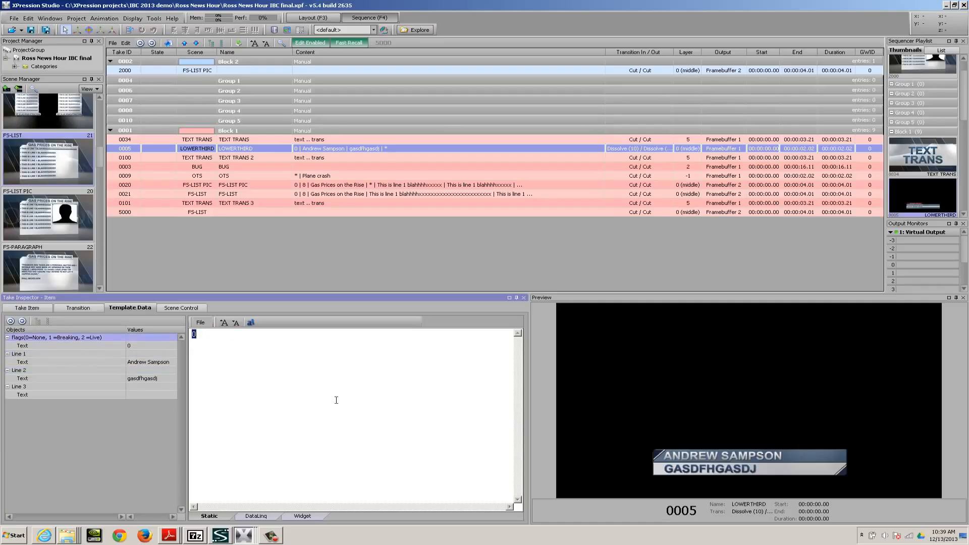
{"action": "type", "text": "2"}
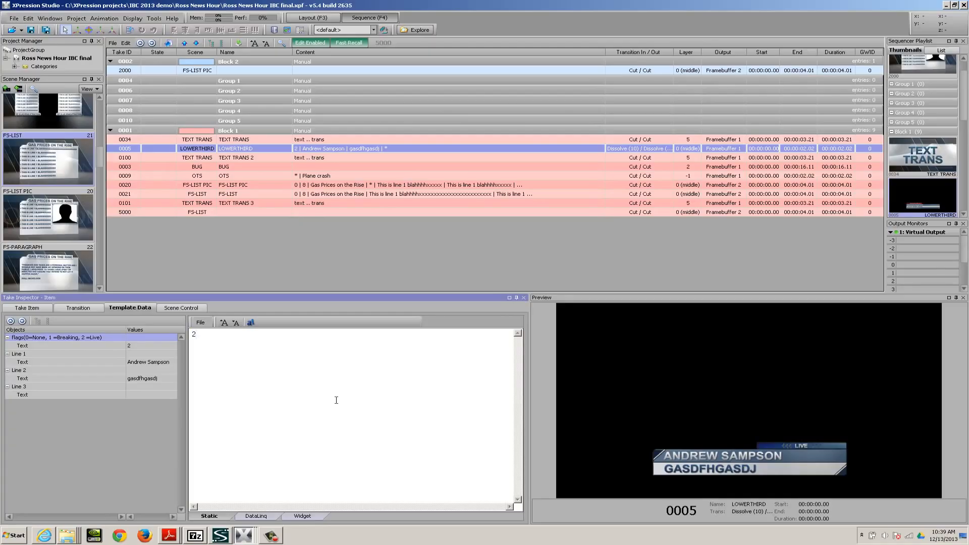
Play take item 0005 on the virtual output and take it offline again
{"action": "key", "text": "KP_Enter"}
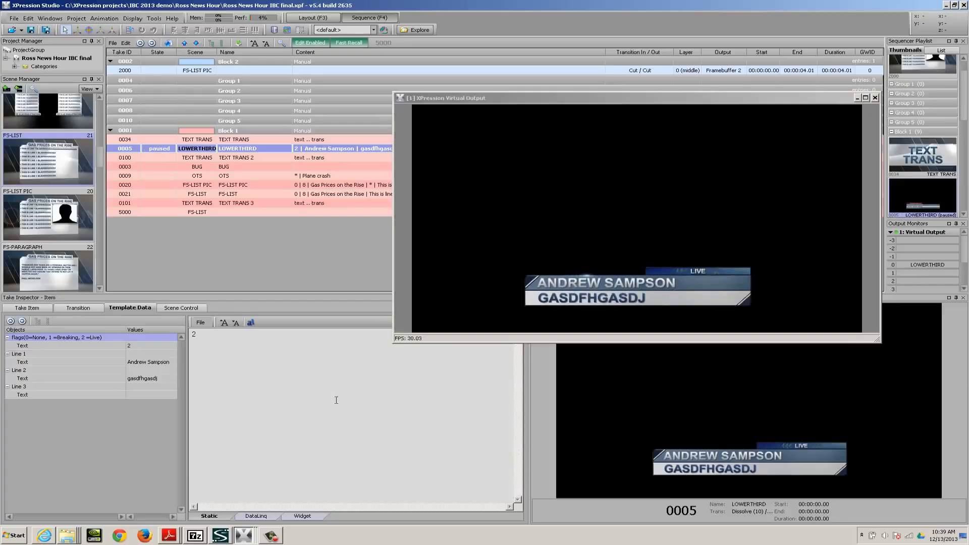
{"action": "key", "text": "KP_Add"}
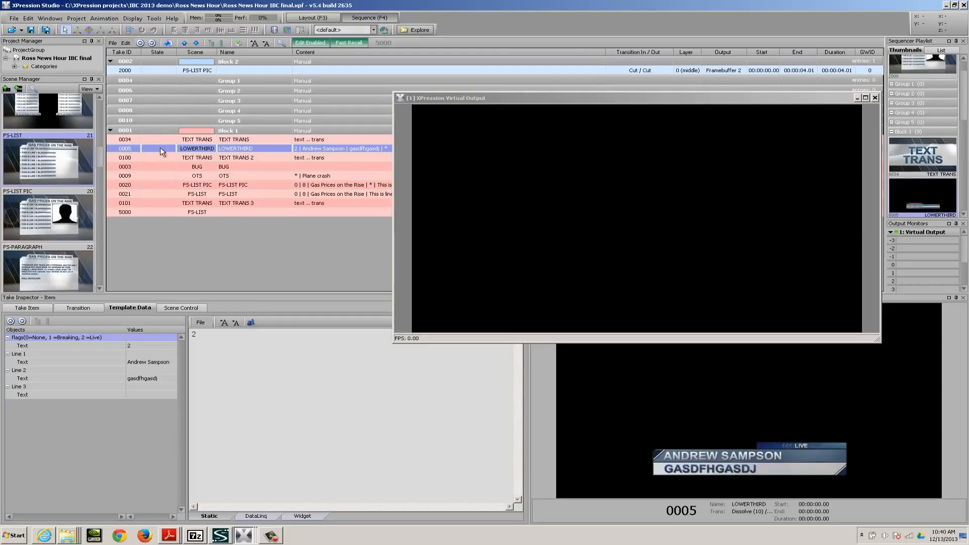
Duplicate the LOWERTHIRD take item 0005 and go to the Line 2 field of the copy
{"action": "key", "text": "ctrl+d"}
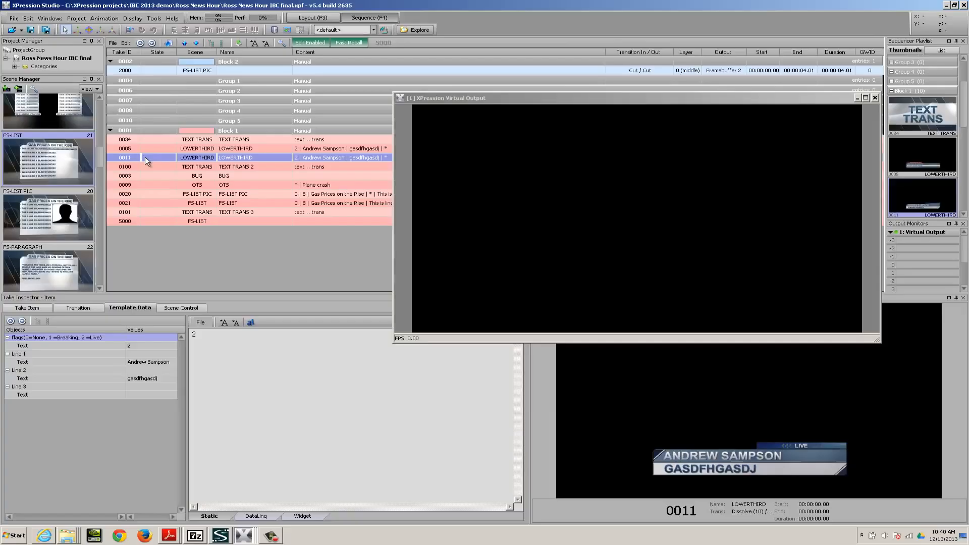
{"action": "key", "text": "Tab"}
{"action": "key", "text": "Tab"}
{"action": "key", "text": "Tab"}
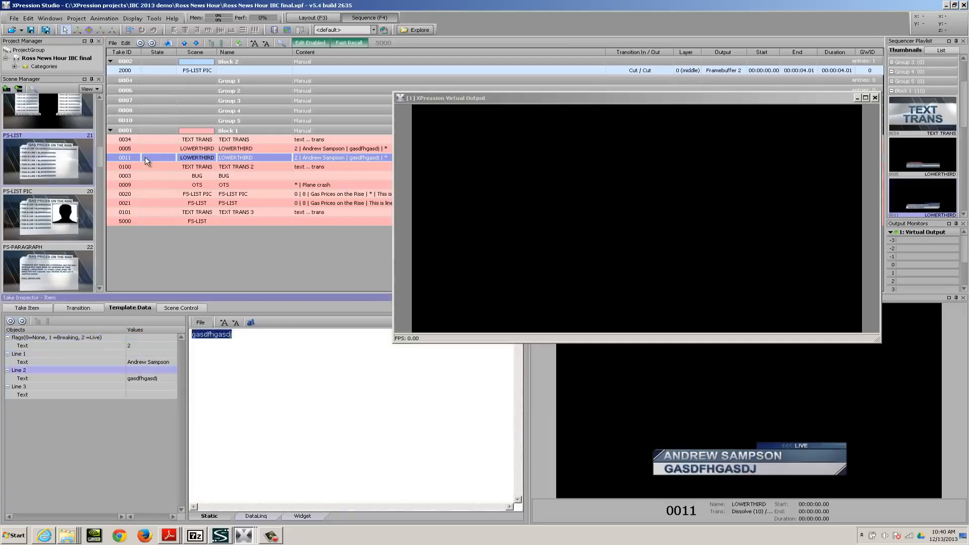
Cycle repeatedly through the template fields of the duplicated lower third to examine its flags and text lines
{"action": "key", "text": "shift+Tab"}
{"action": "key", "text": "shift+Tab"}
{"action": "key", "text": "shift+Tab"}
{"action": "key", "text": "Tab"}
{"action": "key", "text": "Tab"}
{"action": "key", "text": "Tab"}
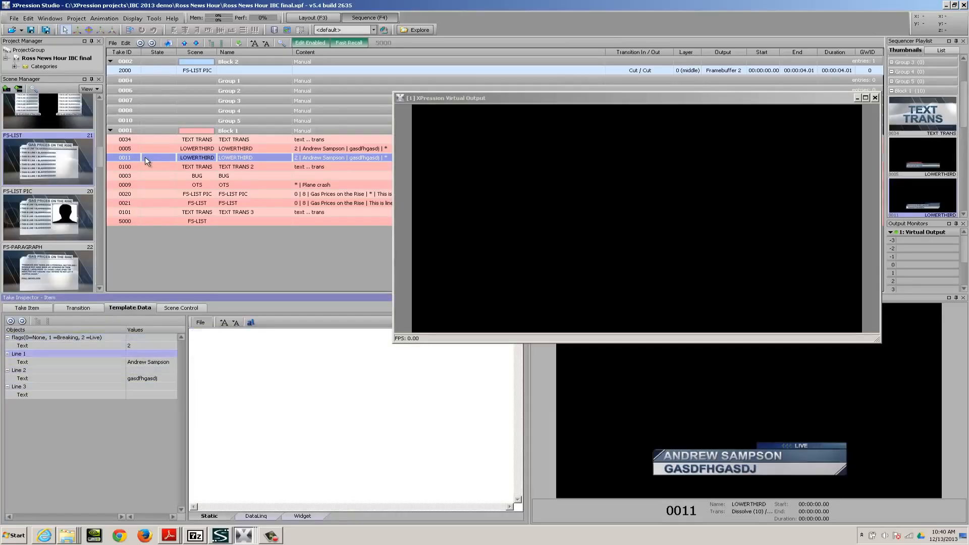
{"action": "key", "text": "shift+Tab"}
{"action": "key", "text": "shift+Tab"}
{"action": "key", "text": "shift+Tab"}
{"action": "key", "text": "Tab"}
{"action": "key", "text": "Tab"}
{"action": "key", "text": "Tab"}
{"action": "key", "text": "shift+Tab"}
{"action": "key", "text": "shift+Tab"}
{"action": "key", "text": "shift+Tab"}
{"action": "key", "text": "Tab"}
{"action": "key", "text": "Tab"}
{"action": "key", "text": "Tab"}
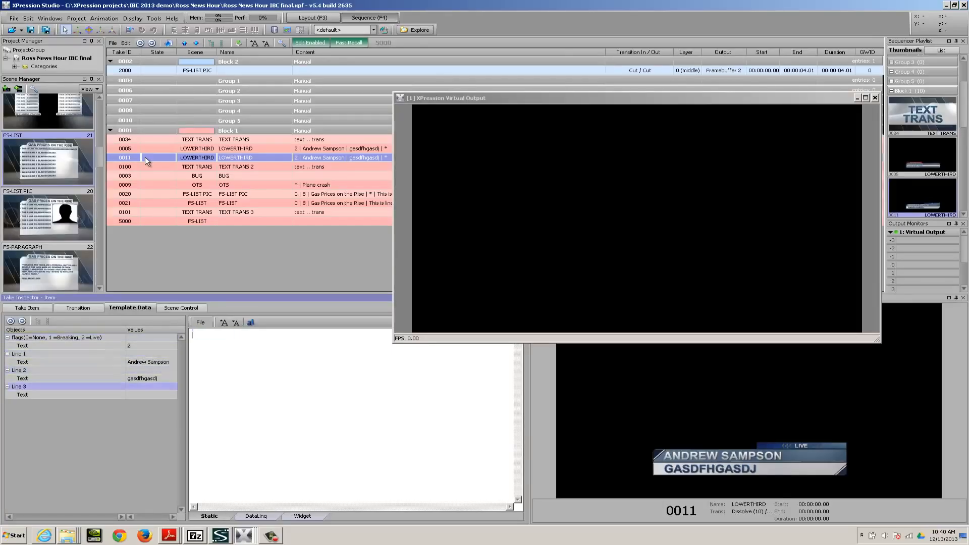
{"action": "key", "text": "shift+Tab"}
{"action": "key", "text": "shift+Tab"}
{"action": "key", "text": "Tab"}
{"action": "key", "text": "Tab"}
{"action": "key", "text": "shift+Tab"}
{"action": "key", "text": "shift+Tab"}
{"action": "key", "text": "shift+Tab"}
{"action": "key", "text": "Tab"}
{"action": "key", "text": "Tab"}
{"action": "key", "text": "Tab"}
{"action": "key", "text": "shift+Tab"}
{"action": "key", "text": "shift+Tab"}
{"action": "key", "text": "shift+Tab"}
{"action": "key", "text": "Tab"}
{"action": "key", "text": "Tab"}
{"action": "key", "text": "Tab"}
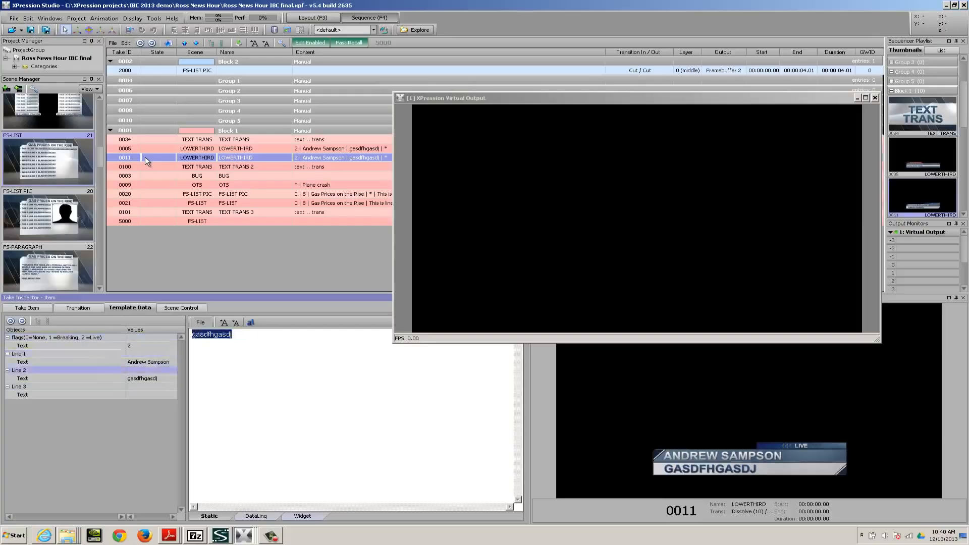
{"action": "key", "text": "shift+Tab"}
{"action": "key", "text": "shift+Tab"}
{"action": "key", "text": "shift+Tab"}
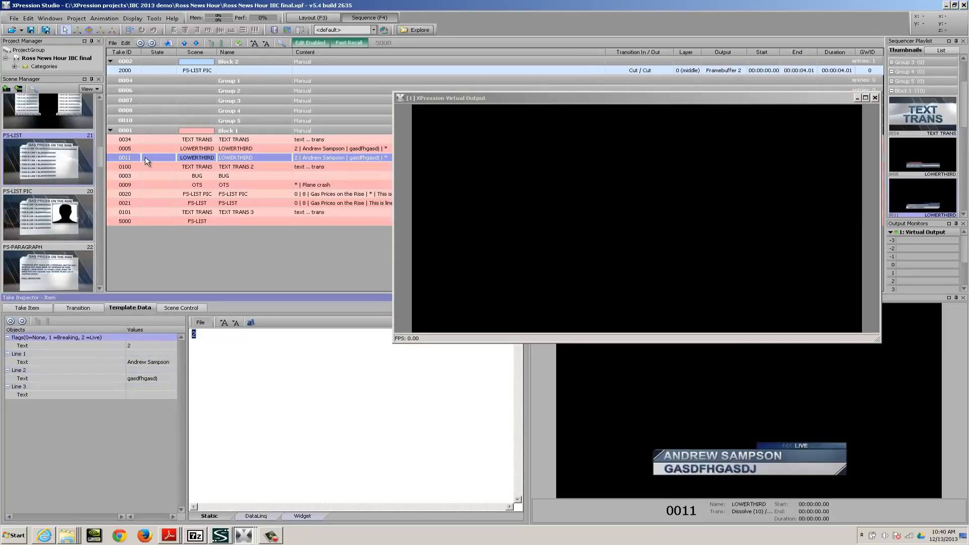
Replace the Line 2 text of the duplicated lower third with "hfghsa"
{"action": "key", "text": "Tab"}
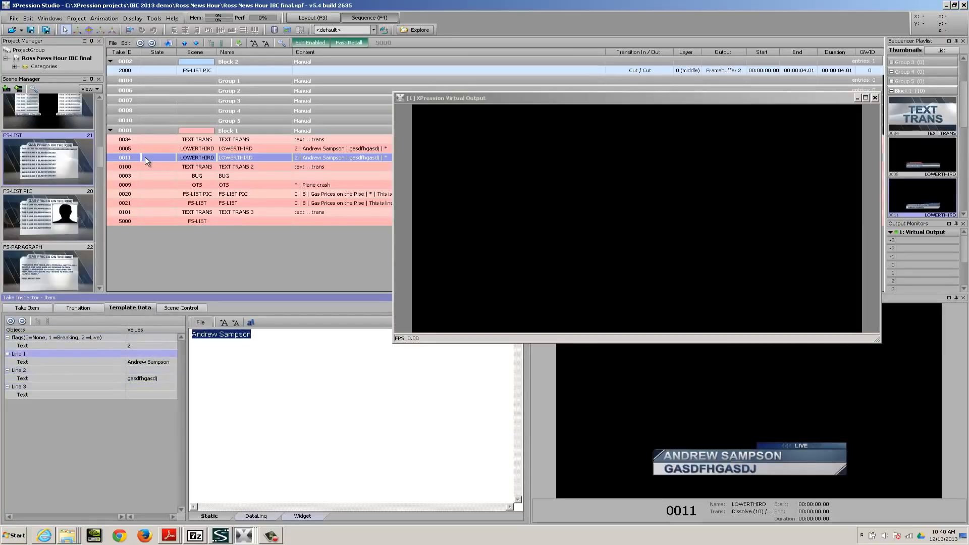
{"action": "key", "text": "Tab"}
{"action": "type", "text": "hfghsadgfhasdgfj"}
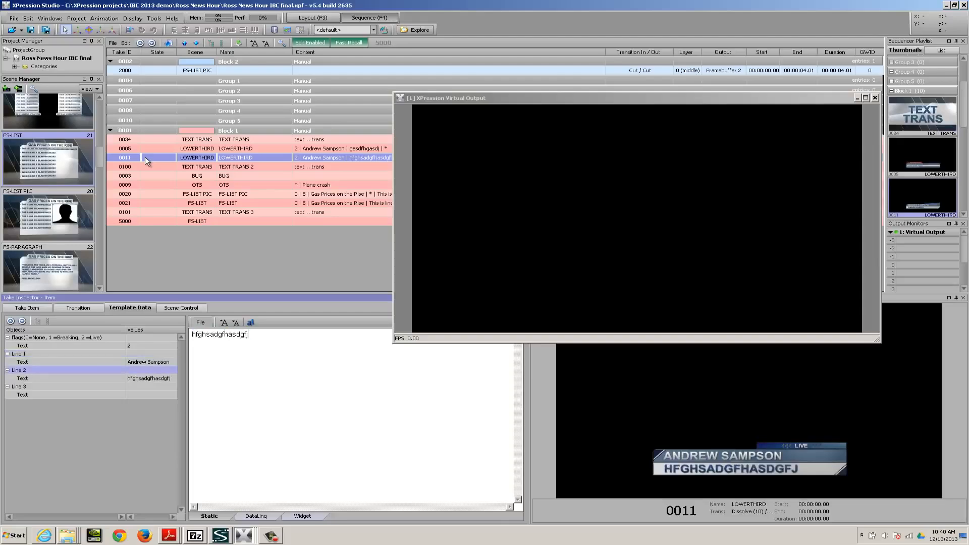
{"action": "key", "text": "BackSpace"}
{"action": "key", "text": "BackSpace"}
{"action": "key", "text": "BackSpace"}
{"action": "key", "text": "BackSpace"}
{"action": "key", "text": "BackSpace"}
{"action": "key", "text": "BackSpace"}
{"action": "key", "text": "BackSpace"}
{"action": "key", "text": "BackSpace"}
{"action": "key", "text": "BackSpace"}
{"action": "key", "text": "BackSpace"}
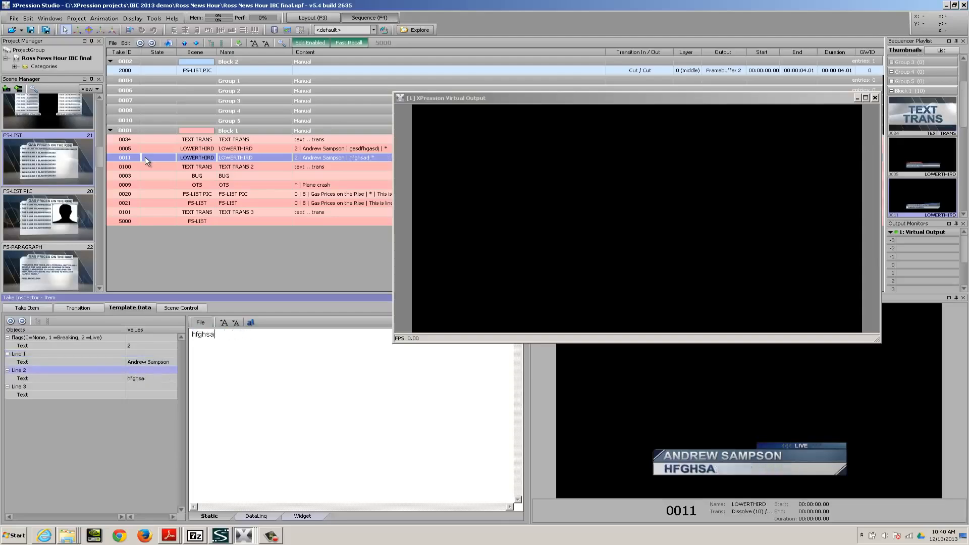
Set Line 1 of the duplicated lower third to "new name" and Line 3 to "fgasdhf"
{"action": "key", "text": "shift+Tab"}
{"action": "type", "text": "new name"}
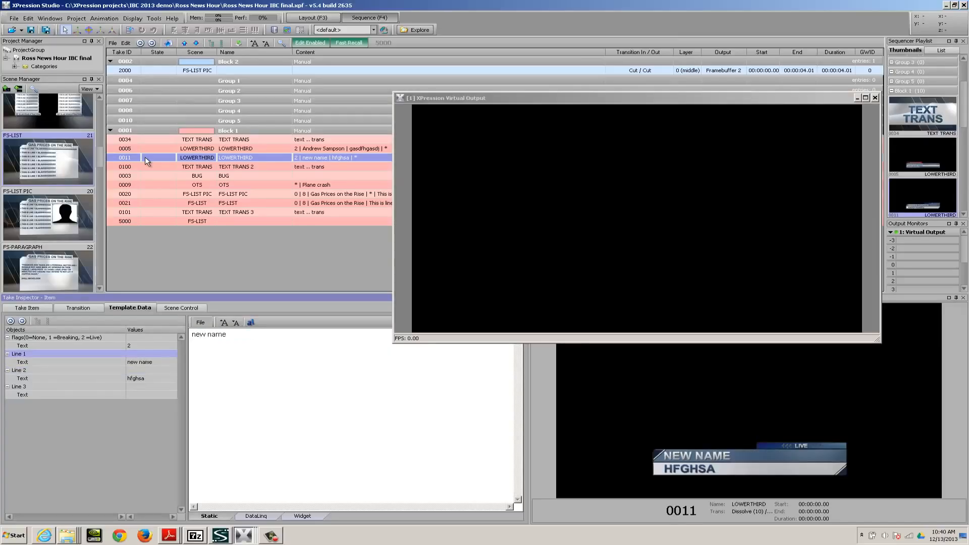
{"action": "key", "text": "Tab"}
{"action": "key", "text": "Tab"}
{"action": "type", "text": "fgasdhf"}
Set the flags text of the duplicated lower third to 1 for the Breaking tag
{"action": "key", "text": "shift+Tab"}
{"action": "key", "text": "shift+Tab"}
{"action": "key", "text": "shift+Tab"}
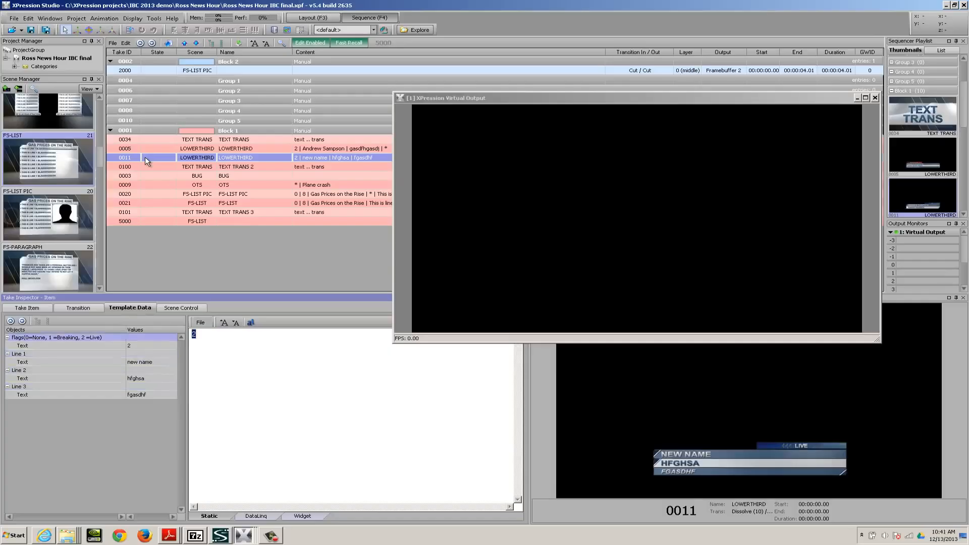
{"action": "type", "text": "1"}
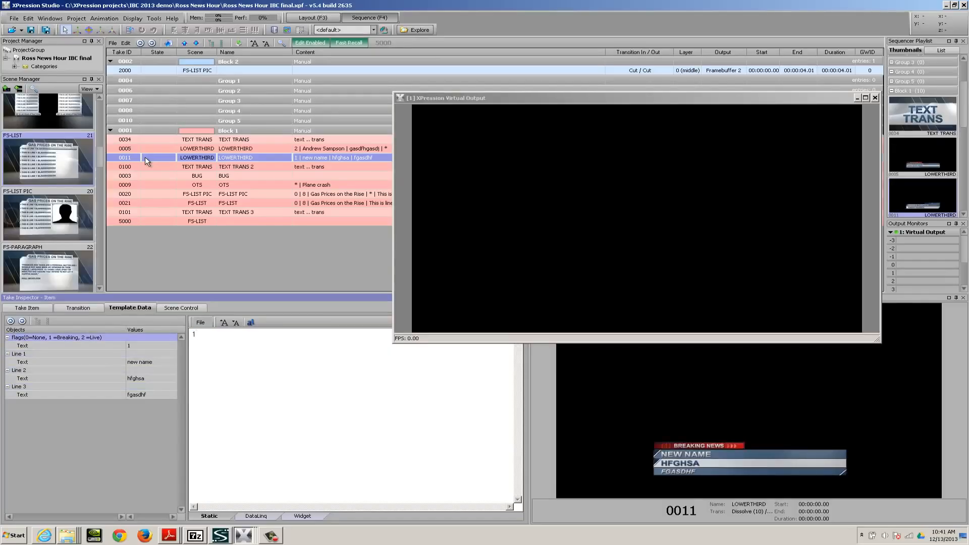
Play the duplicated lower third 0011 on air, replace it with lower third 0005, and take that off the output
{"action": "double_click", "coordinate": [145, 156]}
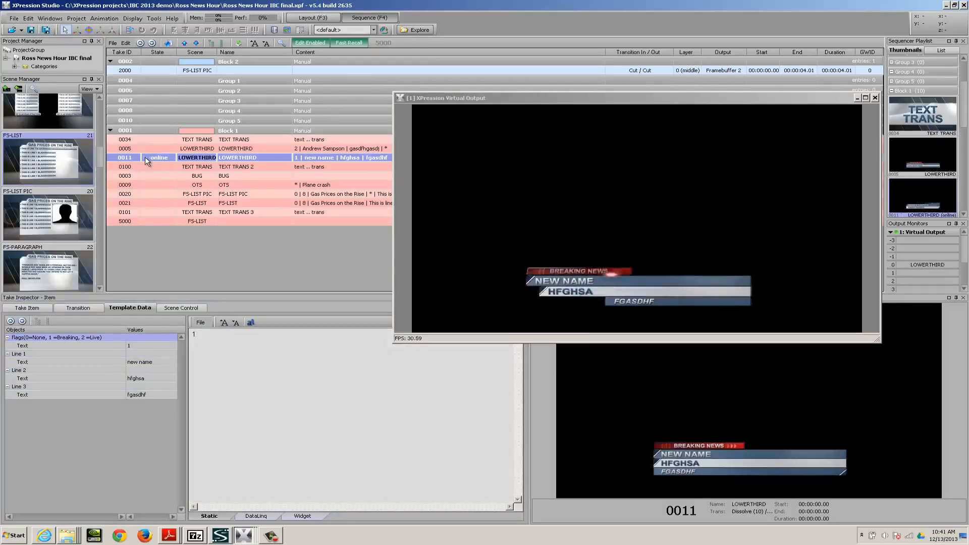
{"action": "key", "text": "Up"}
{"action": "key", "text": "Return"}
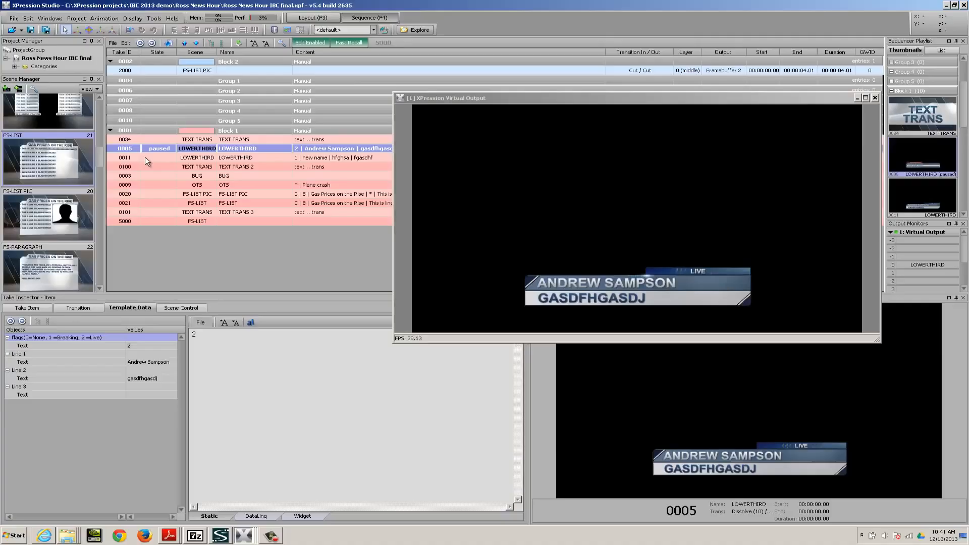
{"action": "key", "text": "space"}
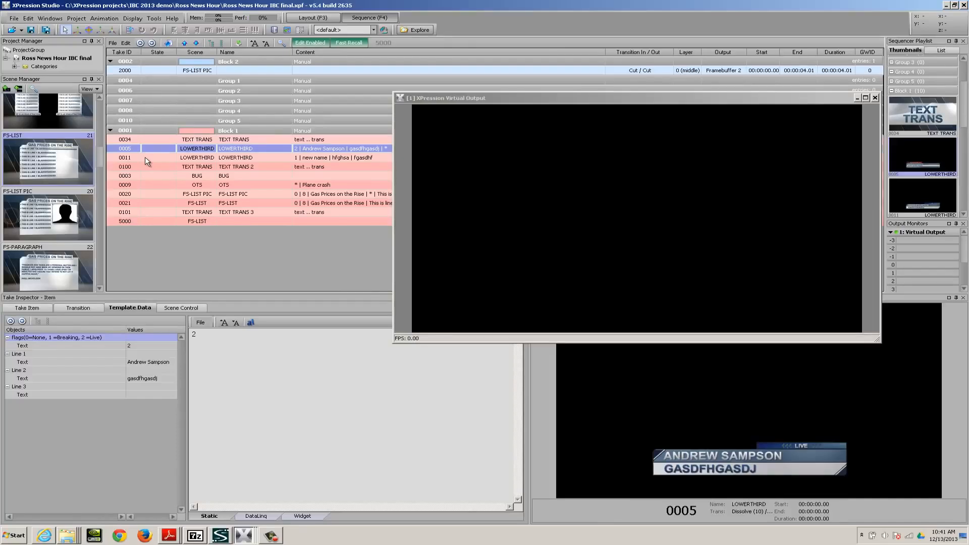
Insert a new take item from the OTS template scene 9 with take ID 4000 at the end of Block 1
{"action": "left_click_drag", "start_coordinate": [101, 156], "coordinate": [104, 138]}
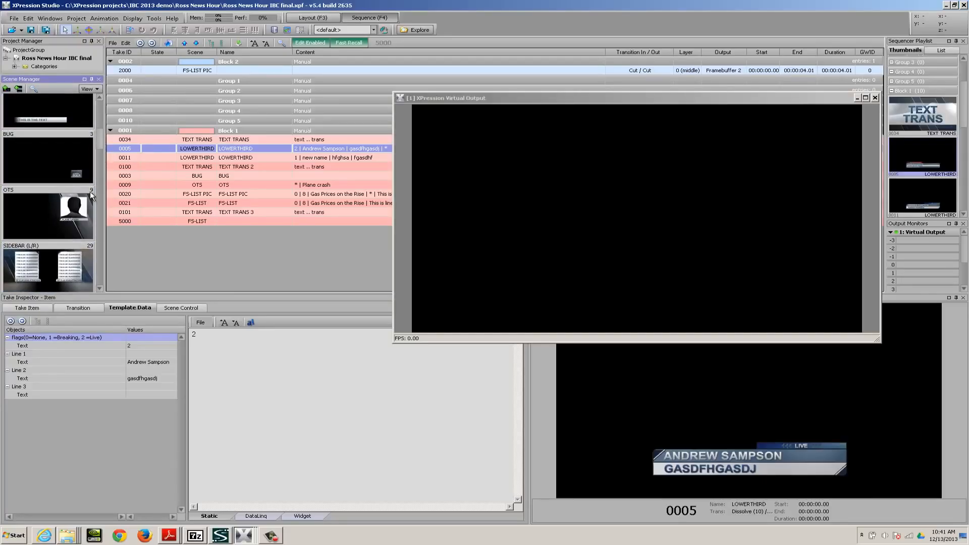
{"action": "left_click", "coordinate": [210, 255]}
{"action": "key", "text": "Down"}
{"action": "key", "text": "Down"}
{"action": "key", "text": "Down"}
{"action": "key", "text": "Down"}
{"action": "key", "text": "Down"}
{"action": "key", "text": "Down"}
{"action": "key", "text": "Down"}
{"action": "key", "text": "Down"}
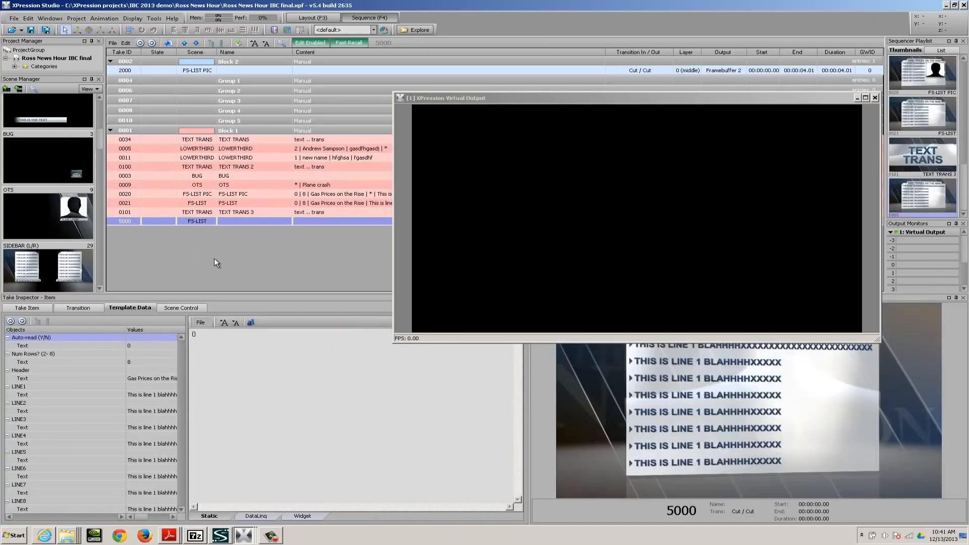
{"action": "key", "text": "Insert"}
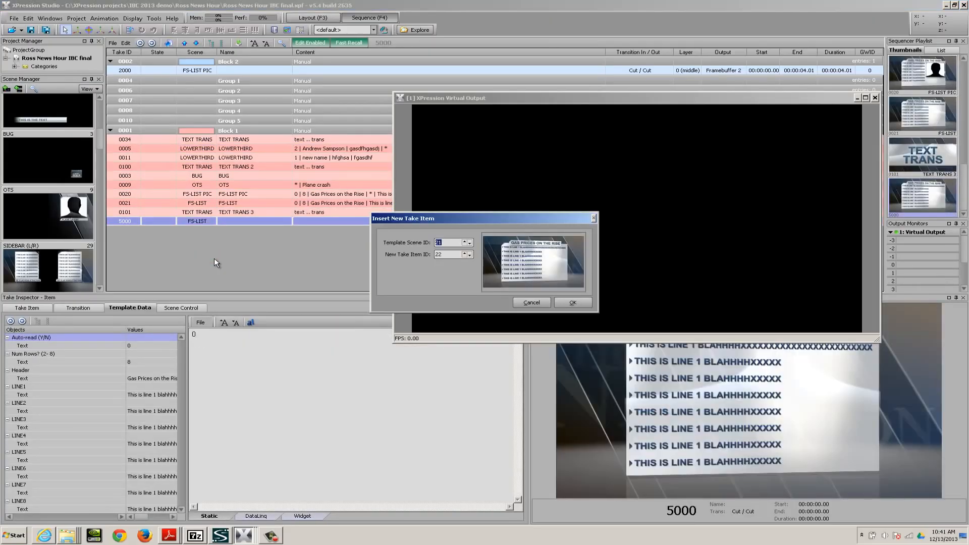
{"action": "type", "text": "9"}
{"action": "key", "text": "Tab"}
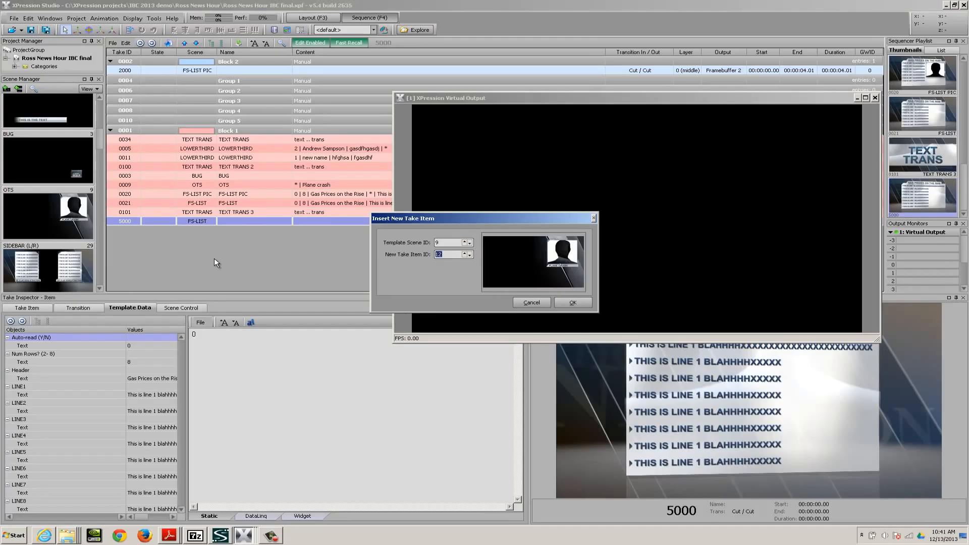
{"action": "type", "text": "4000"}
{"action": "key", "text": "Return"}
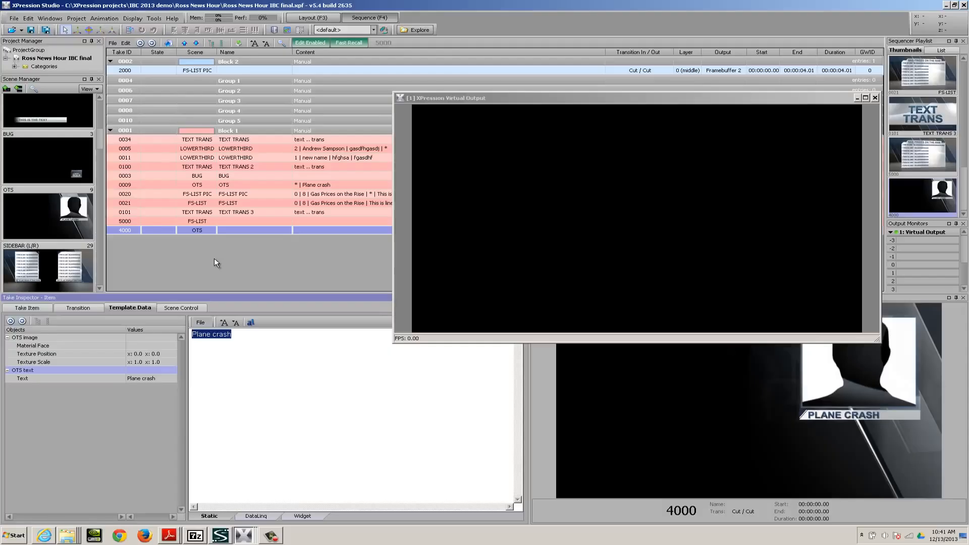
Set the OTS text of take item 4000 to "new text" and assign the "space's final frontier" image file to its picture
{"action": "type", "text": "new text"}
{"action": "key", "text": "Tab"}
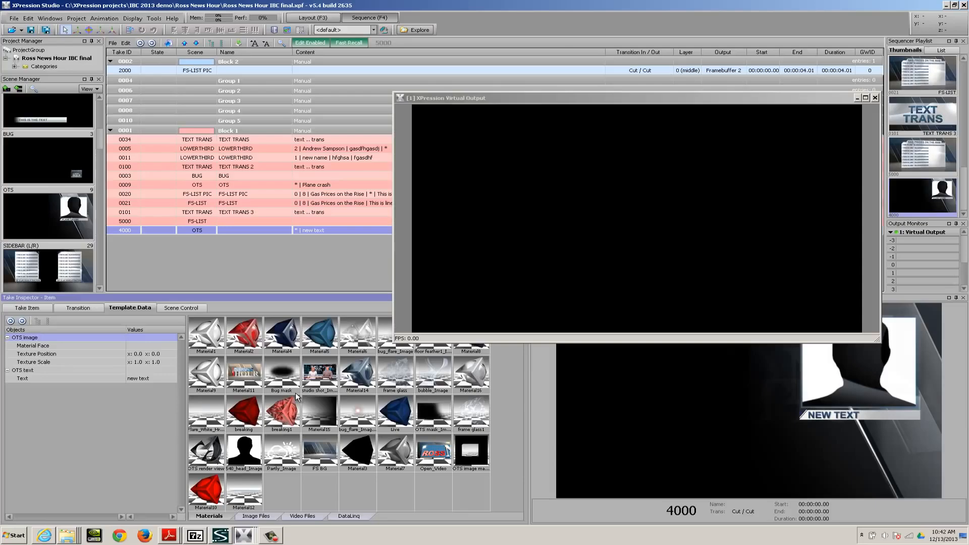
{"action": "left_click", "coordinate": [258, 516]}
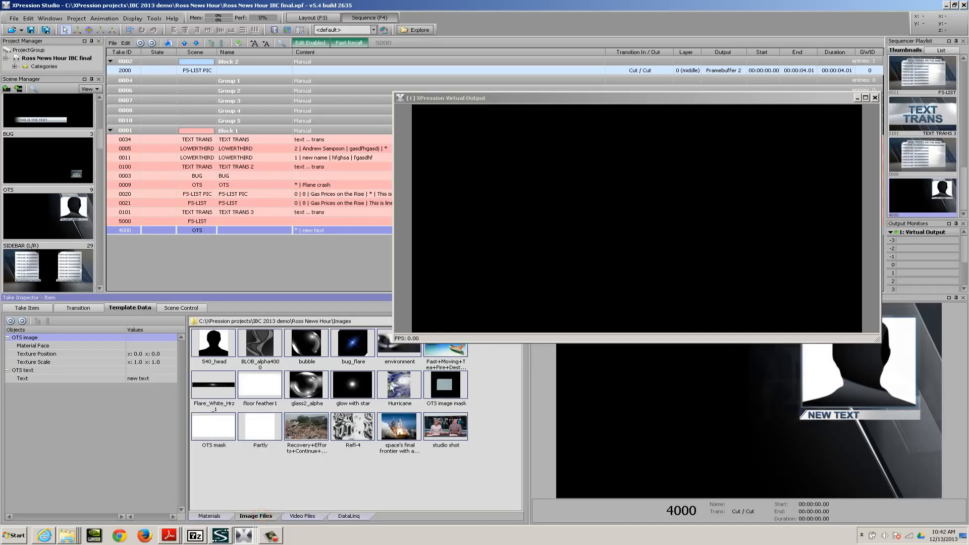
{"action": "left_click", "coordinate": [403, 429]}
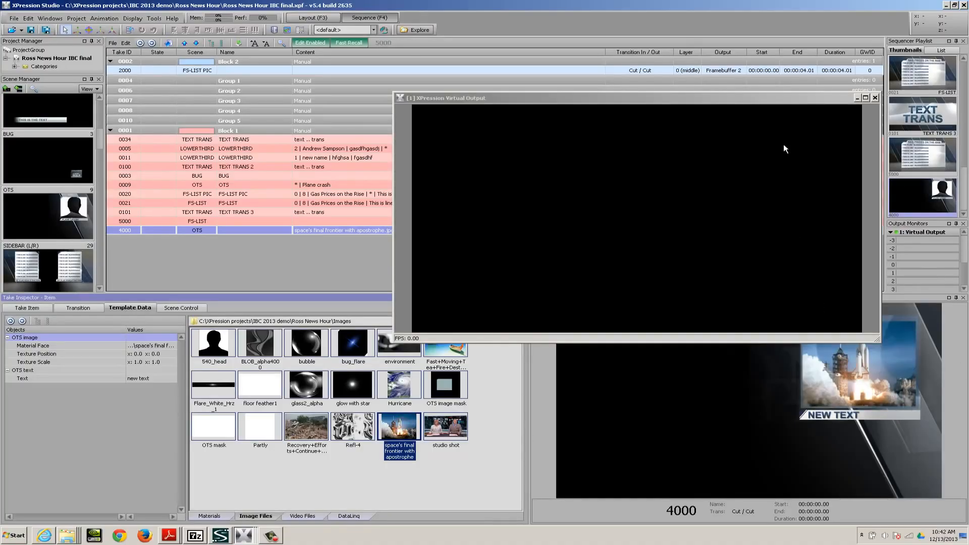
Set the OTS image's texture position to X -0.039, Y 0.042 and its scale to 0.755, and play take item 4000
{"action": "left_click_drag", "start_coordinate": [779, 101], "coordinate": [761, 54]}
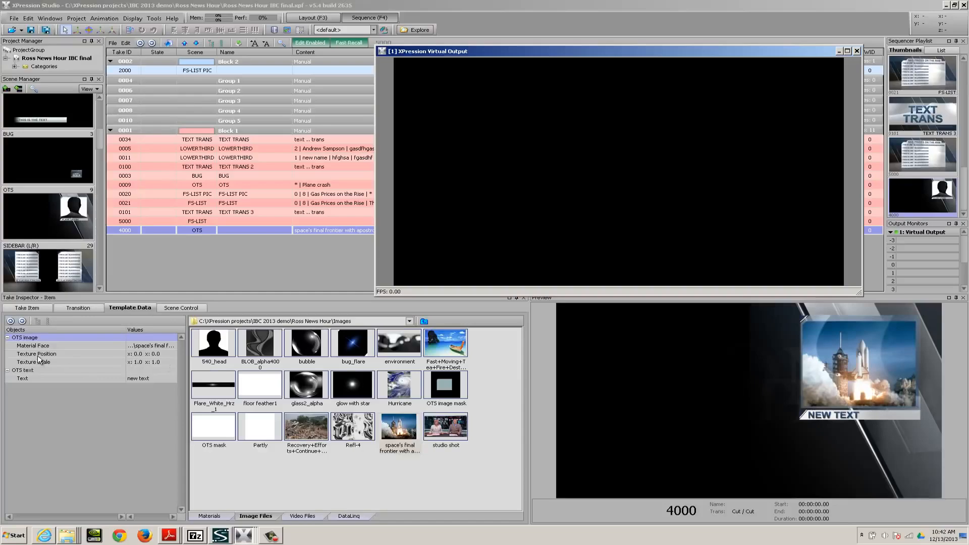
{"action": "left_click", "coordinate": [91, 353]}
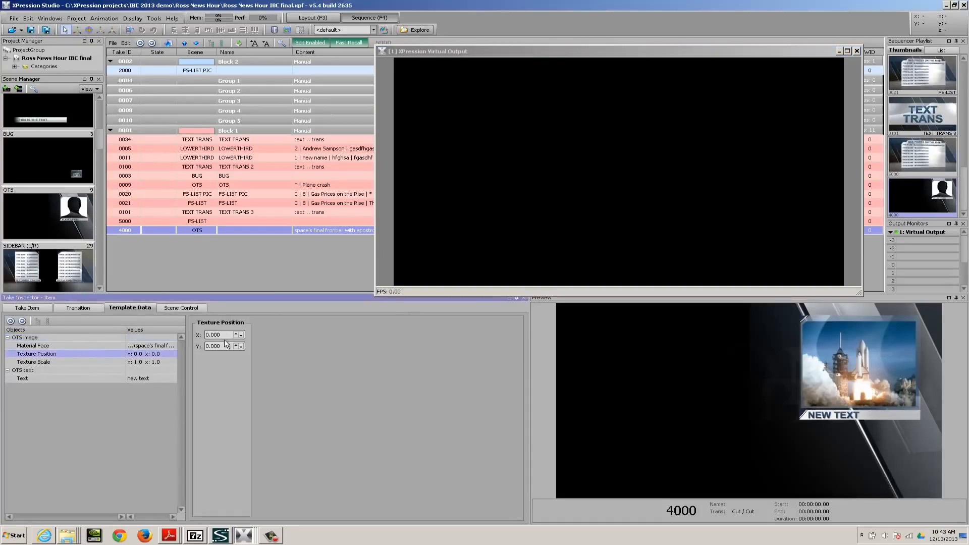
{"action": "left_click_drag", "start_coordinate": [226, 335], "coordinate": [231, 348]}
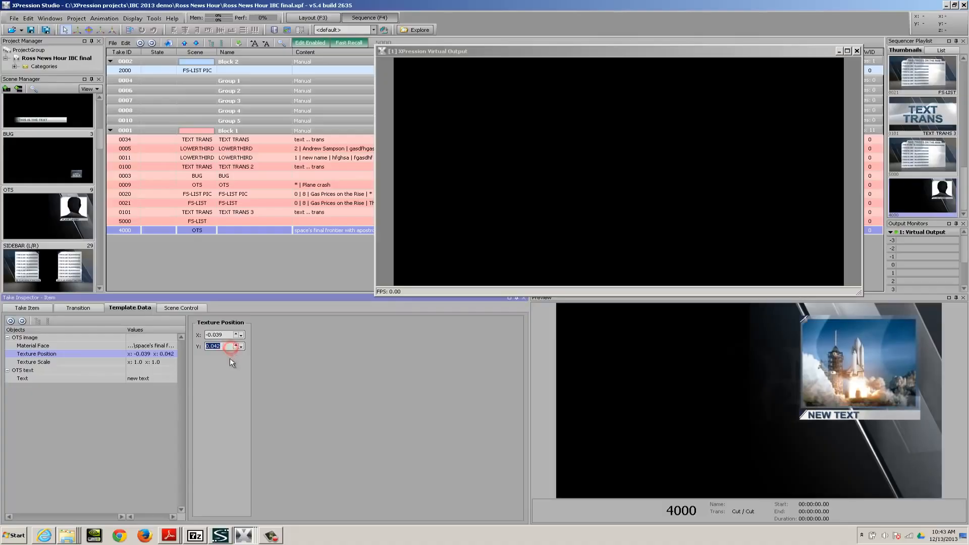
{"action": "left_click", "coordinate": [66, 361]}
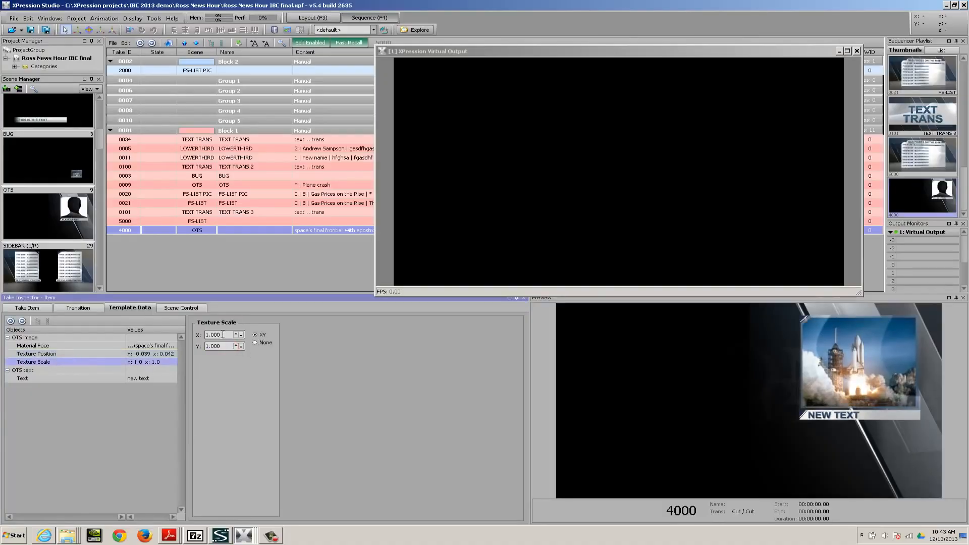
{"action": "left_click_drag", "start_coordinate": [223, 334], "coordinate": [227, 346]}
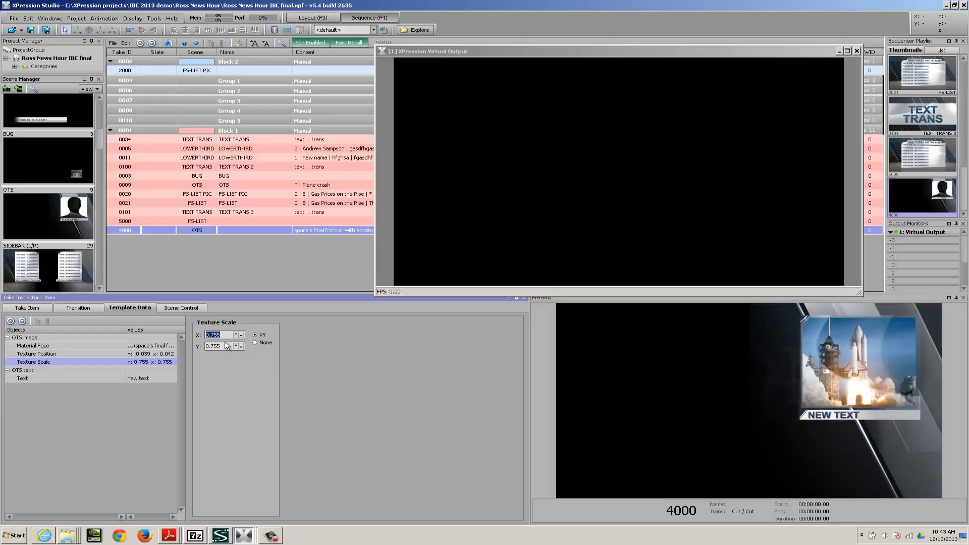
{"action": "key", "text": "F1"}
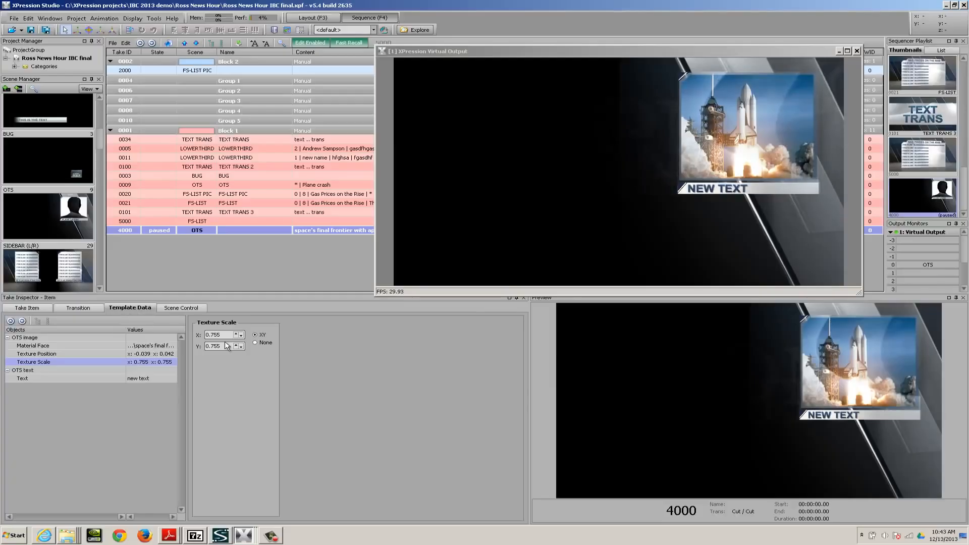
Duplicate OTS take item 4000 and give the copy the Recovery Efforts earthquake image and the text "earthquake"
{"action": "key", "text": "ctrl+d"}
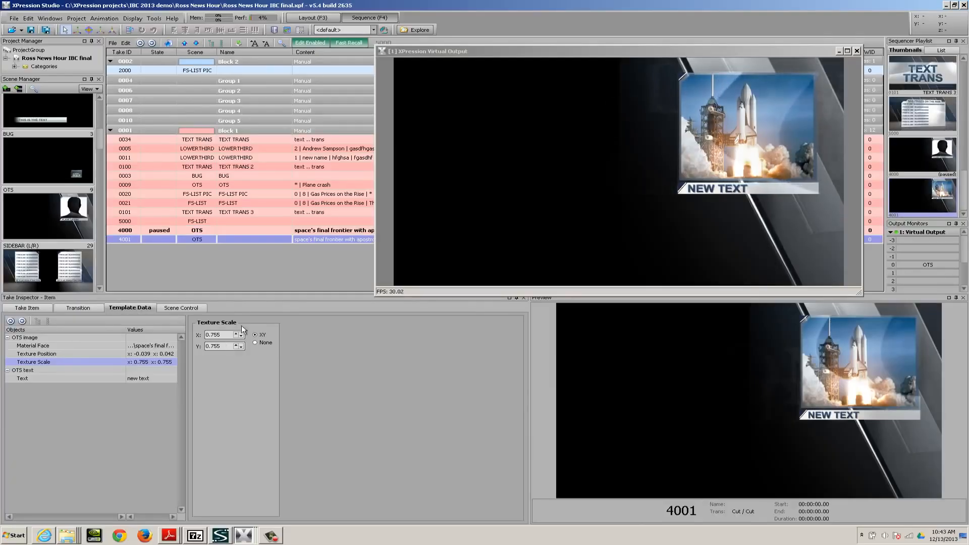
{"action": "scroll", "coordinate": [98, 366], "scroll_direction": "up", "scroll_amount": 1}
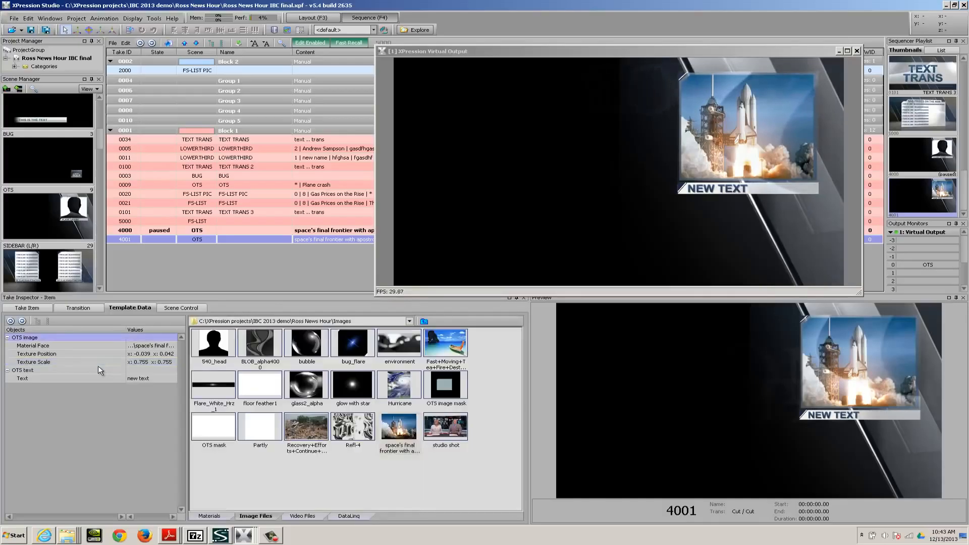
{"action": "double_click", "coordinate": [308, 425]}
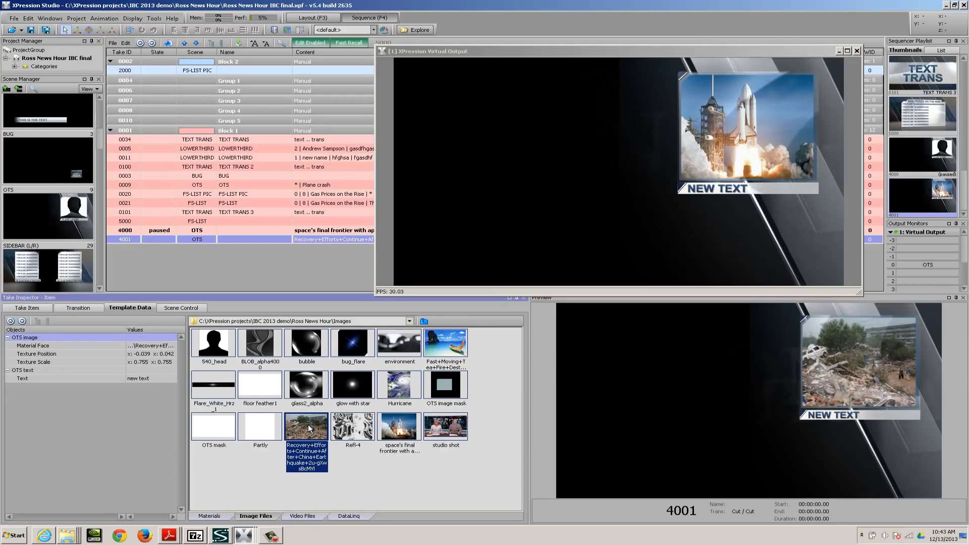
{"action": "key", "text": "Tab"}
{"action": "type", "text": "e"}
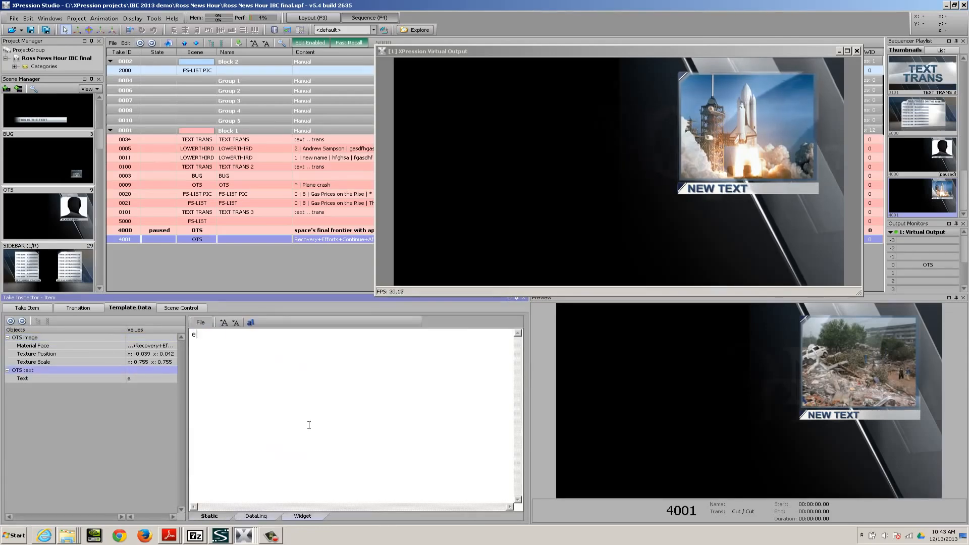
{"action": "type", "text": "arthquake"}
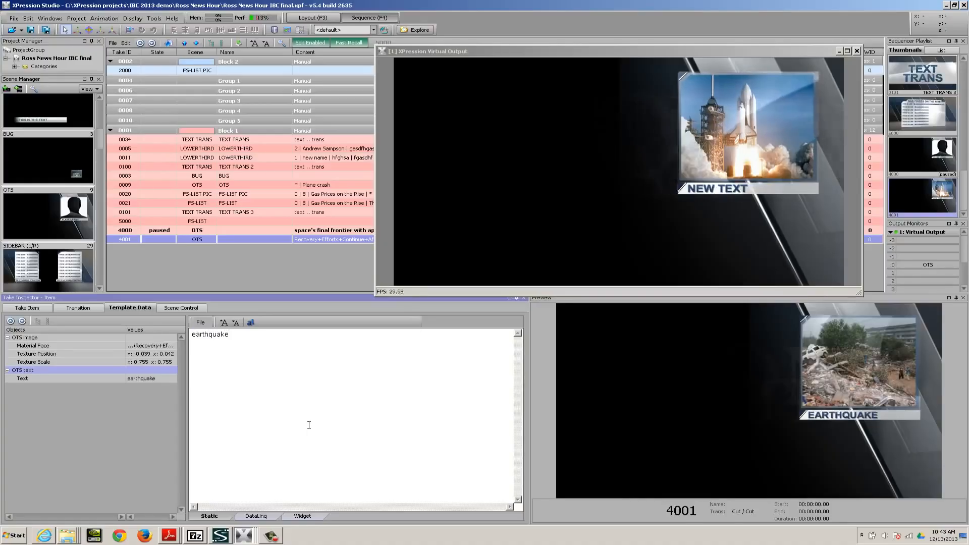
Play the earthquake OTS 4001 on air, switch back to OTS 4000, and take it off the output
{"action": "key", "text": "F1"}
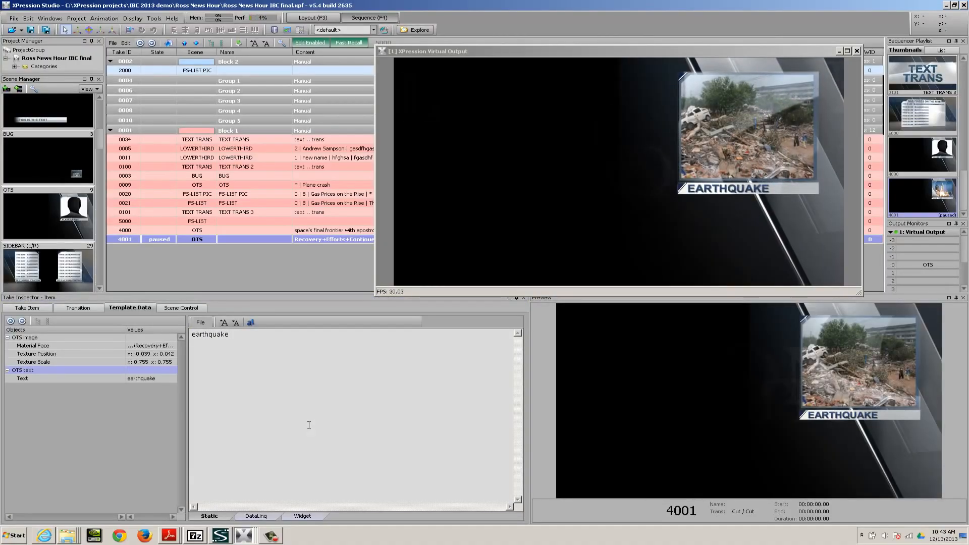
{"action": "key", "text": "Up"}
{"action": "key", "text": "F1"}
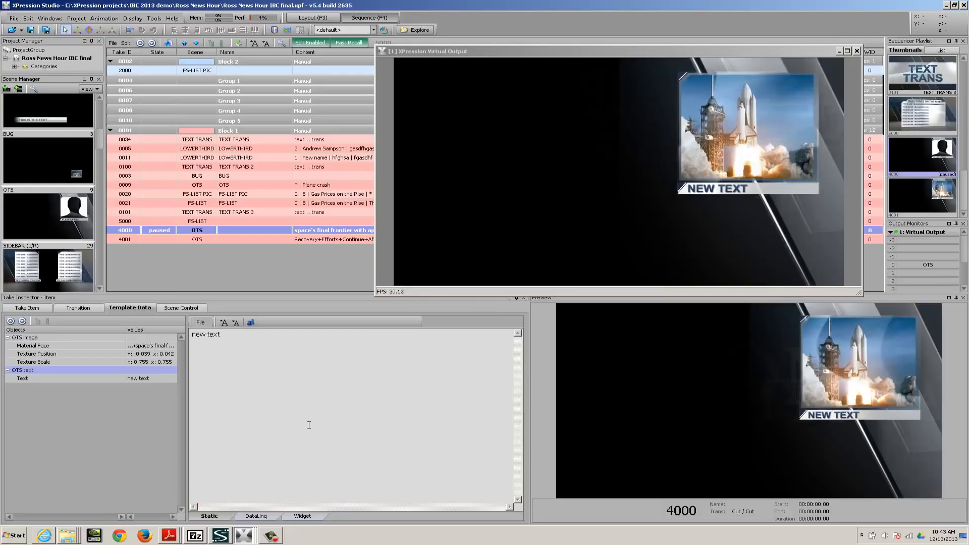
{"action": "key", "text": "Return"}
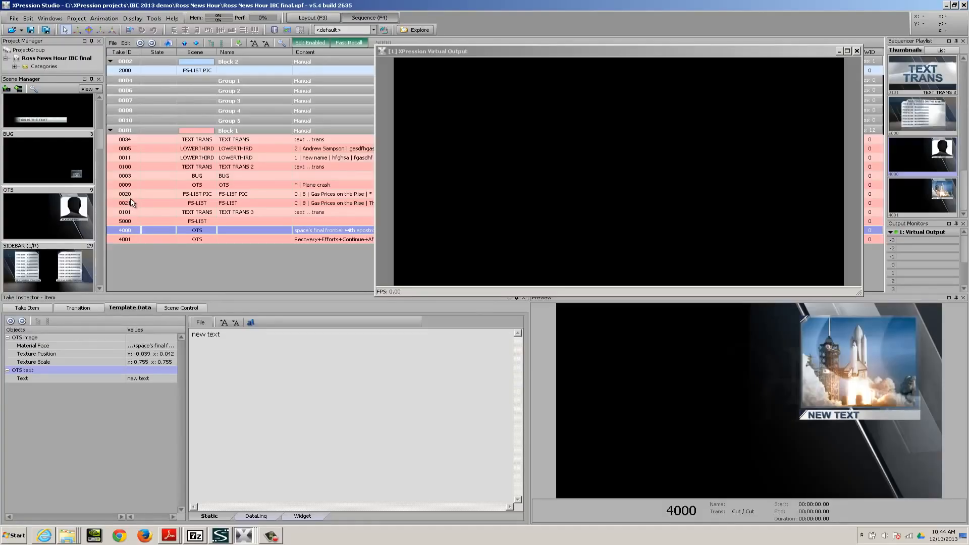
Open the take IDs of Block 1 items such as OTS 0009 and FS-LIST 5000 for in-place editing
{"action": "left_click_drag", "start_coordinate": [129, 222], "coordinate": [125, 211]}
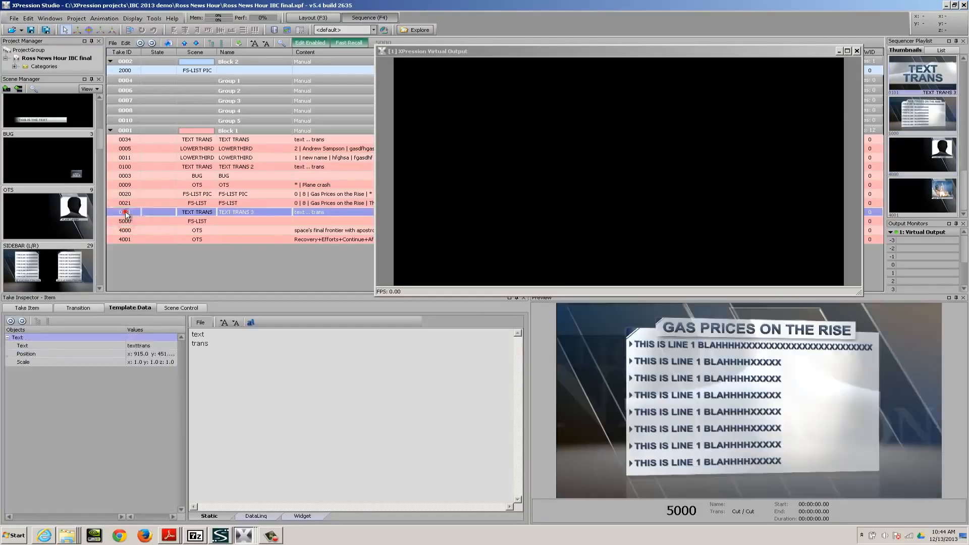
{"action": "left_click", "coordinate": [125, 212]}
{"action": "left_click", "coordinate": [130, 195]}
{"action": "left_click", "coordinate": [131, 186]}
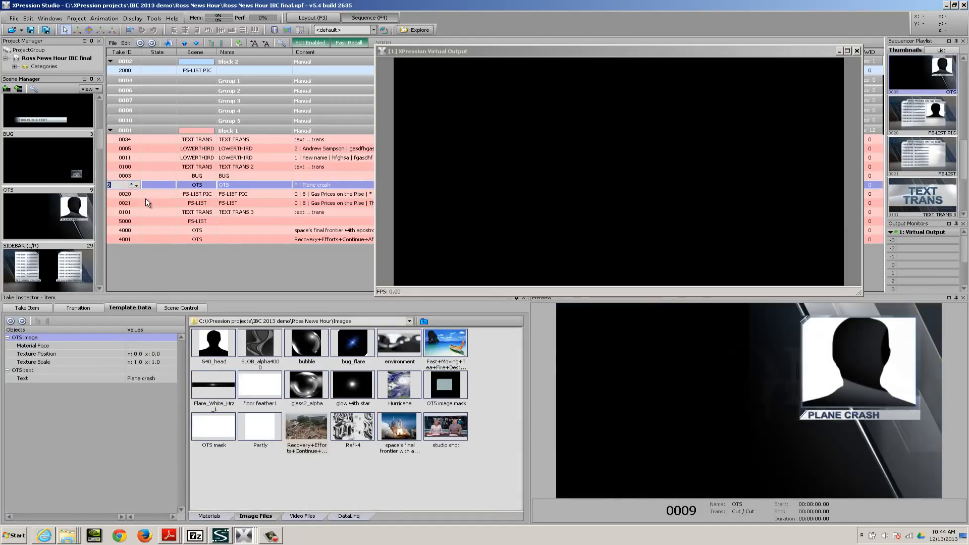
{"action": "left_click", "coordinate": [136, 222]}
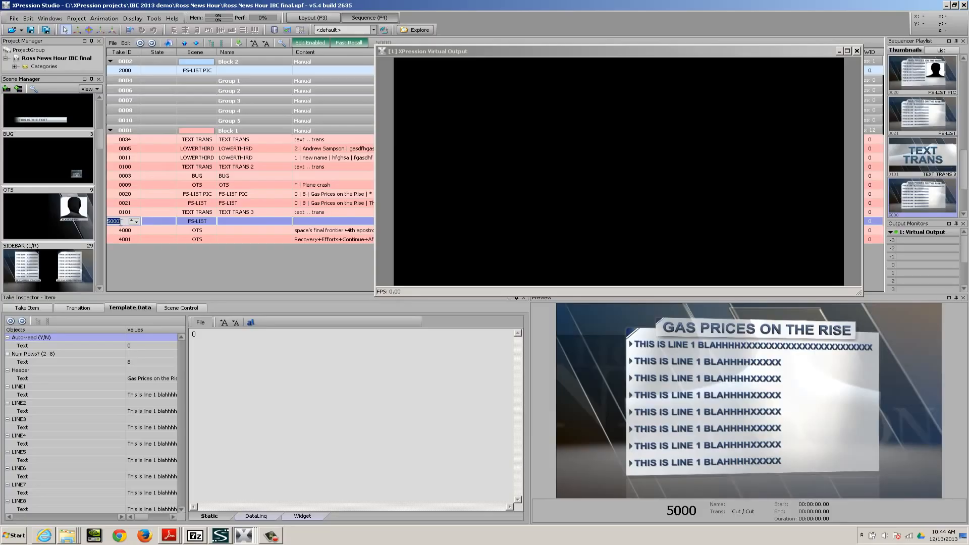
{"action": "left_click", "coordinate": [162, 221]}
Renumber the TEXT TRANS 2 take item in Block 1 to ID 6000
{"action": "key", "text": "Up"}
{"action": "key", "text": "Up"}
{"action": "key", "text": "Up"}
{"action": "key", "text": "Up"}
{"action": "key", "text": "Up"}
{"action": "key", "text": "Up"}
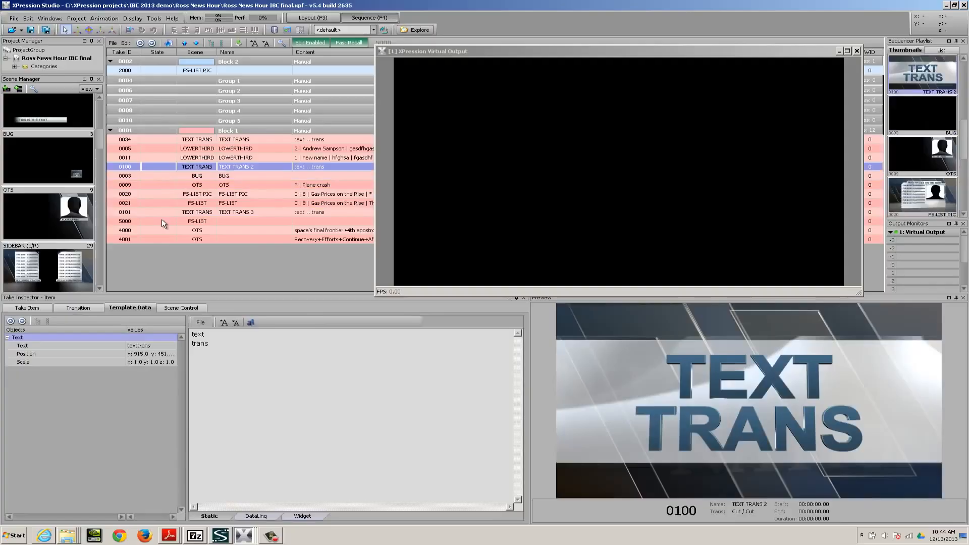
{"action": "key", "text": "ctrl+r"}
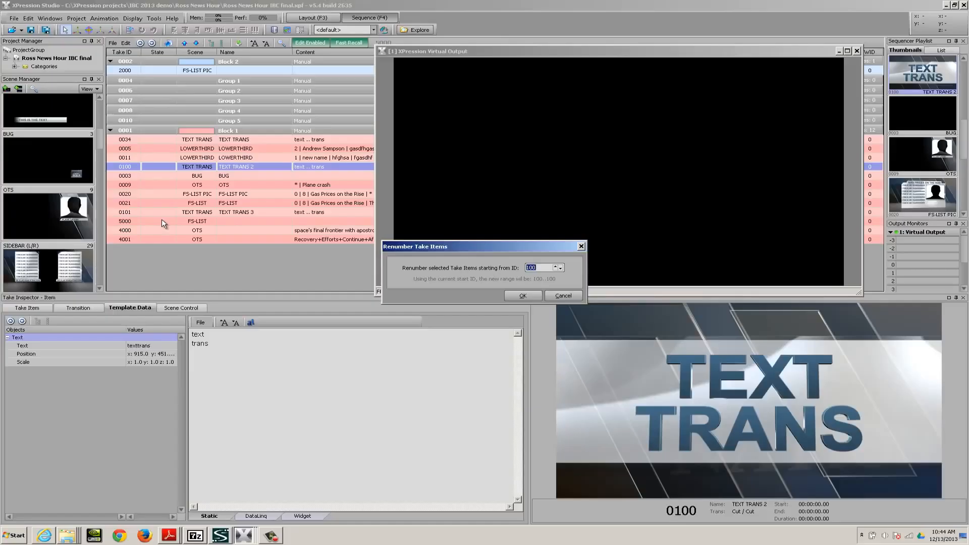
{"action": "type", "text": "6000"}
{"action": "key", "text": "Return"}
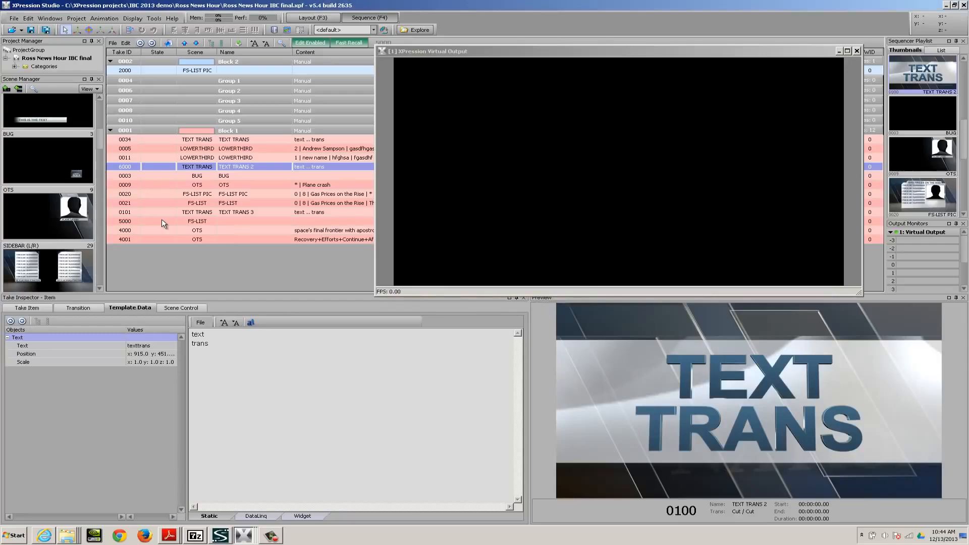
Step through the first Block 1 take items from TEXT TRANS to TEXT TRANS 2 to examine their IDs and previews
{"action": "key", "text": "Up"}
{"action": "key", "text": "Up"}
{"action": "key", "text": "Up"}
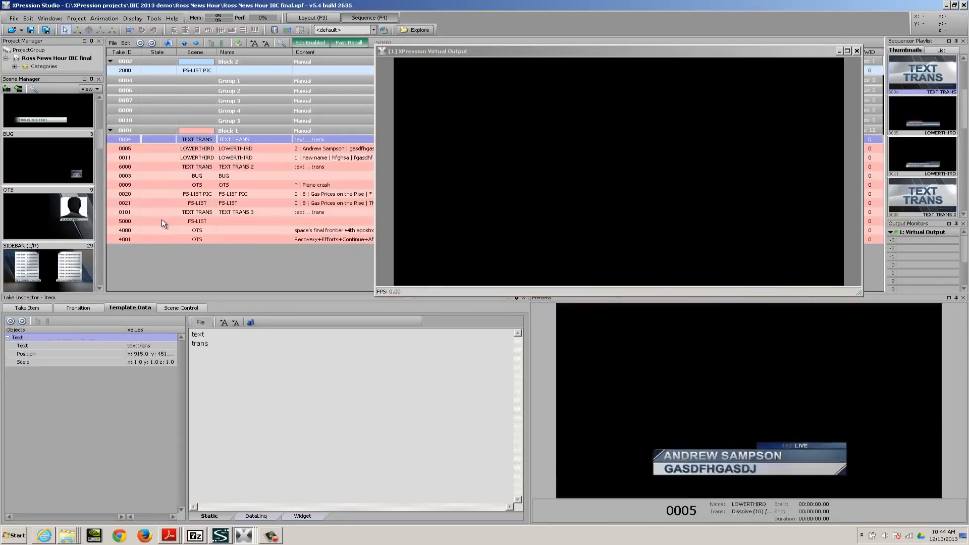
{"action": "key", "text": "Down"}
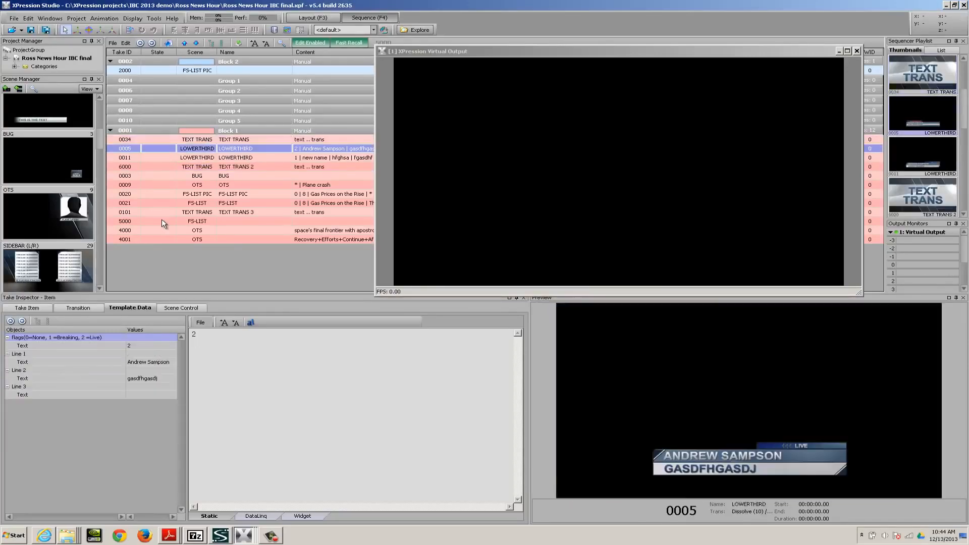
{"action": "key", "text": "Up"}
{"action": "key", "text": "Down"}
{"action": "key", "text": "Down"}
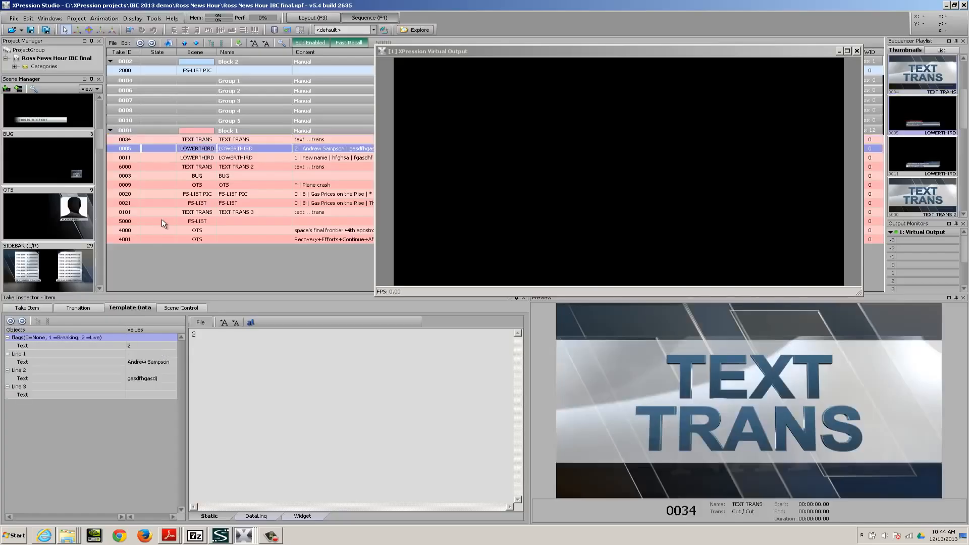
{"action": "key", "text": "Down"}
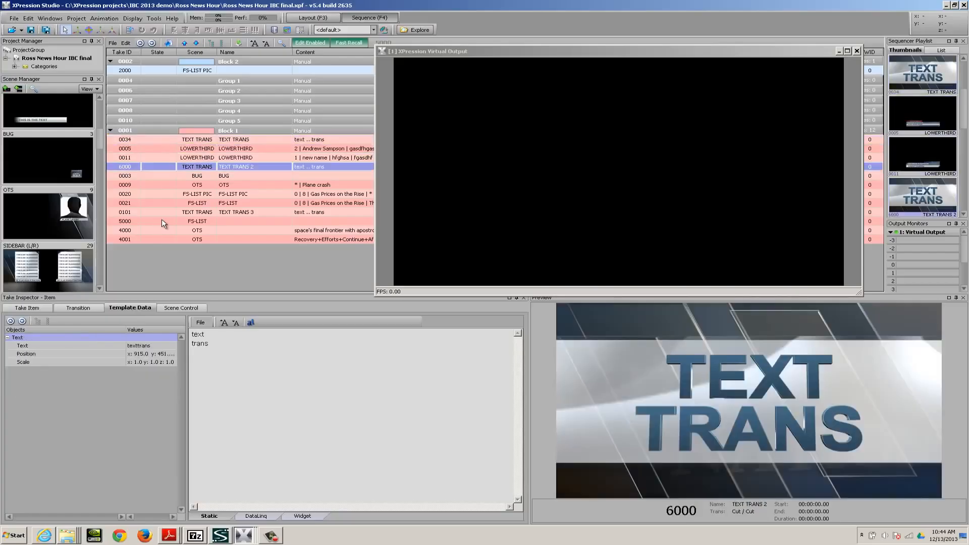
Extend the take item selection in Block 1 from TEXT TRANS 2 down through TEXT TRANS 3
{"action": "key", "text": "Down"}
{"action": "key", "text": "Down"}
{"action": "key", "text": "Down"}
{"action": "key", "text": "Down"}
{"action": "key", "text": "Down"}
{"action": "key", "text": "Down"}
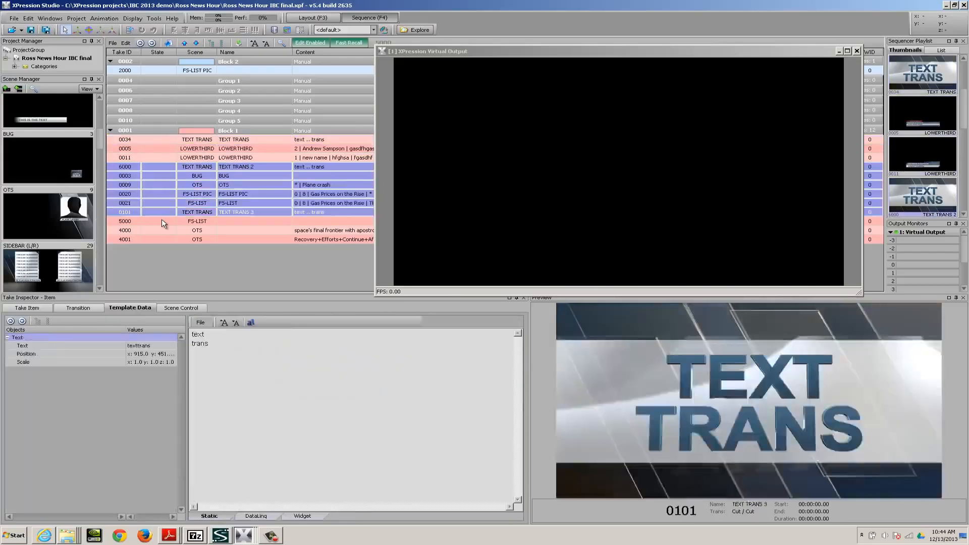
Shrink and grow the multi-item selection below TEXT TRANS 2 several times, ending with it reduced to OTS 0009
{"action": "key", "text": "Up"}
{"action": "key", "text": "Up"}
{"action": "key", "text": "Down"}
{"action": "key", "text": "Down"}
{"action": "key", "text": "Up"}
{"action": "key", "text": "Up"}
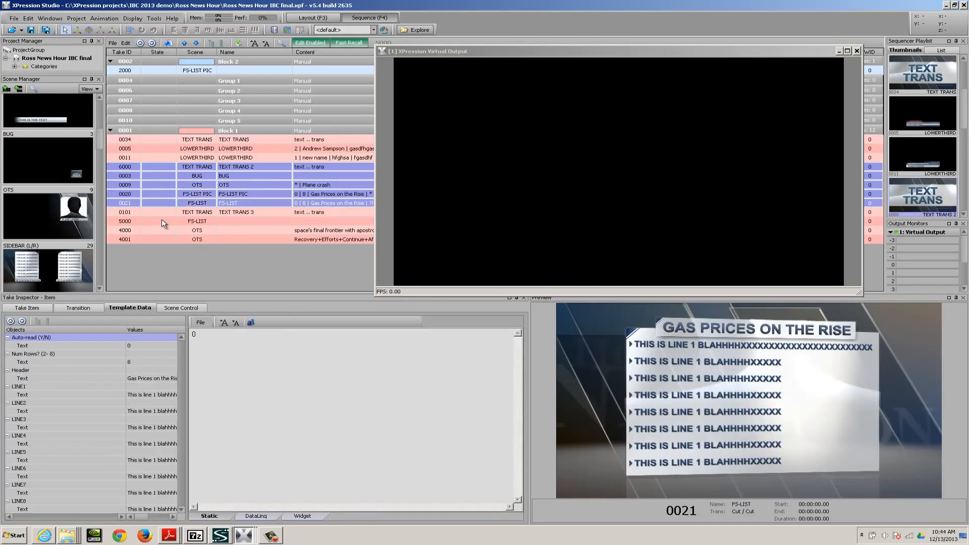
{"action": "key", "text": "Down"}
{"action": "key", "text": "Down"}
{"action": "key", "text": "Down"}
{"action": "key", "text": "Up"}
{"action": "key", "text": "Up"}
{"action": "key", "text": "Up"}
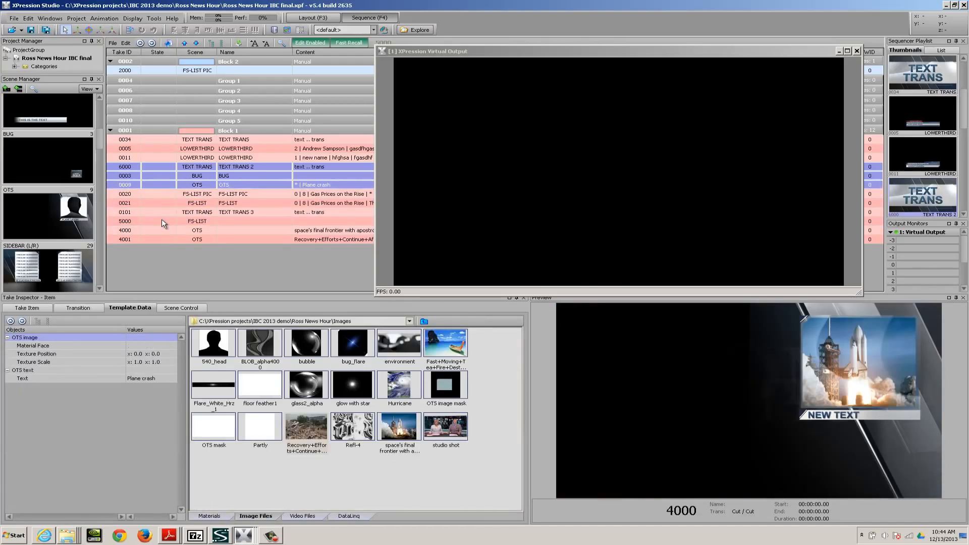
Select the Block 1 take items from TEXT TRANS 2 through OTS 4000 and renumber them starting from ID 8000
{"action": "key", "text": "Down"}
{"action": "key", "text": "Down"}
{"action": "key", "text": "Down"}
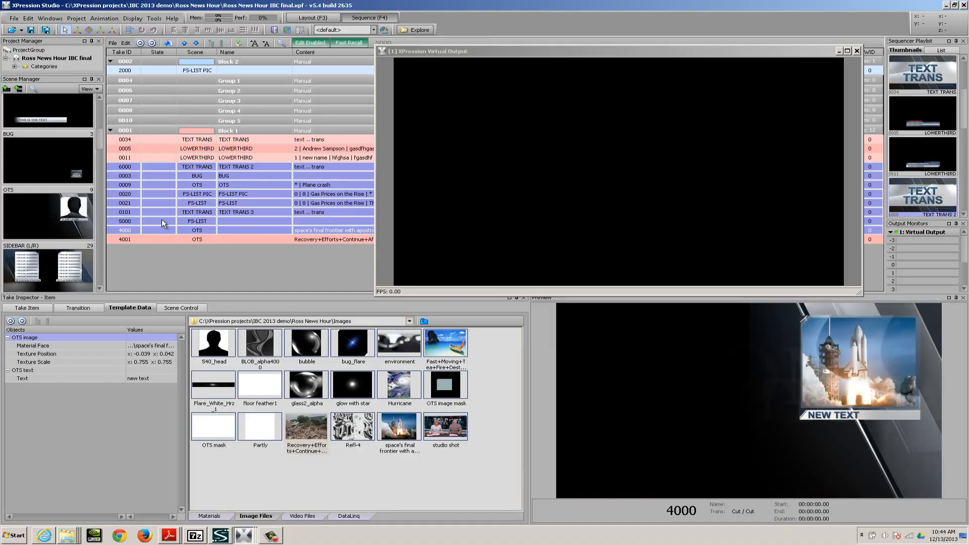
{"action": "key", "text": "ctrl+r"}
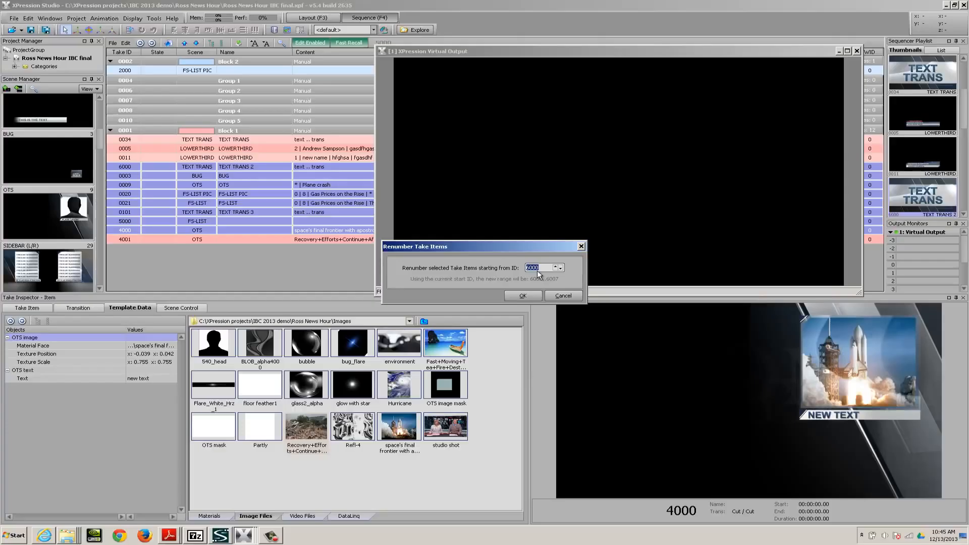
{"action": "type", "text": "8000"}
{"action": "key", "text": "Return"}
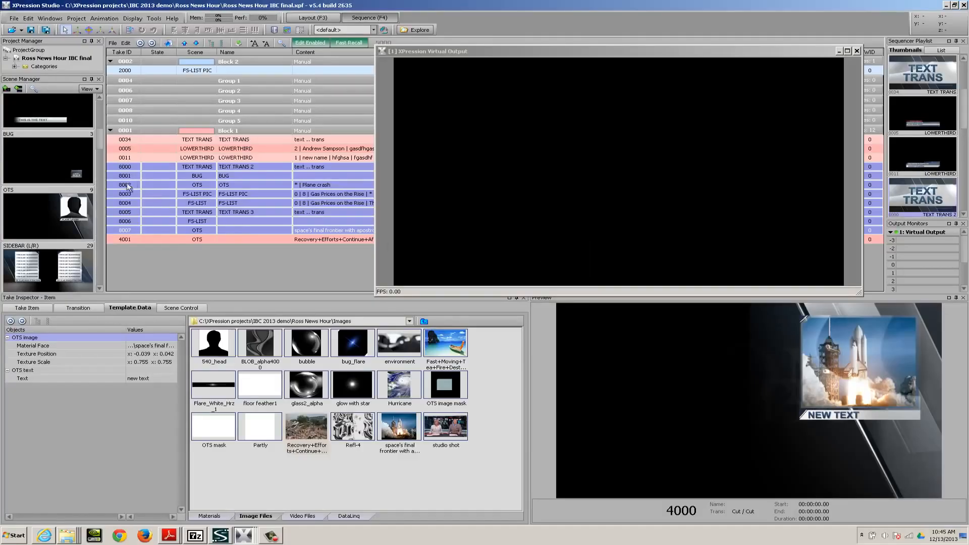